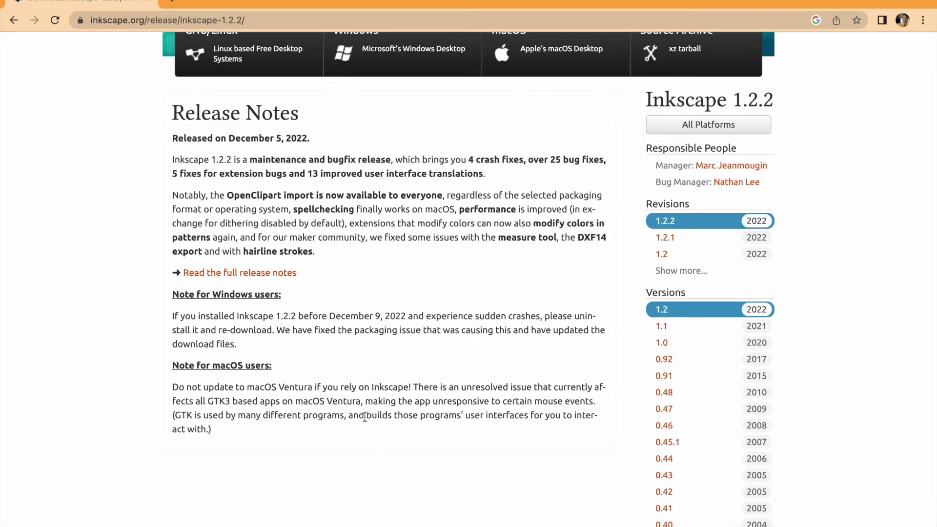
{"action": "scroll", "coordinate": [365, 416], "scroll_direction": "up", "scroll_amount": 10}
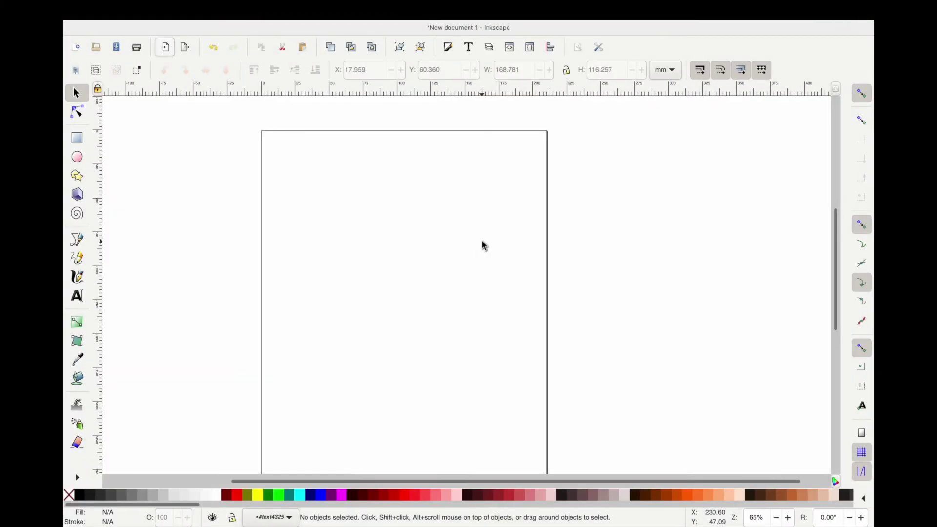
{"action": "scroll", "coordinate": [483, 245], "scroll_direction": "down", "scroll_amount": 2}
{"action": "scroll", "coordinate": [483, 244], "scroll_direction": "left", "scroll_amount": 2}
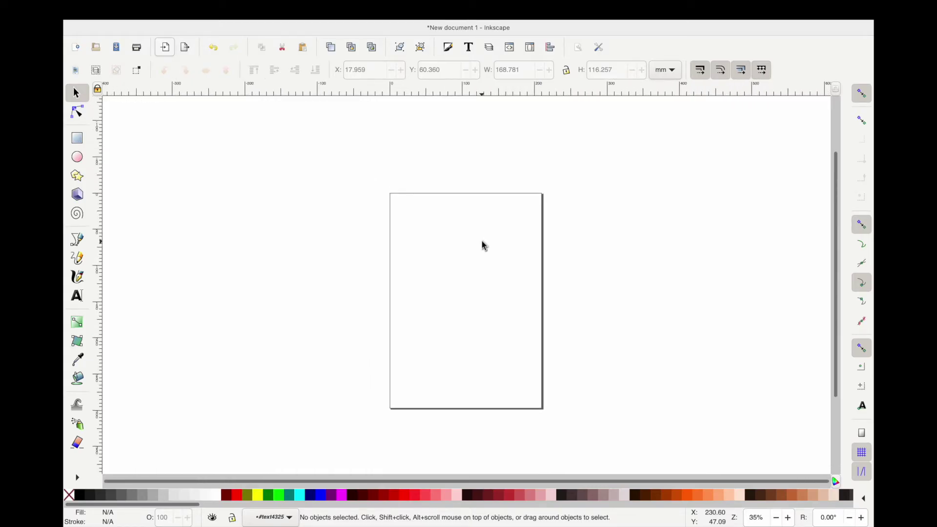
{"action": "scroll", "coordinate": [483, 245], "scroll_direction": "right", "scroll_amount": 2}
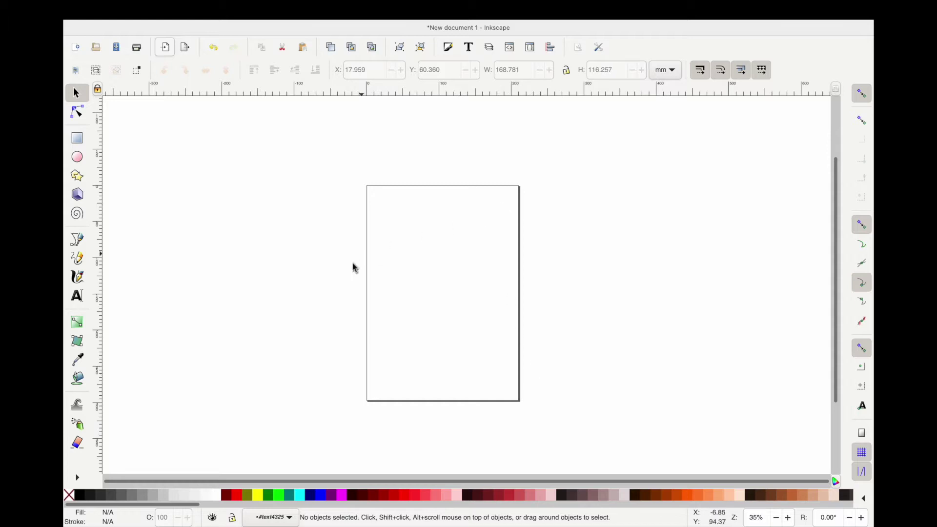
{"action": "scroll", "coordinate": [498, 238], "scroll_direction": "right", "scroll_amount": 3}
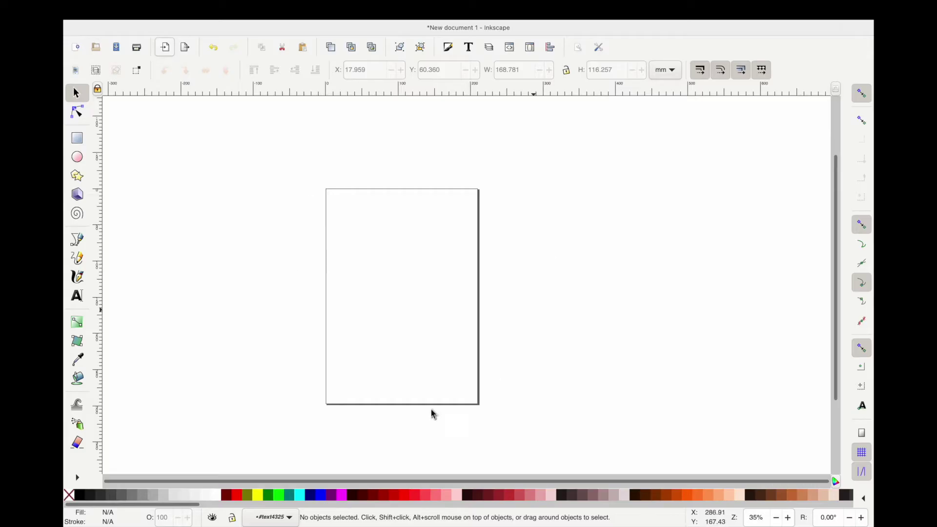
{"action": "left_click_drag", "start_coordinate": [318, 220], "coordinate": [523, 379]}
{"action": "left_click_drag", "start_coordinate": [340, 206], "coordinate": [509, 358]}
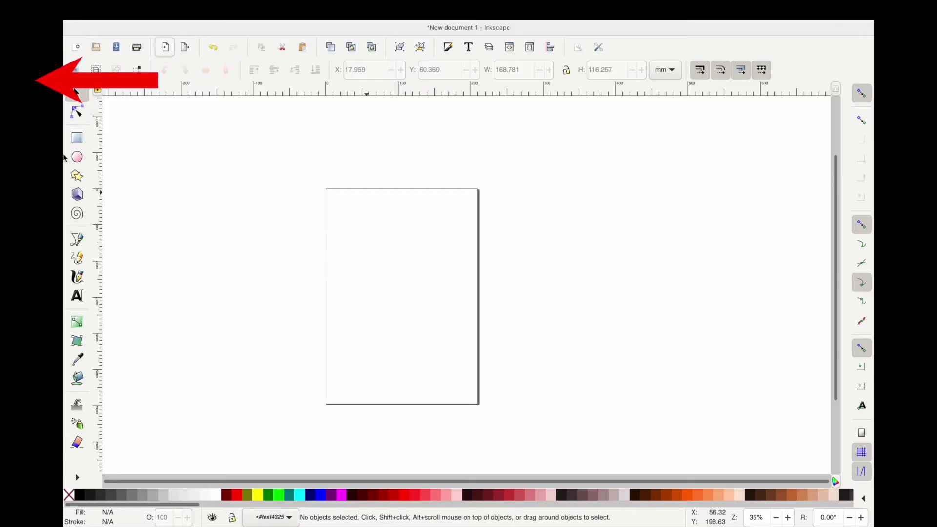
{"action": "left_click", "coordinate": [76, 115]}
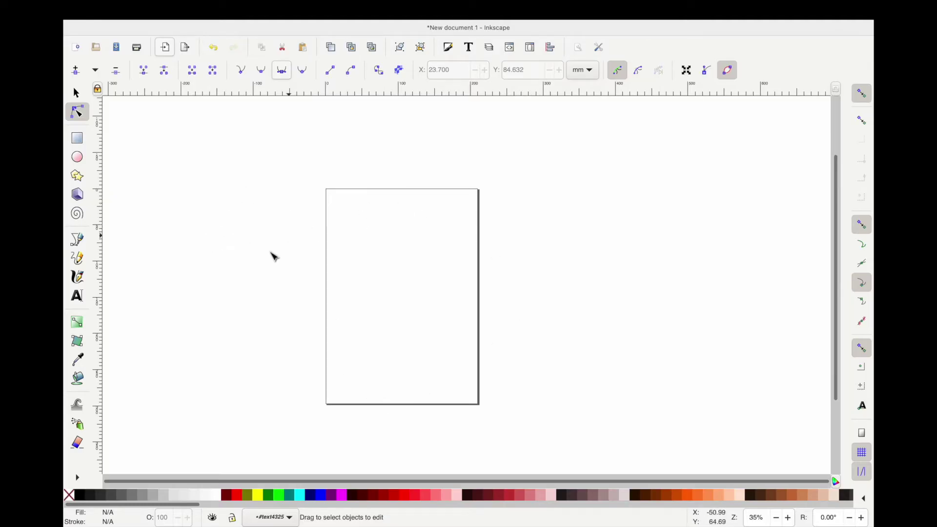
Step: Draw a rectangle about 151 by 117 mm in the upper part of the page and fill it with magenta
{"action": "left_click", "coordinate": [78, 141]}
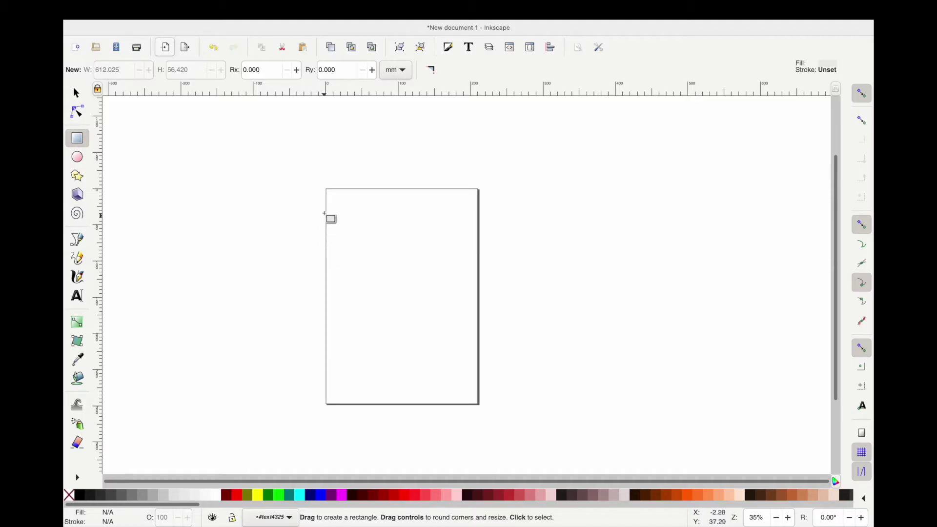
{"action": "left_click_drag", "start_coordinate": [344, 206], "coordinate": [453, 290]}
{"action": "left_click", "coordinate": [236, 495]}
{"action": "left_click", "coordinate": [288, 496]}
{"action": "left_click", "coordinate": [341, 495]}
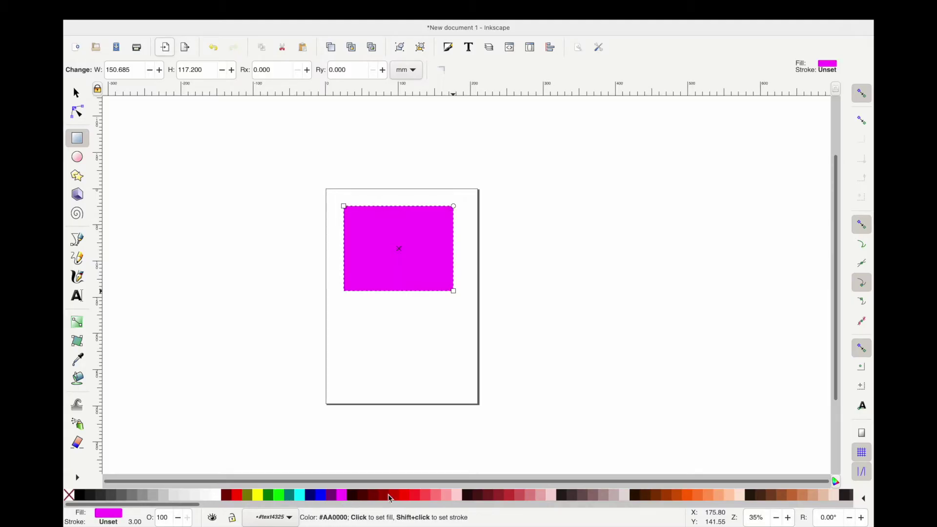
Step: Give the magenta rectangle a light red stroke, and change that stroke's color to black
{"action": "right_click", "coordinate": [435, 494]}
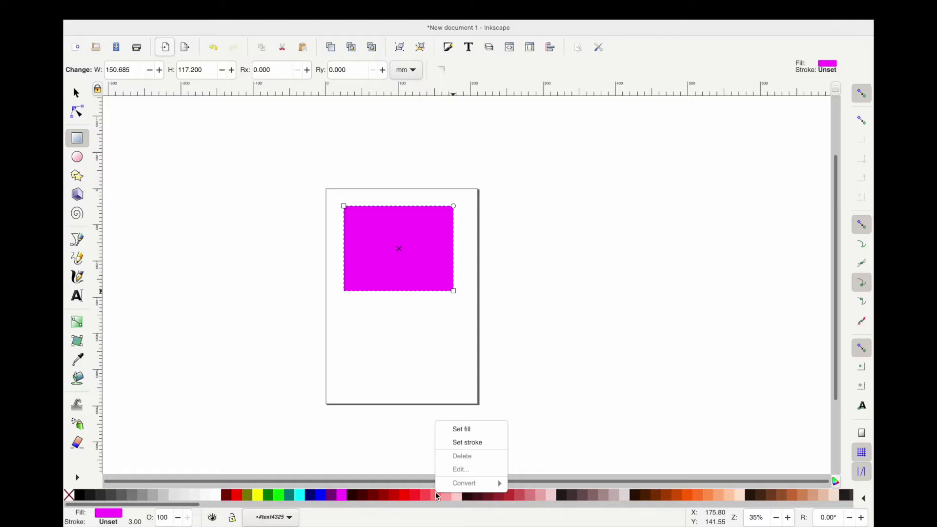
{"action": "left_click", "coordinate": [467, 442]}
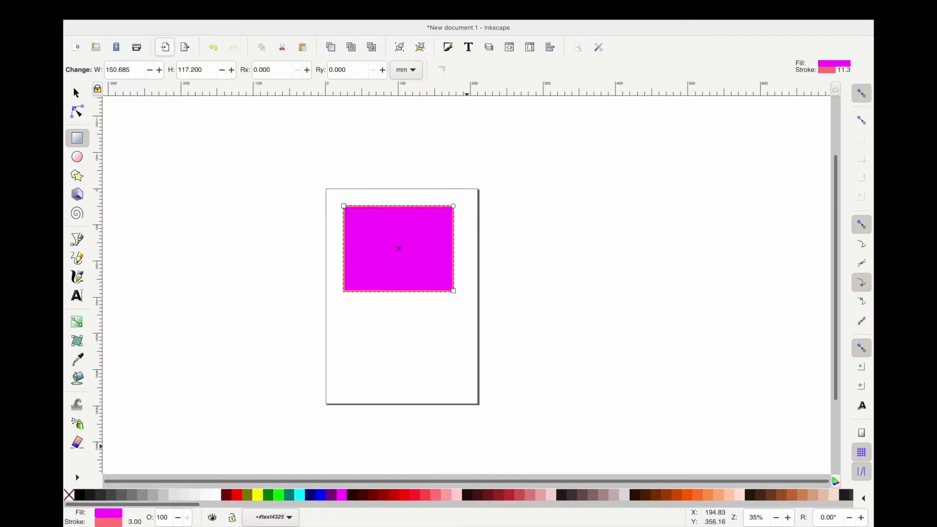
{"action": "right_click", "coordinate": [100, 522]}
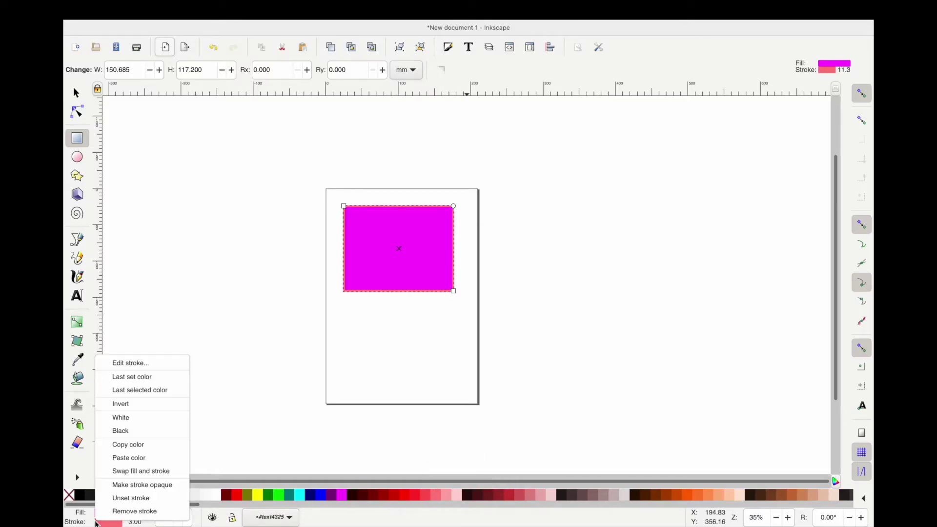
{"action": "left_click", "coordinate": [124, 430]}
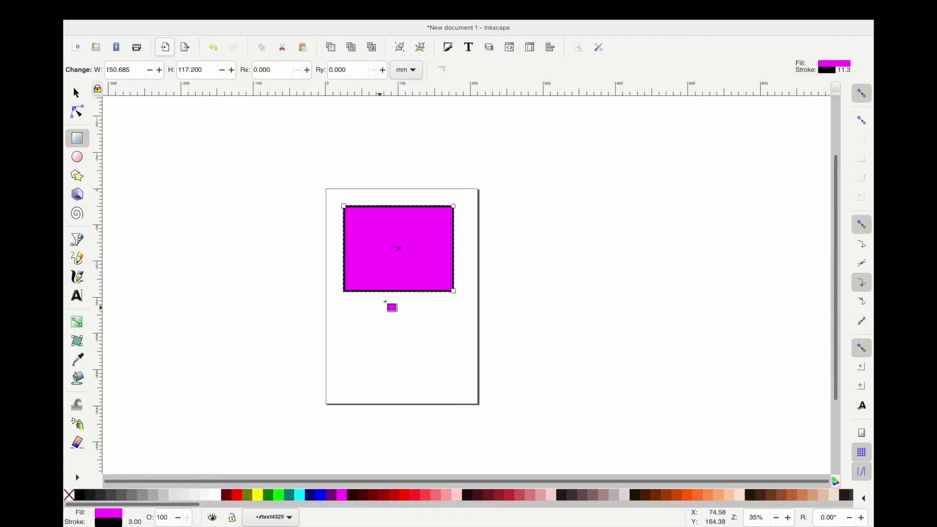
Step: Try the selector and node editing modes on the magenta rectangle, and delete it from the page
{"action": "key", "text": "s"}
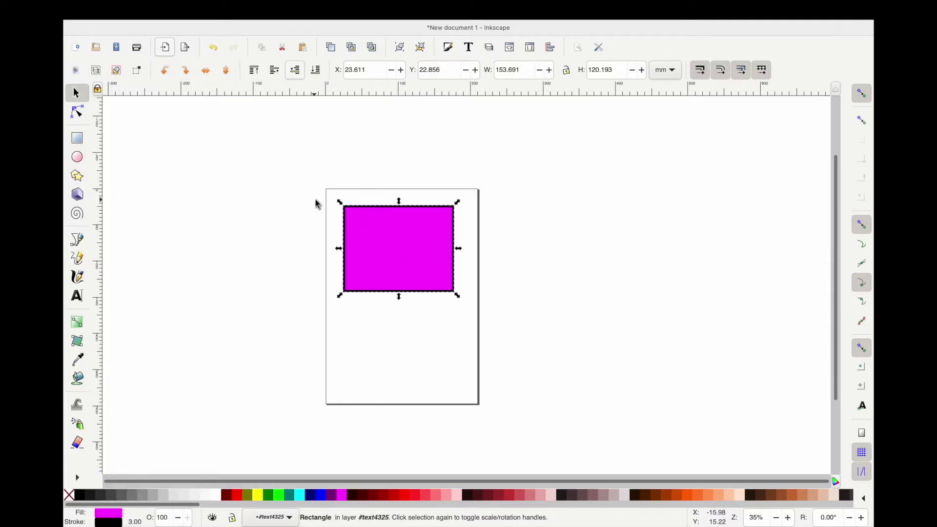
{"action": "key", "text": "n"}
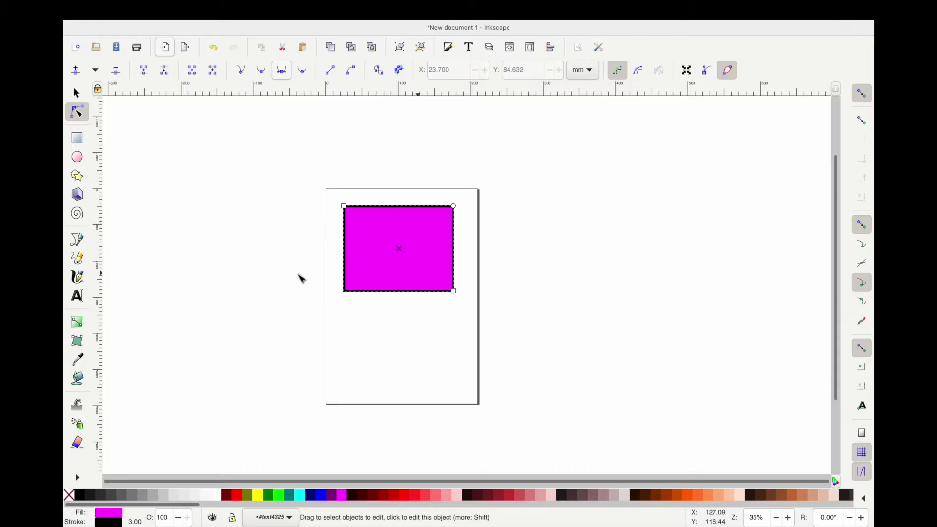
{"action": "mouse_move", "coordinate": [344, 12]}
{"action": "key", "text": "s"}
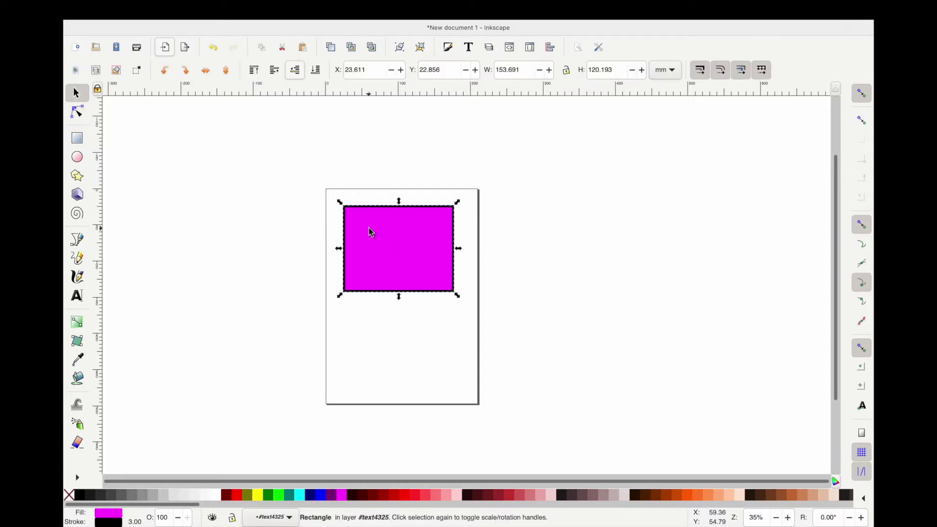
{"action": "key", "text": "Delete"}
Step: Draw a circle about 74 mm in radius on the page and a square about 74 mm wide beside the page
{"action": "left_click", "coordinate": [77, 157]}
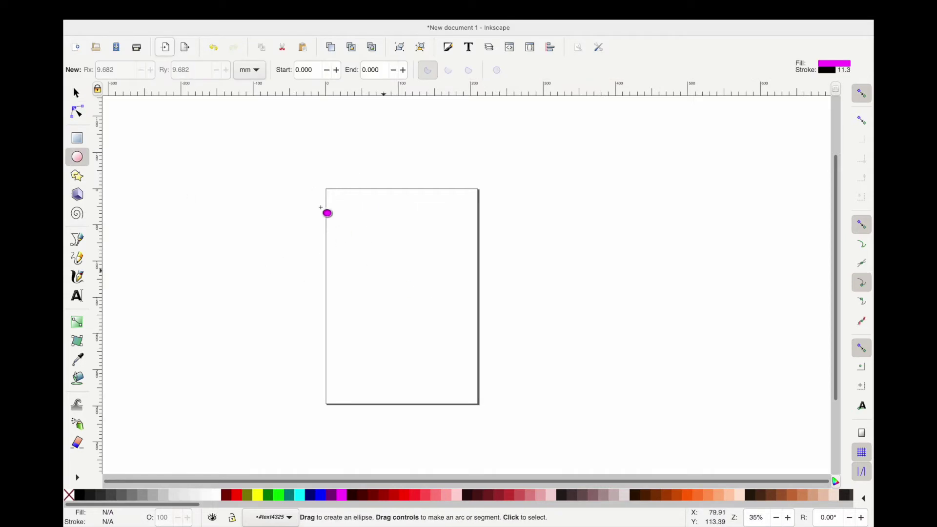
{"action": "mouse_move", "coordinate": [343, 211]}
{"action": "left_mouse_down"}
{"action": "mouse_move", "coordinate": [470, 328]}
{"action": "mouse_move", "coordinate": [385, 255]}
{"action": "mouse_move", "coordinate": [476, 350]}
{"action": "mouse_move", "coordinate": [427, 293]}
{"action": "mouse_move", "coordinate": [449, 316]}
{"action": "left_mouse_up"}
{"action": "left_click", "coordinate": [79, 140]}
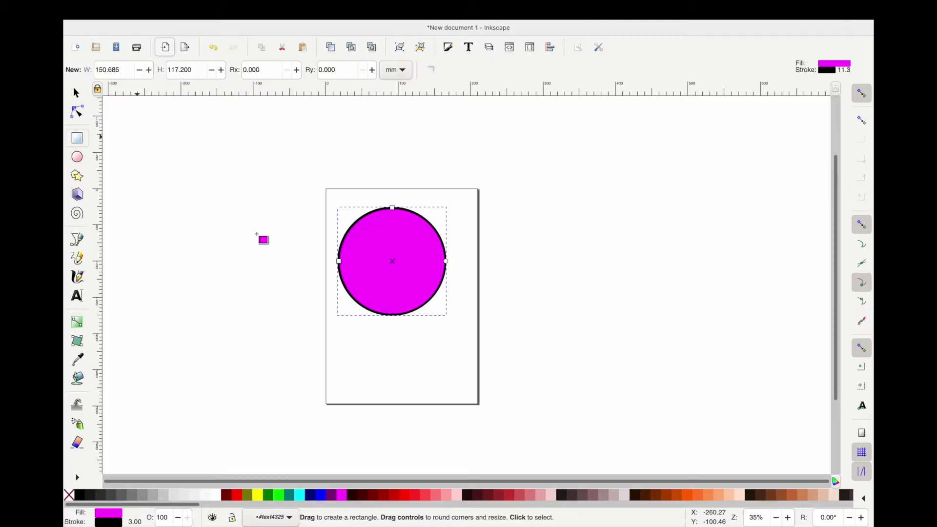
{"action": "left_click_drag", "start_coordinate": [236, 193], "coordinate": [290, 258]}
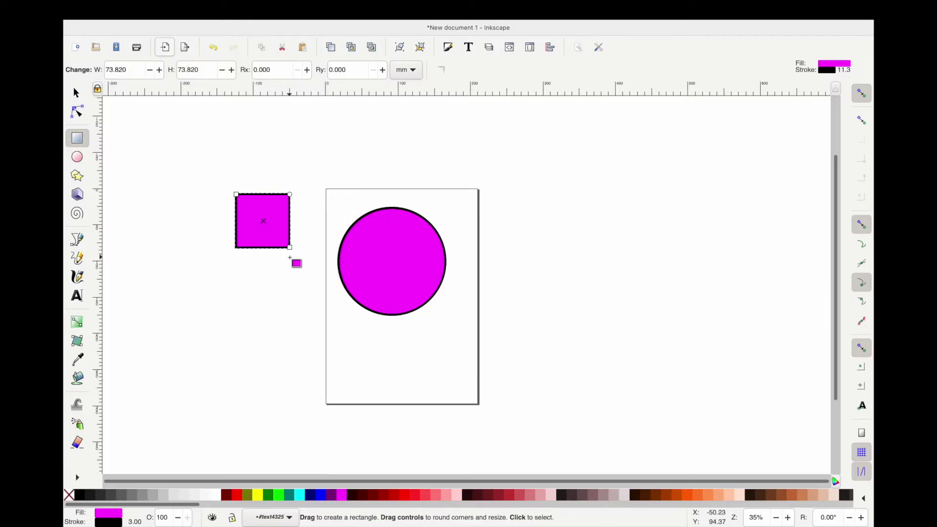
Step: Delete the square beside the page and the circle on the page
{"action": "key", "text": "Delete"}
{"action": "left_click", "coordinate": [382, 255]}
{"action": "key", "text": "Delete"}
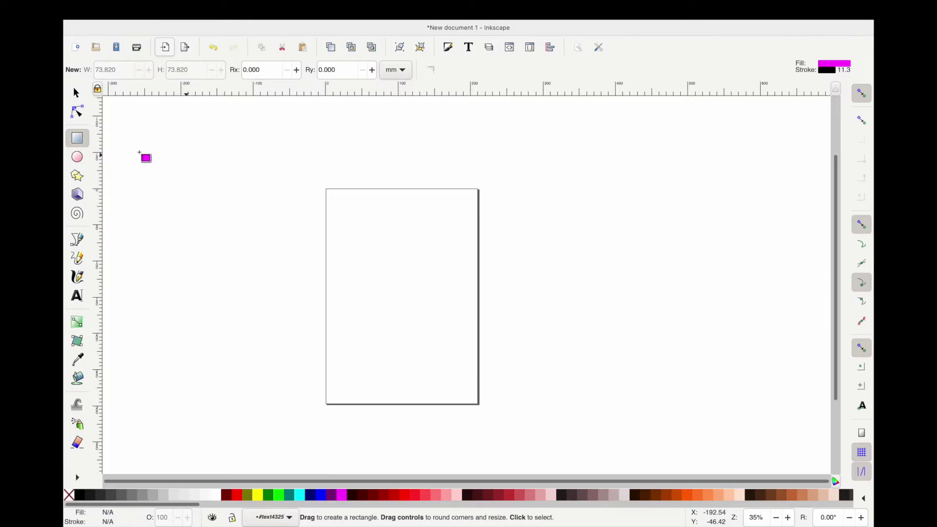
Step: Draw a rectangle about 198 by 101 mm across the upper half of the page and remove its stroke
{"action": "left_click", "coordinate": [77, 175]}
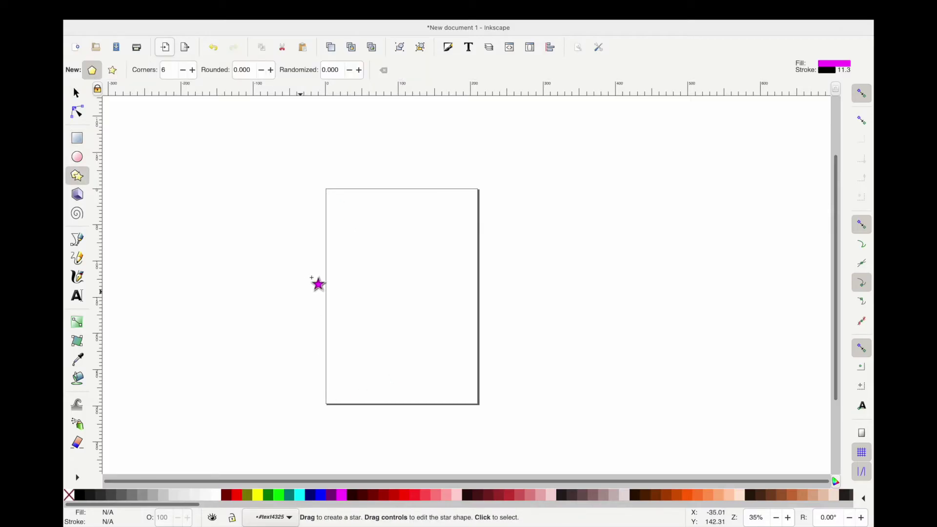
{"action": "left_click", "coordinate": [77, 138]}
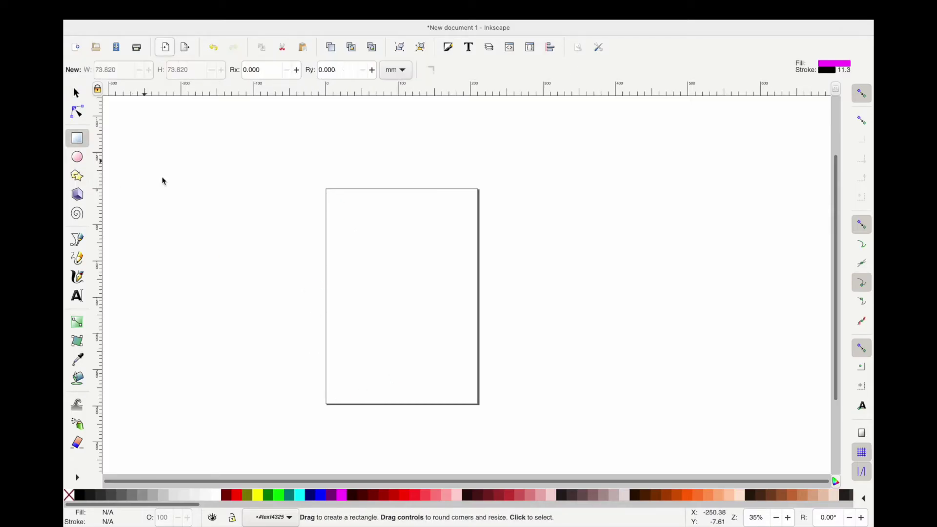
{"action": "left_click_drag", "start_coordinate": [327, 223], "coordinate": [471, 296]}
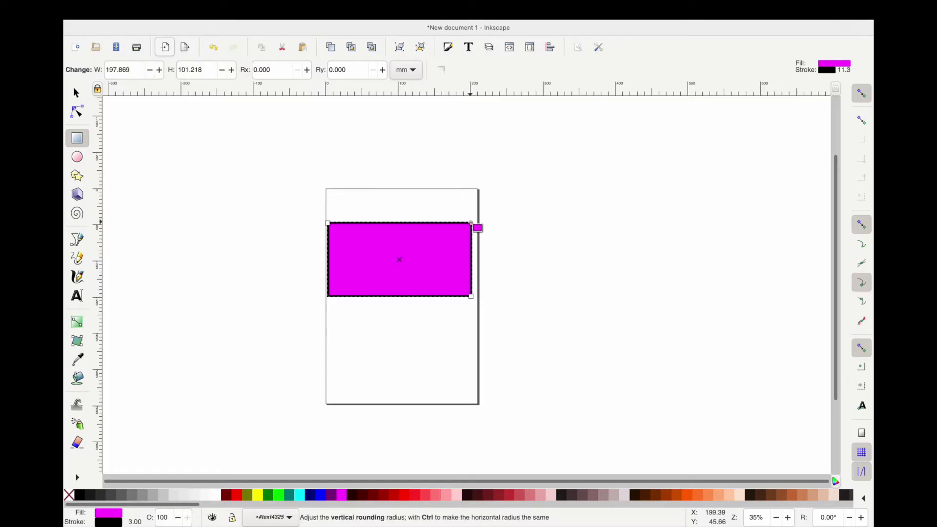
{"action": "right_click", "coordinate": [104, 522]}
{"action": "left_click", "coordinate": [132, 507]}
Step: Round the rectangle's corners by adjusting both its vertical and horizontal rounding radius
{"action": "left_click_drag", "start_coordinate": [471, 222], "coordinate": [470, 271]}
{"action": "mouse_move", "coordinate": [471, 223]}
{"action": "left_mouse_down"}
{"action": "mouse_move", "coordinate": [370, 230]}
{"action": "mouse_move", "coordinate": [457, 223]}
{"action": "left_mouse_up"}
{"action": "left_click_drag", "start_coordinate": [471, 259], "coordinate": [466, 228]}
Step: Select the rounded rectangle and delete it from the page
{"action": "key", "text": "s"}
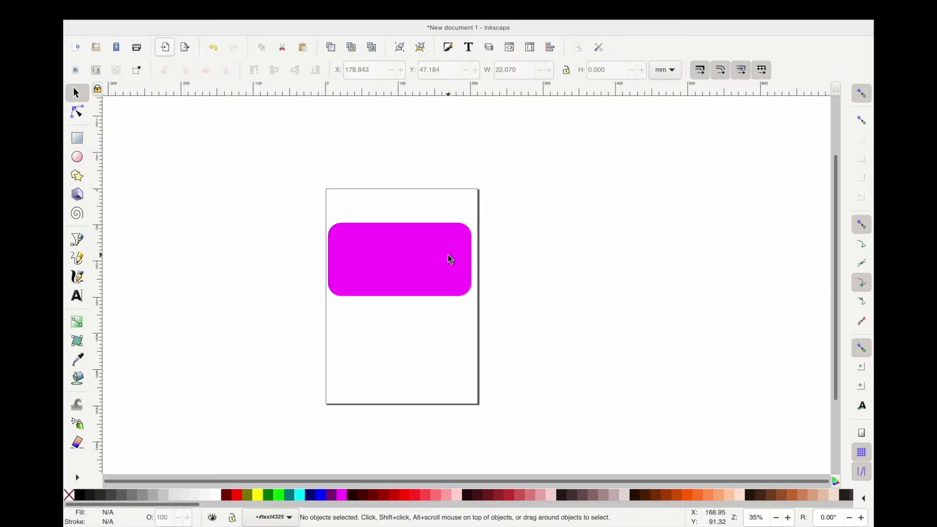
{"action": "left_click", "coordinate": [451, 259]}
{"action": "key", "text": "Delete"}
Step: Draw a circle about 84 mm in radius on the page and try cutting a segment out of it freehand
{"action": "left_click", "coordinate": [76, 157]}
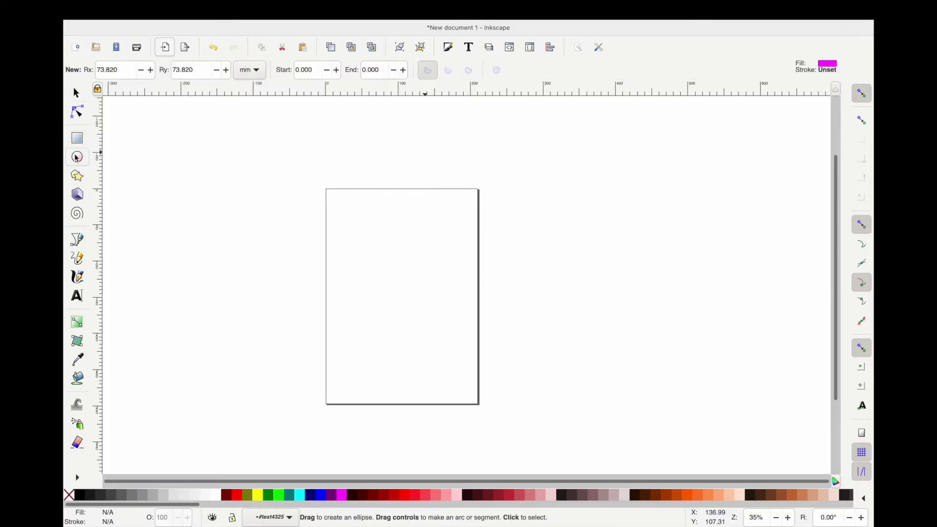
{"action": "left_click_drag", "start_coordinate": [339, 213], "coordinate": [465, 337]}
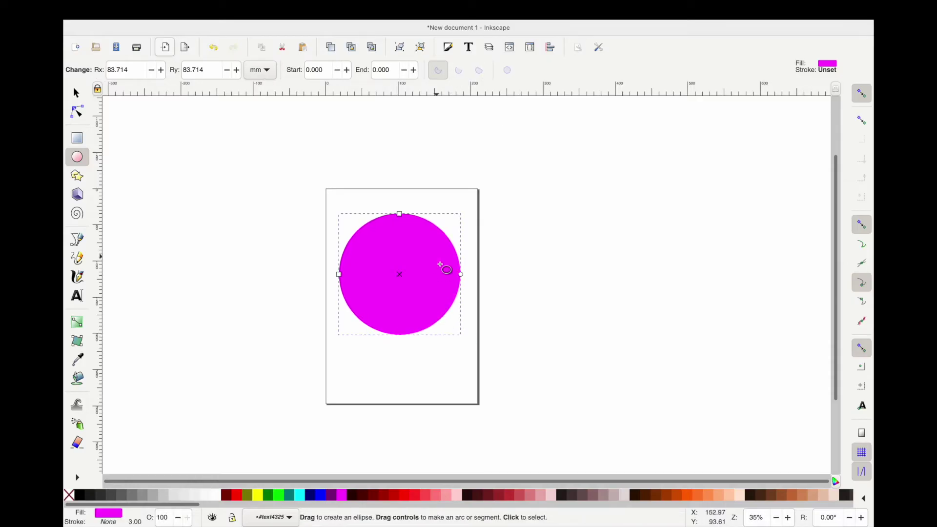
{"action": "left_click_drag", "start_coordinate": [461, 274], "coordinate": [382, 217]}
{"action": "left_click_drag", "start_coordinate": [384, 265], "coordinate": [460, 275]}
Step: Set the circle's arc start angle to 90 degrees, and move the arc's end point freehand to about 176 degrees
{"action": "left_click", "coordinate": [325, 74]}
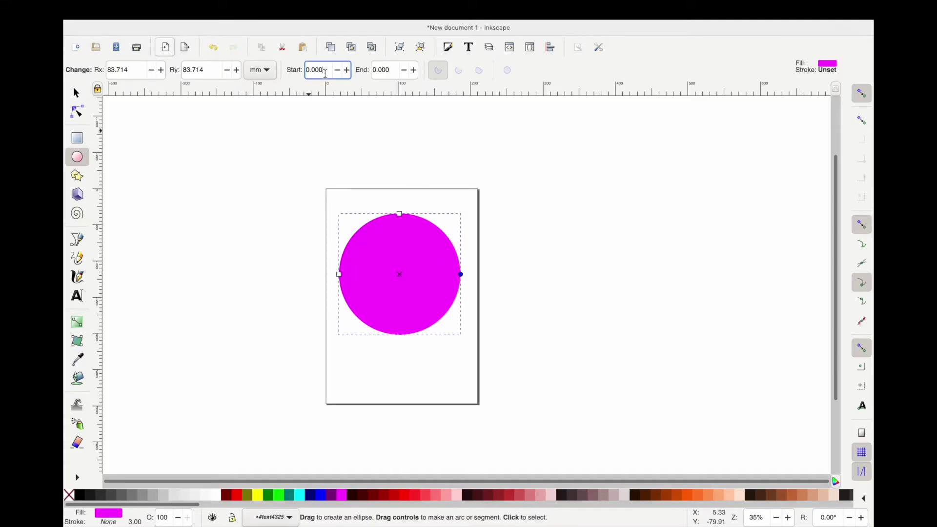
{"action": "type", "text": "90"}
{"action": "key", "text": "Return"}
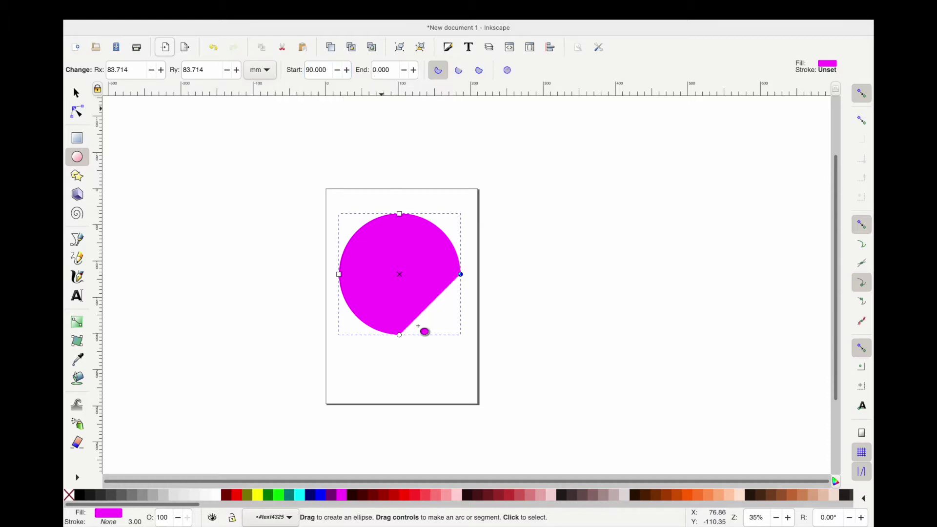
{"action": "left_click_drag", "start_coordinate": [400, 336], "coordinate": [339, 277]}
Step: Reset the arc's start angle to 0 for a full circle, and delete the circle
{"action": "double_click", "coordinate": [317, 69]}
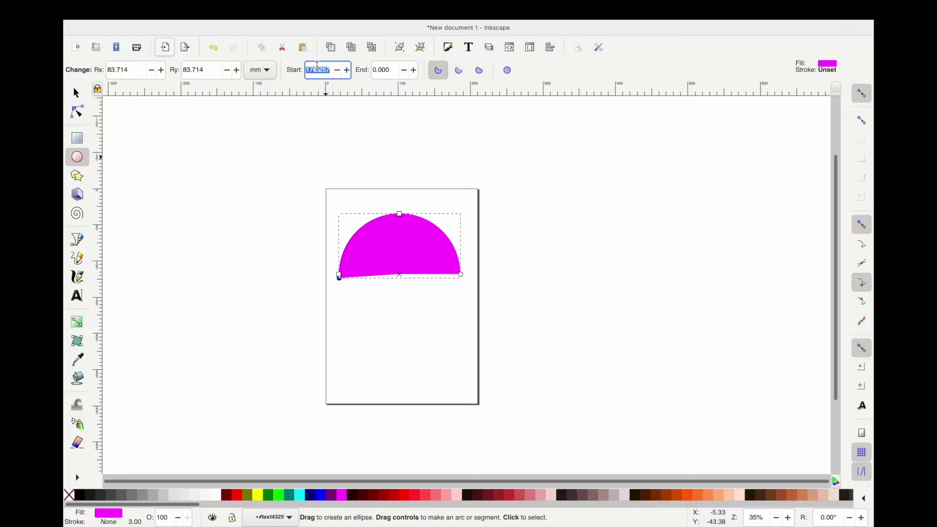
{"action": "key", "text": "Return"}
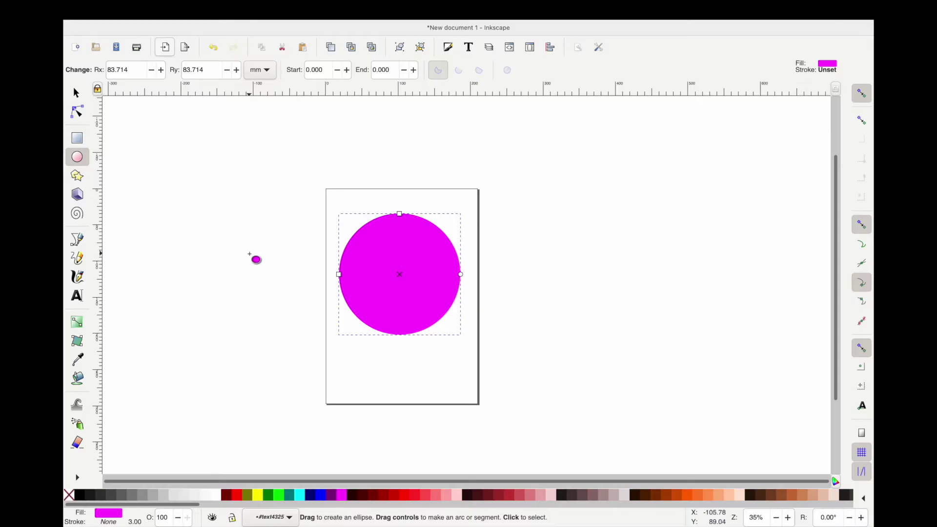
{"action": "key", "text": "Delete"}
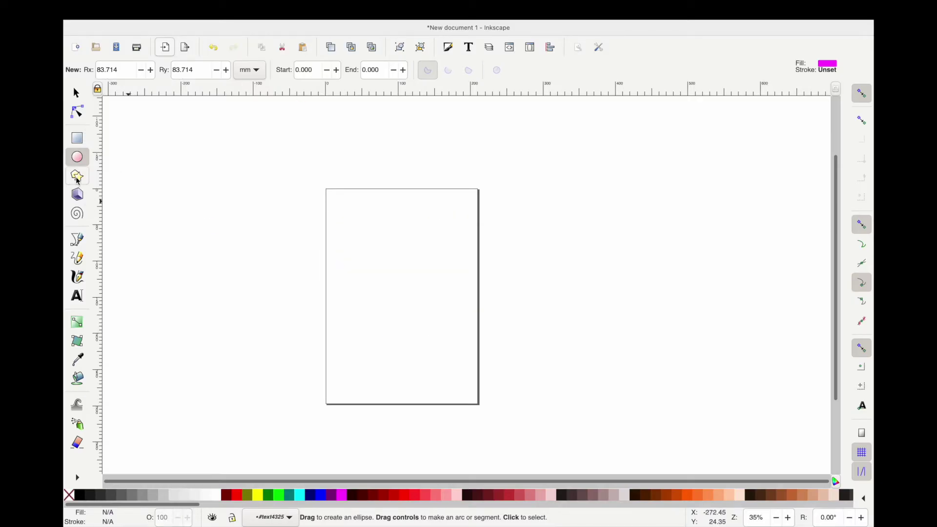
Step: Draw a six-cornered polygon over the page's upper left corner and increase its number of corners to 16
{"action": "left_click", "coordinate": [77, 179]}
{"action": "left_click_drag", "start_coordinate": [355, 226], "coordinate": [391, 287]}
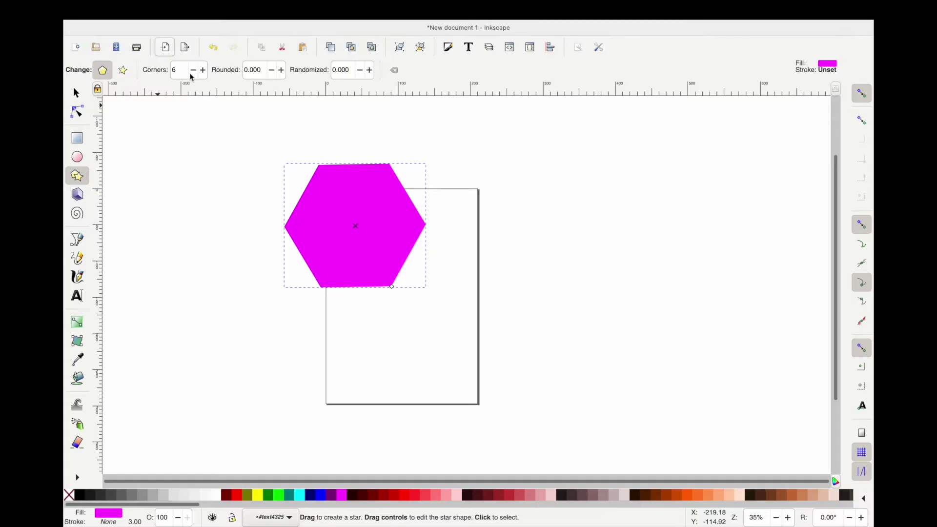
{"action": "left_click_drag", "start_coordinate": [202, 72], "coordinate": [202, 71]}
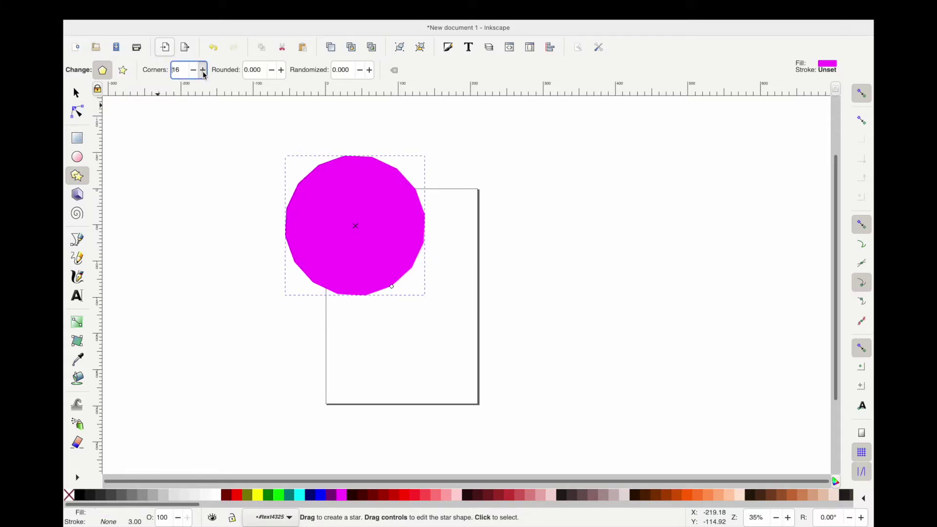
Step: Set the rounding of the 16-cornered polygon to 10
{"action": "left_click", "coordinate": [249, 71]}
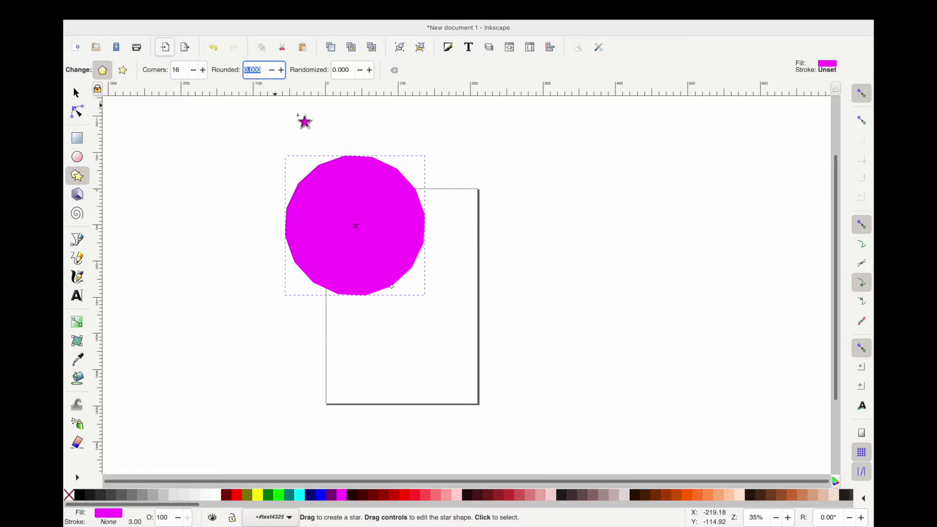
{"action": "type", "text": "18"}
{"action": "key", "text": "Return"}
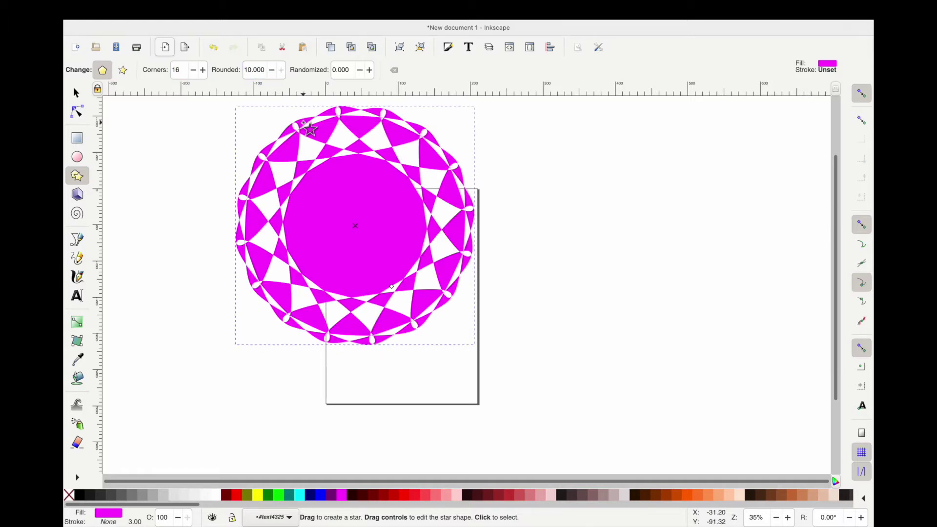
Step: Try rounding values of 0 and 5 on the 16-cornered polygon
{"action": "left_click", "coordinate": [262, 70]}
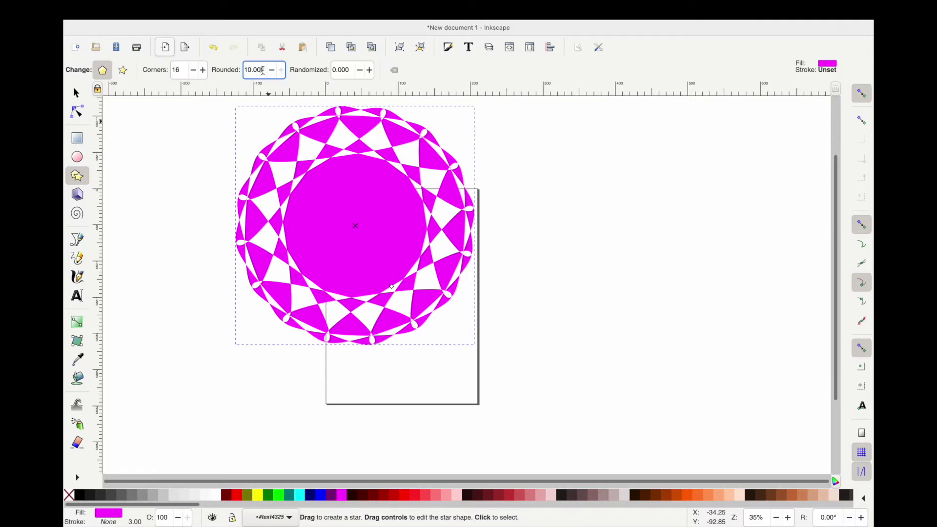
{"action": "left_click_drag", "start_coordinate": [263, 70], "coordinate": [256, 70]}
{"action": "type", "text": "0"}
{"action": "key", "text": "Return"}
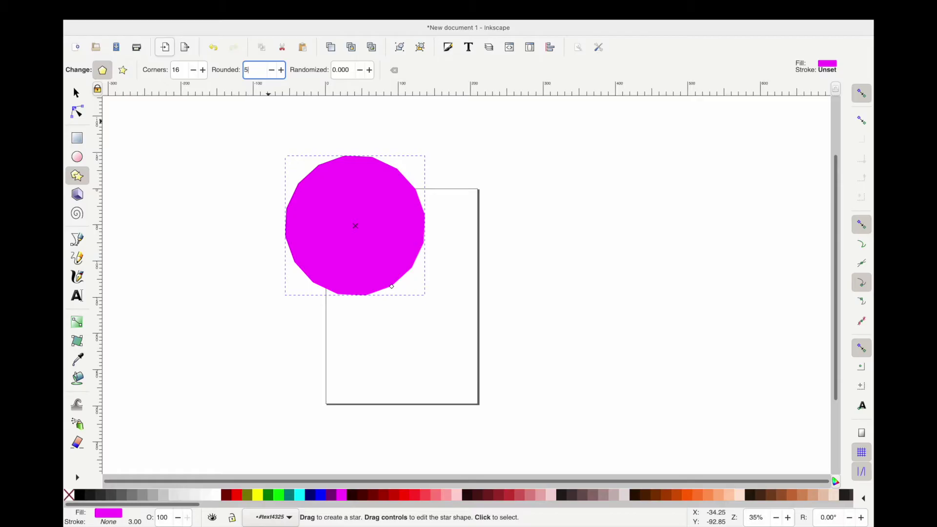
{"action": "key", "text": "Return"}
Step: Lower the polygon's rounding in turn to 4, 3, 1 and 0.5
{"action": "left_click_drag", "start_coordinate": [262, 70], "coordinate": [255, 70]}
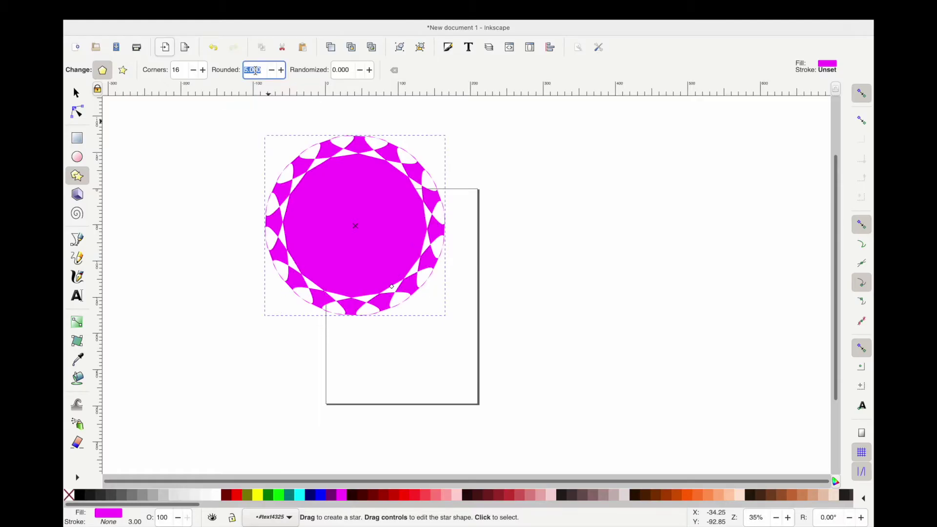
{"action": "type", "text": "4"}
{"action": "key", "text": "Return"}
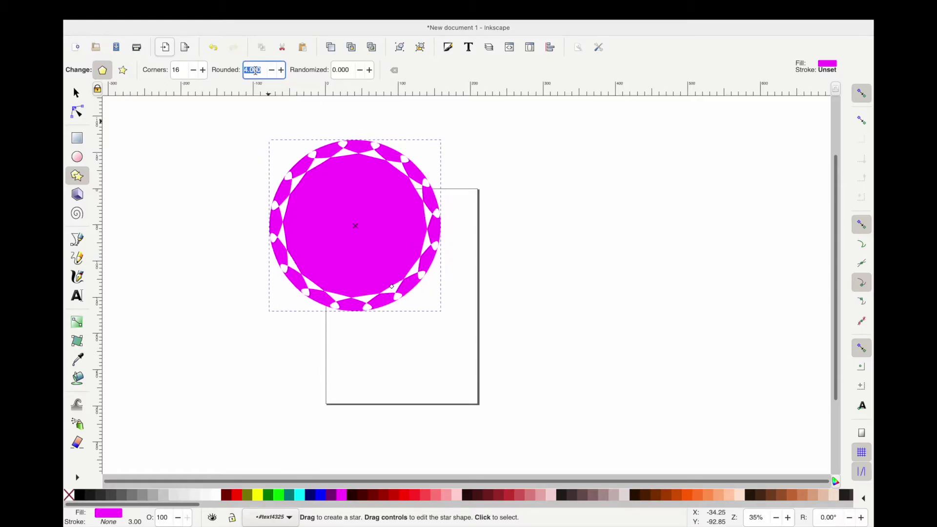
{"action": "type", "text": "3"}
{"action": "key", "text": "Return"}
{"action": "right_click", "coordinate": [255, 71]}
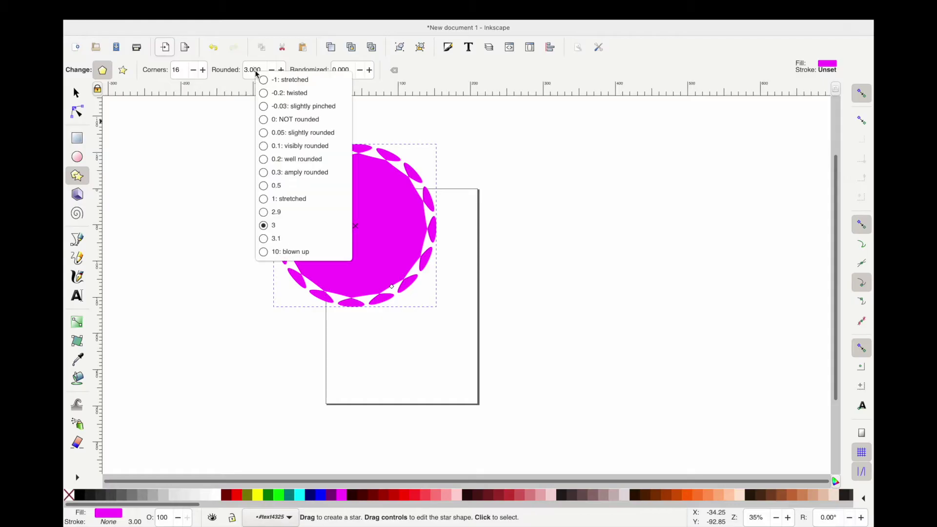
{"action": "left_click", "coordinate": [254, 69]}
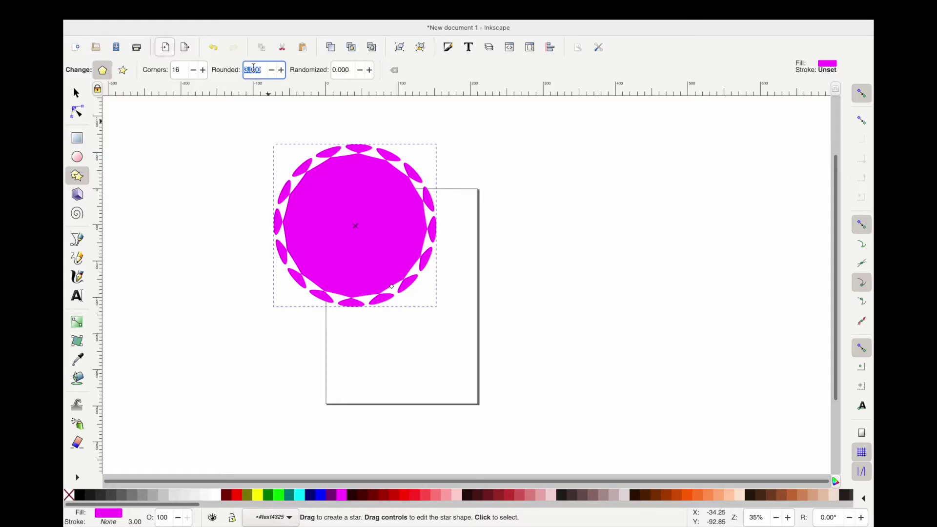
{"action": "type", "text": "1"}
{"action": "key", "text": "Return"}
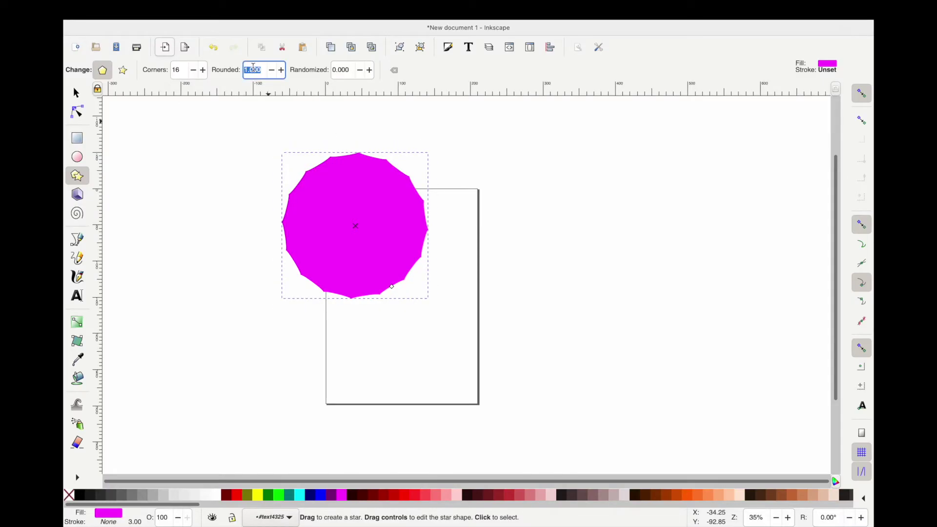
{"action": "key", "text": "Return"}
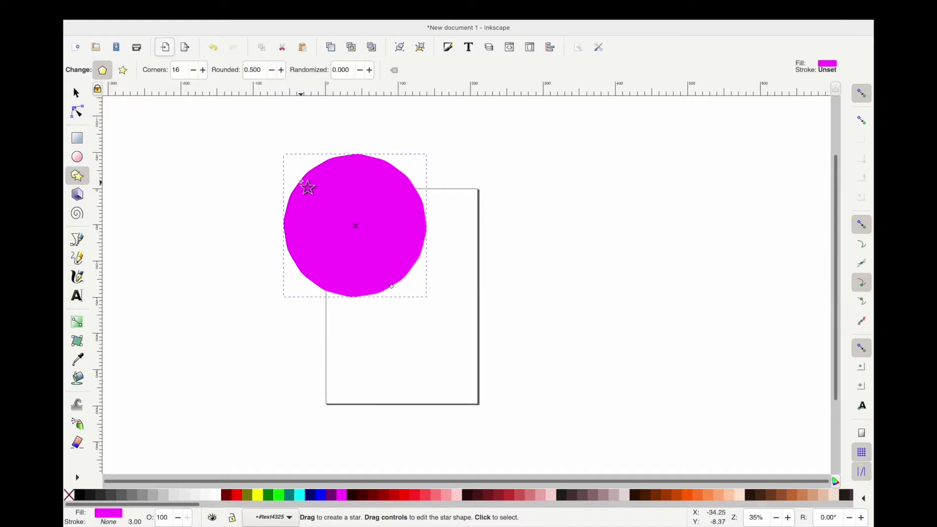
Step: Set the polygon's rounding to 0 and increase its randomization up to 10
{"action": "triple_click", "coordinate": [259, 69]}
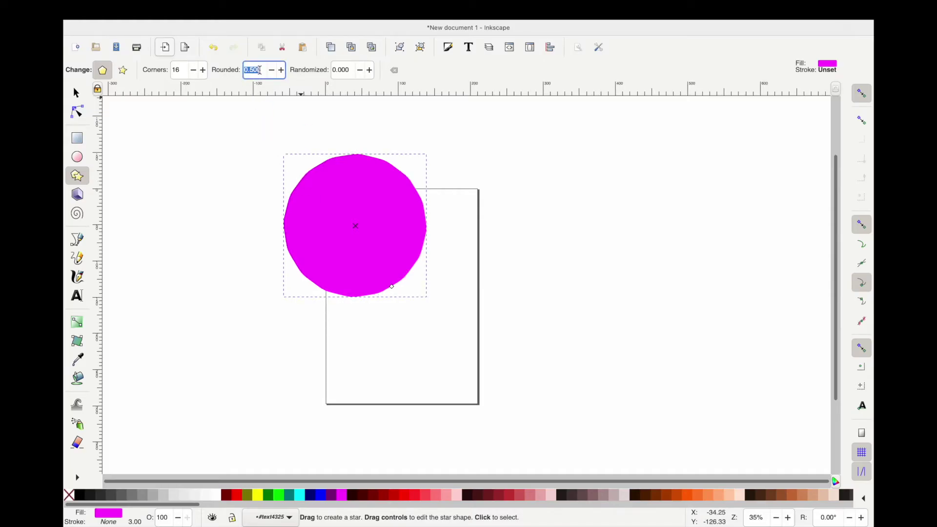
{"action": "key", "text": "Return"}
{"action": "left_click", "coordinate": [370, 70]}
{"action": "left_click", "coordinate": [369, 70]}
{"action": "left_click", "coordinate": [370, 71]}
{"action": "left_click_drag", "start_coordinate": [370, 70], "coordinate": [370, 71]}
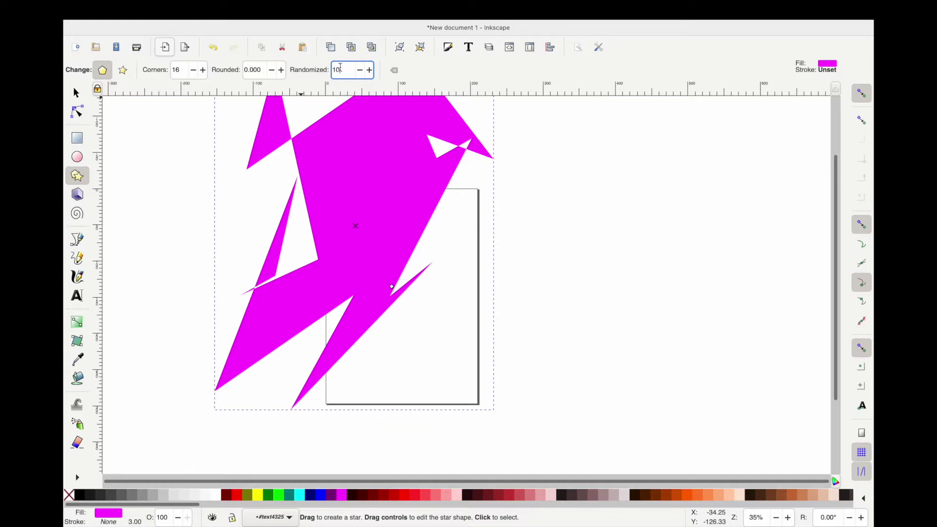
{"action": "key", "text": "Return"}
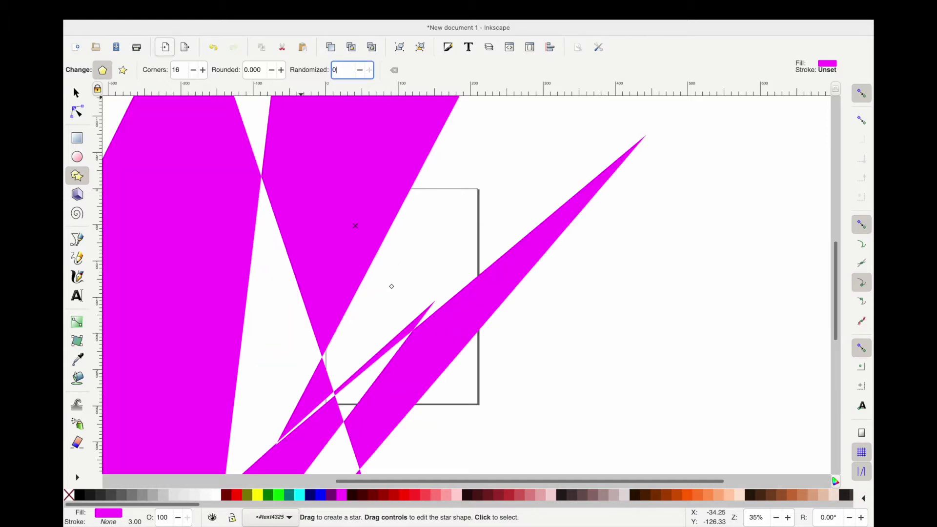
Step: Reset the polygon's randomization to 0
{"action": "key", "text": "Escape"}
{"action": "double_click", "coordinate": [344, 69]}
{"action": "type", "text": "0"}
{"action": "key", "text": "Return"}
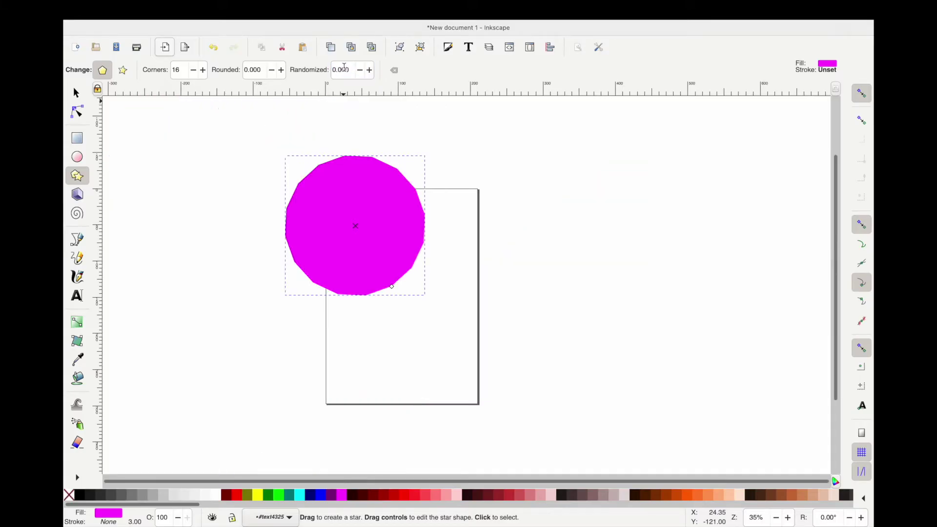
Step: Change the polygon into a star and reduce its number of corners to 4
{"action": "left_click", "coordinate": [123, 71]}
{"action": "scroll", "coordinate": [194, 73], "scroll_direction": "down", "scroll_amount": 8}
{"action": "scroll", "coordinate": [195, 75], "scroll_direction": "down", "scroll_amount": 4}
Step: Lower the four-cornered star's spoke ratio to 0.14
{"action": "scroll", "coordinate": [272, 74], "scroll_direction": "down", "scroll_amount": 3}
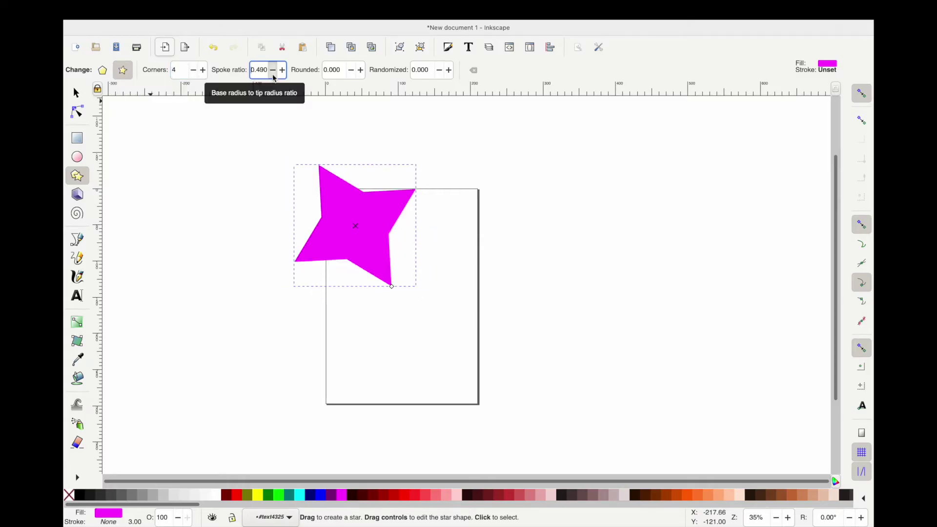
{"action": "scroll", "coordinate": [272, 74], "scroll_direction": "down", "scroll_amount": 9}
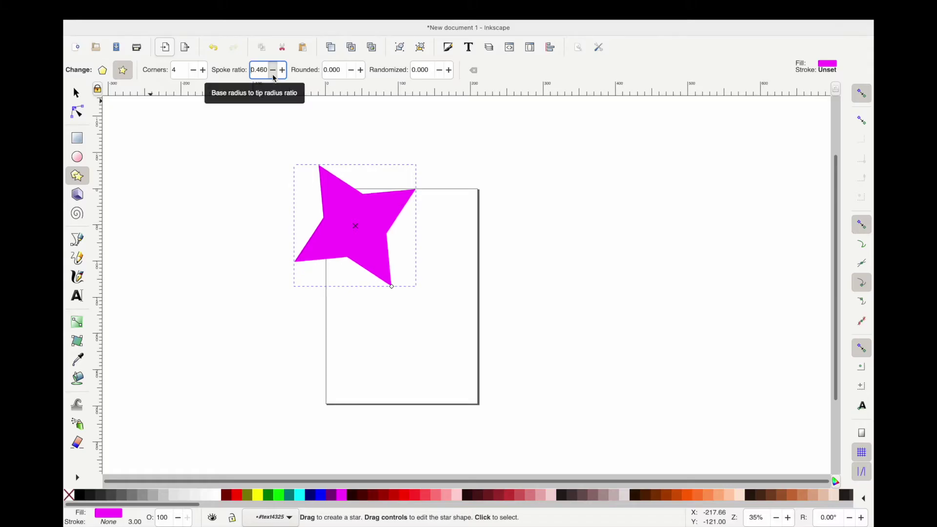
{"action": "scroll", "coordinate": [273, 74], "scroll_direction": "down", "scroll_amount": 20}
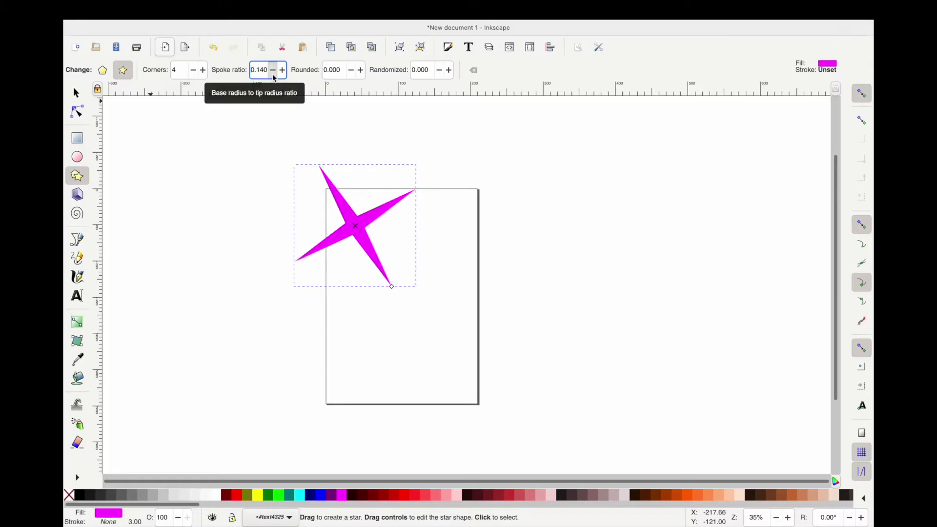
Step: Raise the star's spoke ratio to about 0.91, and finish by setting it to 0.5
{"action": "scroll", "coordinate": [288, 71], "scroll_direction": "up", "scroll_amount": 20}
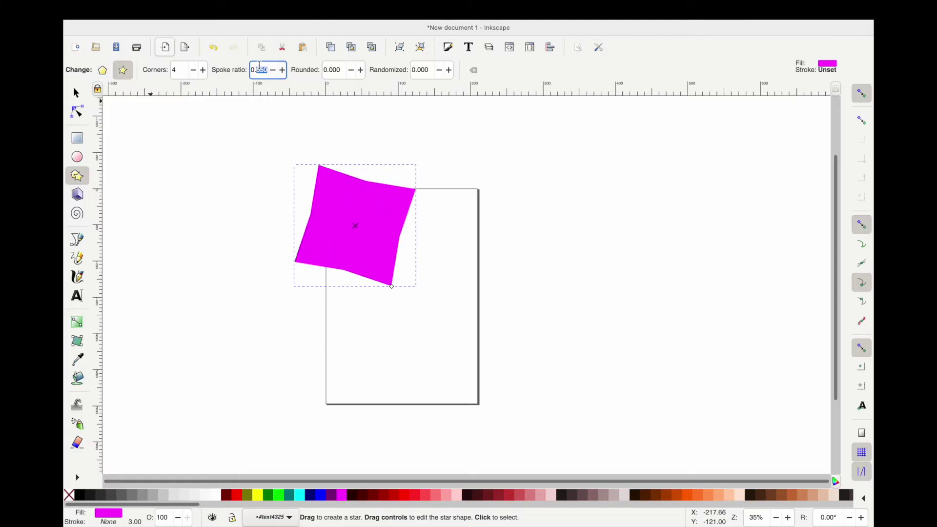
{"action": "key", "text": "Return"}
{"action": "left_click_drag", "start_coordinate": [267, 70], "coordinate": [259, 67]}
{"action": "scroll", "coordinate": [274, 74], "scroll_direction": "down", "scroll_amount": 9}
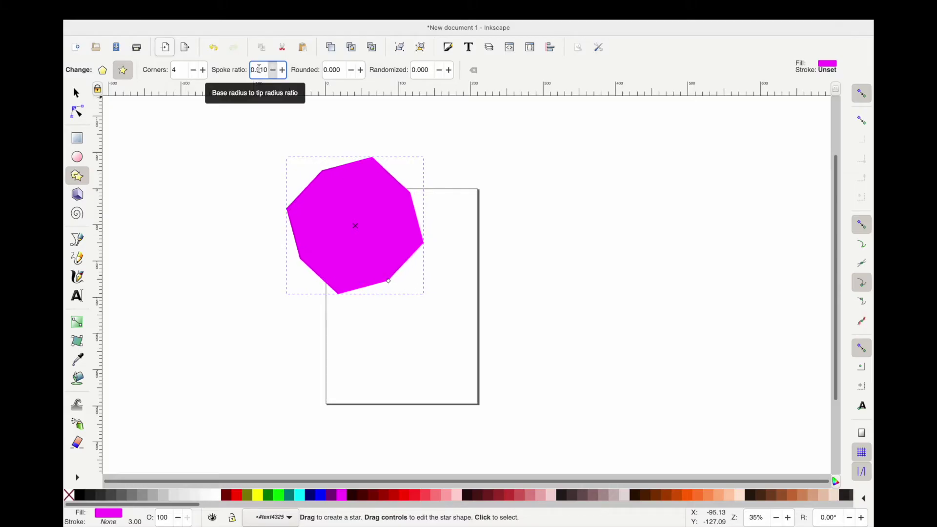
{"action": "type", "text": "0.5"}
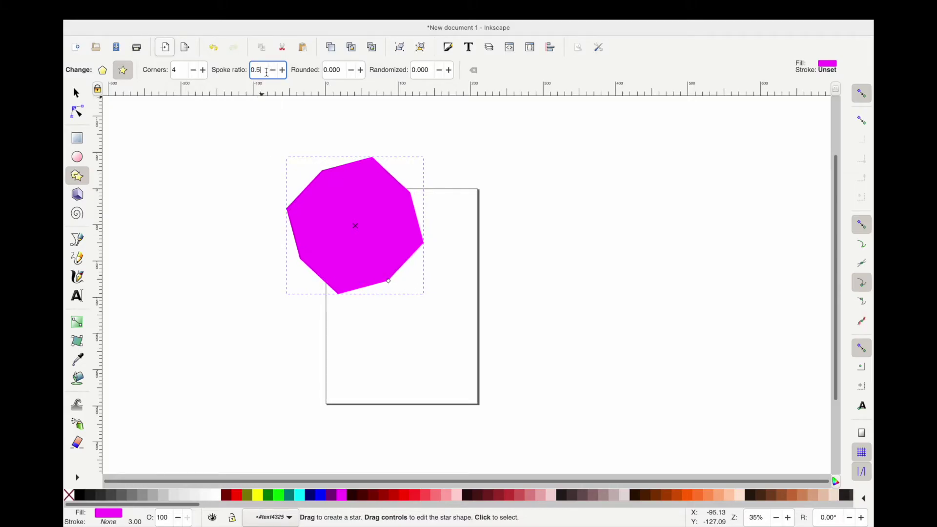
{"action": "key", "text": "Return"}
Step: Try a rounding of about 0.6 on the star and lower the rounding again
{"action": "scroll", "coordinate": [355, 75], "scroll_direction": "up", "scroll_amount": 1}
{"action": "left_click", "coordinate": [361, 70]}
{"action": "left_click", "coordinate": [361, 71]}
{"action": "scroll", "coordinate": [360, 74], "scroll_direction": "up", "scroll_amount": 20}
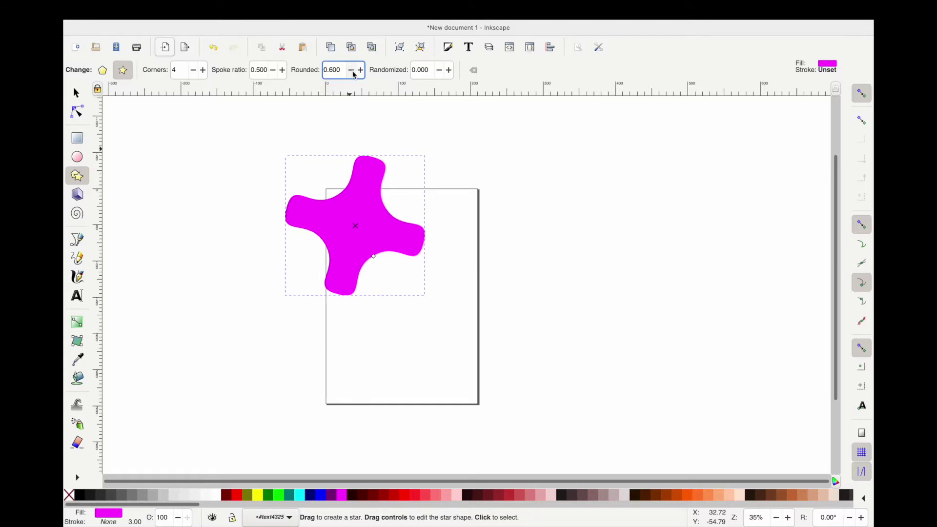
{"action": "left_click", "coordinate": [353, 73]}
{"action": "left_click", "coordinate": [353, 73]}
{"action": "scroll", "coordinate": [353, 73], "scroll_direction": "down", "scroll_amount": 20}
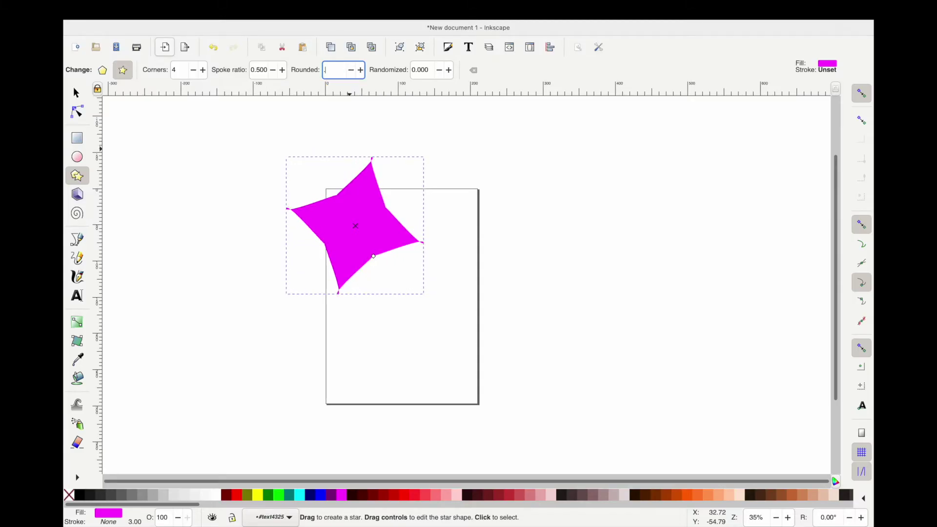
Step: Reset the star's rounding to 0
{"action": "type", "text": "0.5"}
{"action": "key", "text": "Return"}
{"action": "double_click", "coordinate": [337, 68]}
{"action": "type", "text": "0.005"}
{"action": "key", "text": "Return"}
Step: Randomize the star's corners to more than 0.8, and set the randomization back to 0
{"action": "left_click", "coordinate": [418, 74]}
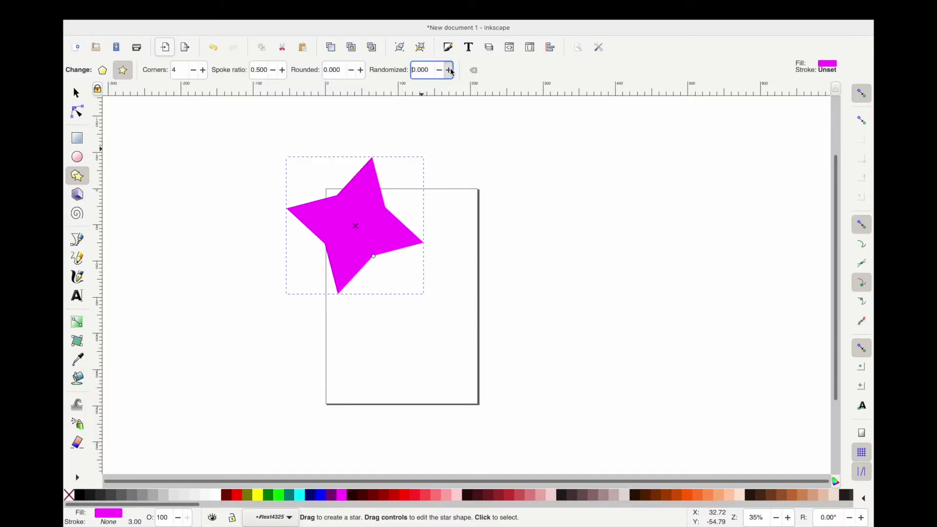
{"action": "left_click", "coordinate": [450, 72]}
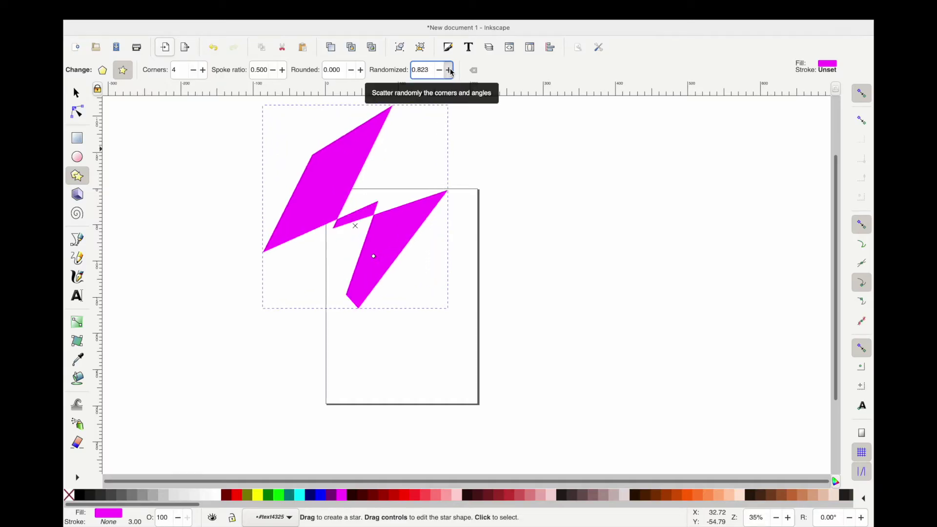
{"action": "left_click", "coordinate": [422, 67]}
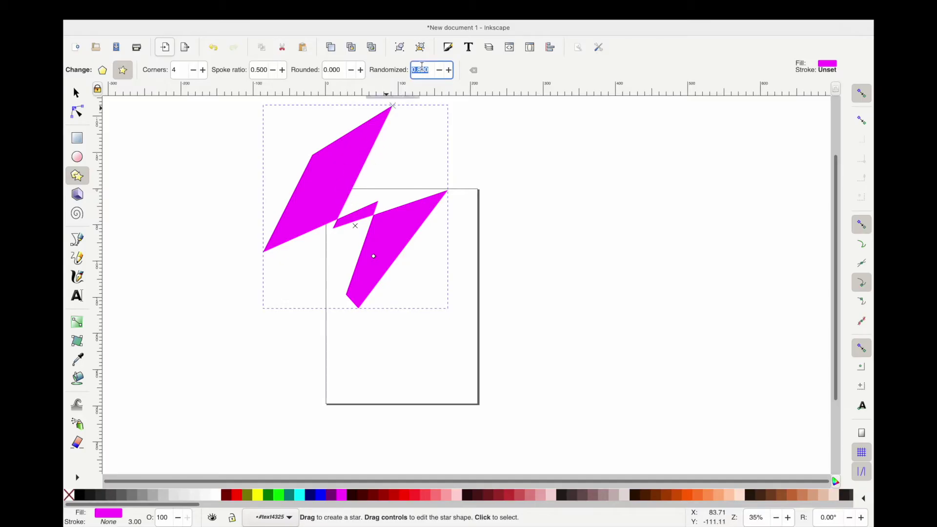
{"action": "type", "text": "0"}
{"action": "key", "text": "Return"}
Step: Delete the four-cornered star, and draw and delete a tiny star on the page
{"action": "scroll", "coordinate": [389, 170], "scroll_direction": "down", "scroll_amount": 2}
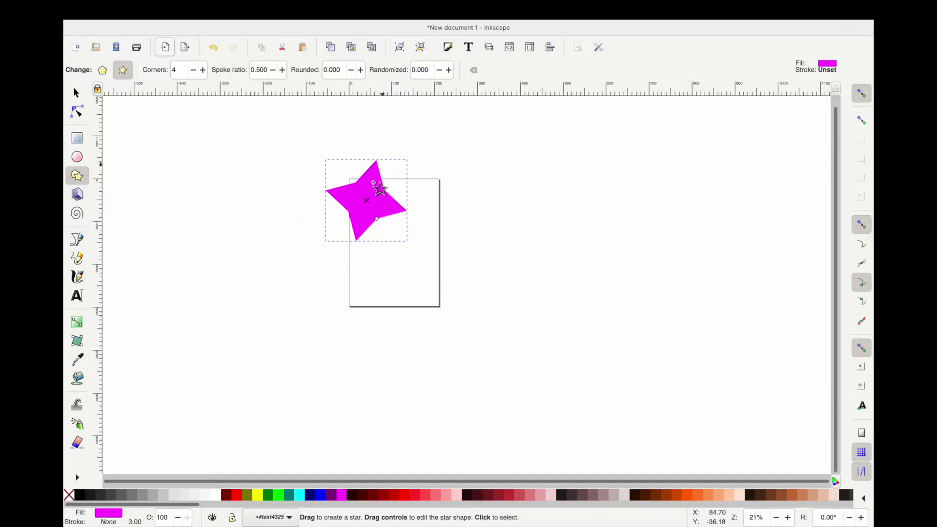
{"action": "key", "text": "Delete"}
{"action": "scroll", "coordinate": [376, 192], "scroll_direction": "up", "scroll_amount": 2}
{"action": "scroll", "coordinate": [376, 192], "scroll_direction": "right", "scroll_amount": 3}
{"action": "left_click_drag", "start_coordinate": [313, 264], "coordinate": [316, 256]}
{"action": "left_click_drag", "start_coordinate": [254, 239], "coordinate": [248, 233]}
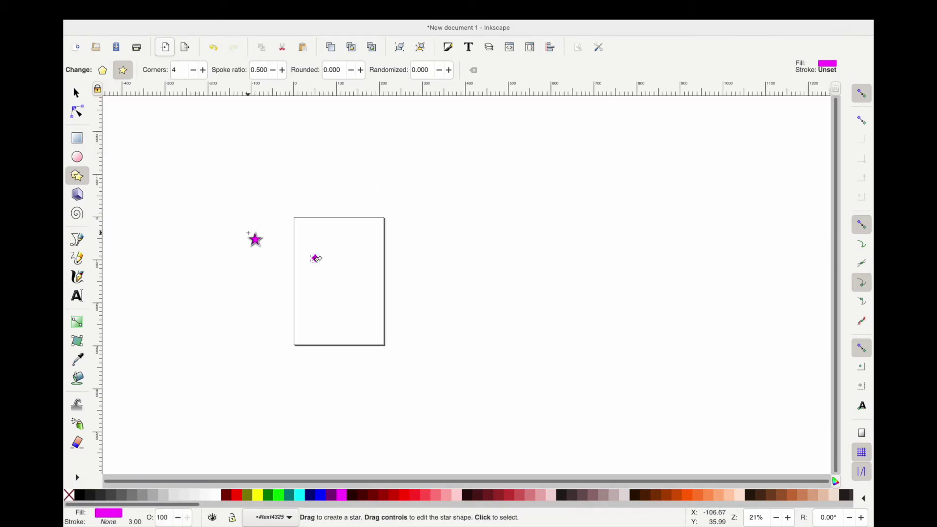
{"action": "key", "text": "Delete"}
Step: Draw a tall 3D box in perspective over the upper part of the page
{"action": "left_click", "coordinate": [78, 194]}
{"action": "left_click_drag", "start_coordinate": [313, 233], "coordinate": [347, 254]}
{"action": "scroll", "coordinate": [345, 254], "scroll_direction": "up", "scroll_amount": 1}
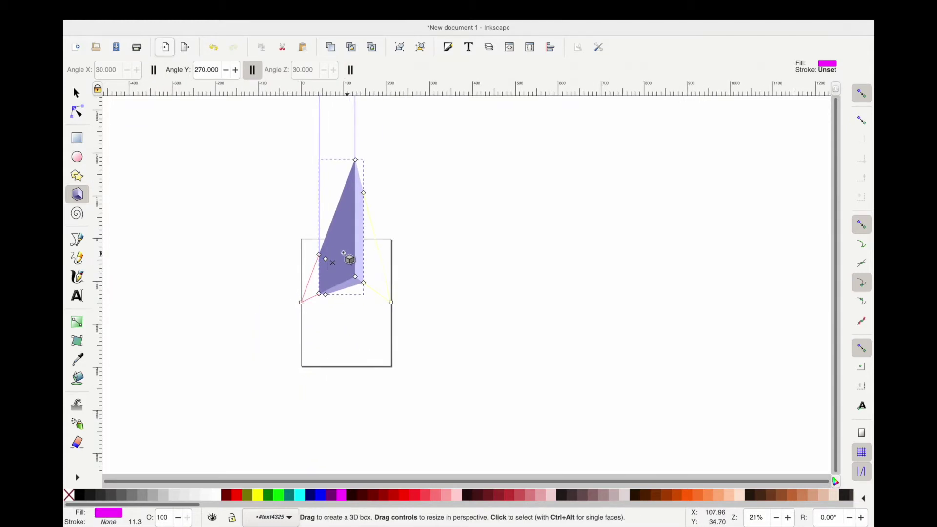
{"action": "scroll", "coordinate": [339, 252], "scroll_direction": "up", "scroll_amount": 1}
{"action": "scroll", "coordinate": [339, 252], "scroll_direction": "up", "scroll_amount": 3}
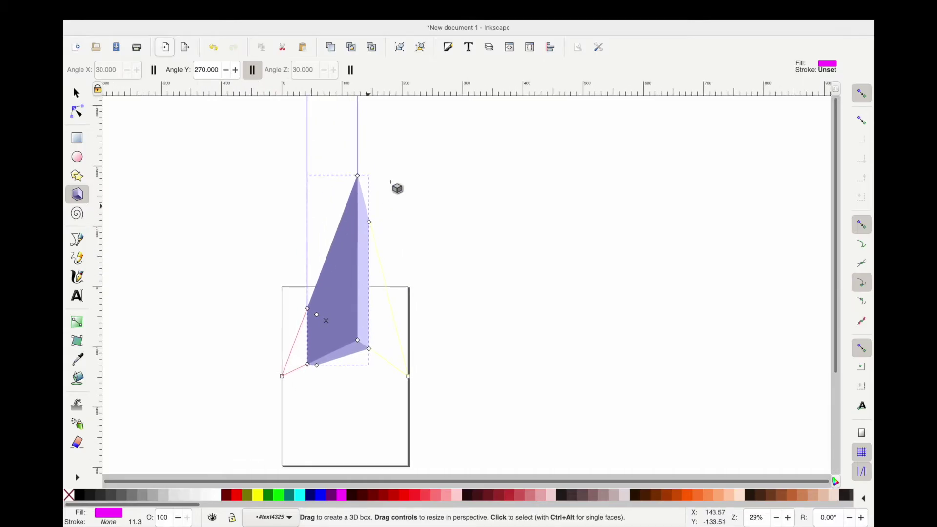
Step: Select the 3D box and delete it
{"action": "key", "text": "w"}
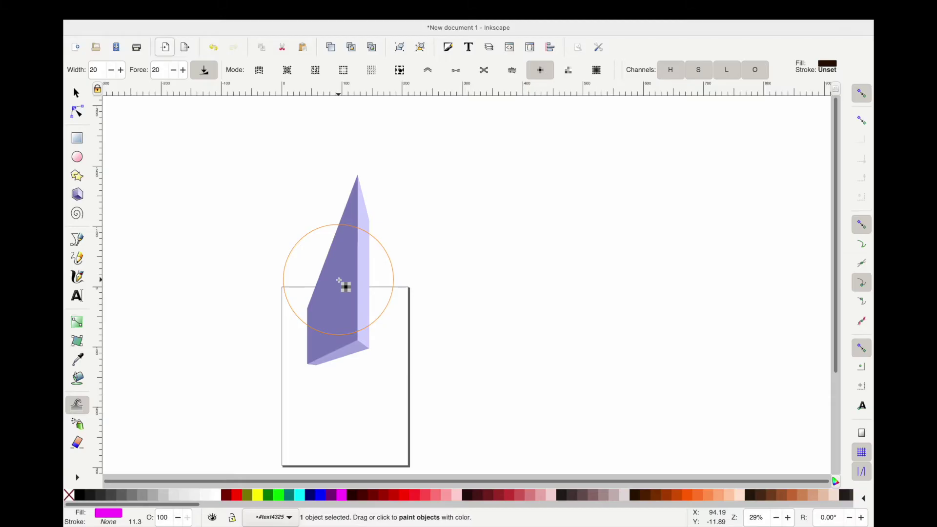
{"action": "key", "text": "s"}
{"action": "key", "text": "Delete"}
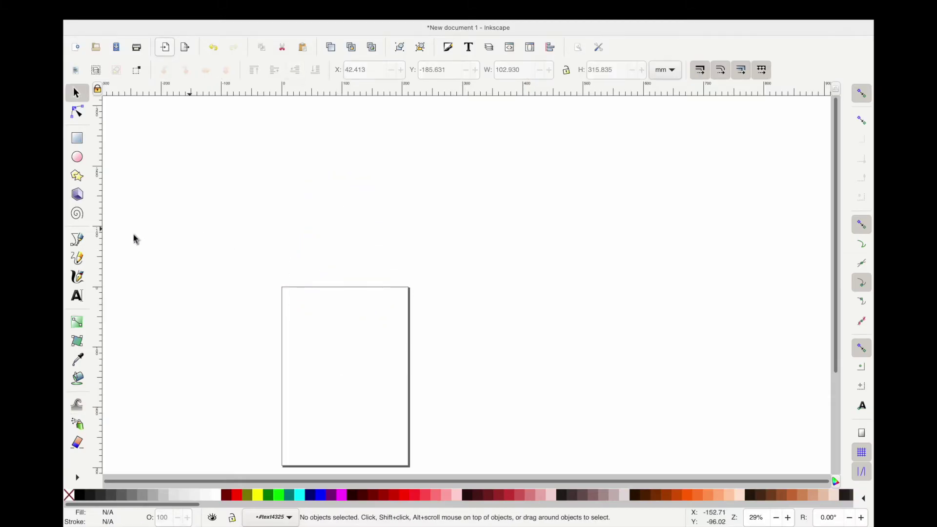
Step: Draw a spiral about 146 mm wide over the page's upper left area and adjust its outer end to about 15 turns
{"action": "left_click", "coordinate": [76, 214]}
{"action": "scroll", "coordinate": [303, 372], "scroll_direction": "down", "scroll_amount": 5}
{"action": "scroll", "coordinate": [303, 372], "scroll_direction": "right", "scroll_amount": 2}
{"action": "left_click_drag", "start_coordinate": [287, 253], "coordinate": [328, 268]}
{"action": "key", "text": "n"}
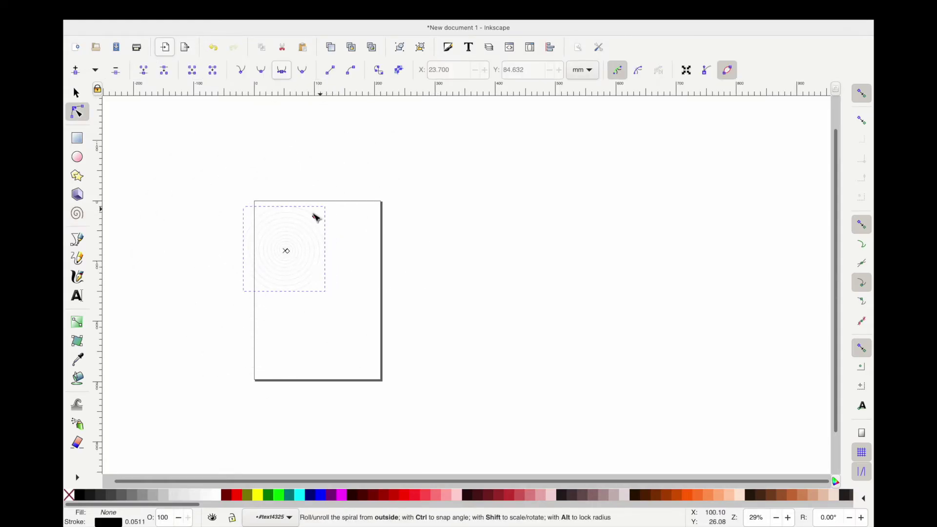
{"action": "key", "text": "s"}
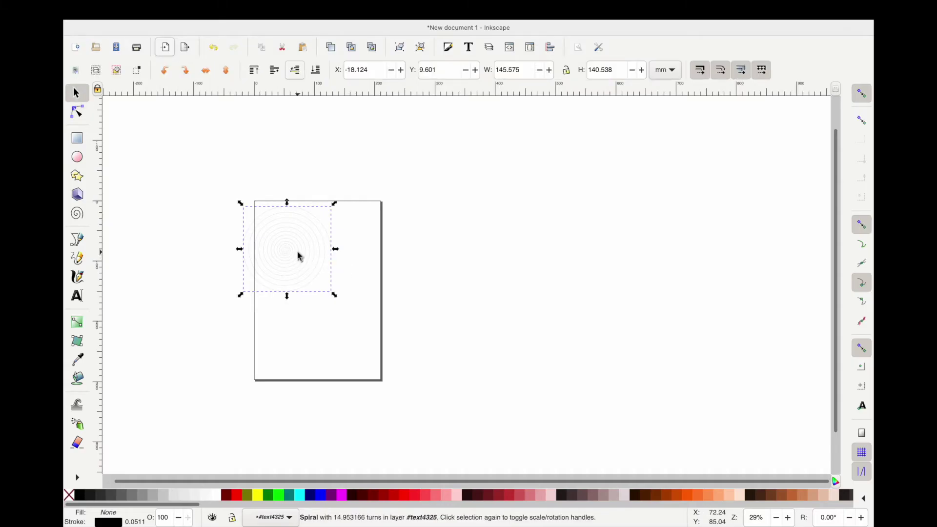
Step: Increase the spiral's number of turns to 17.05
{"action": "key", "text": "i"}
{"action": "left_click", "coordinate": [156, 69]}
{"action": "left_click", "coordinate": [156, 70]}
{"action": "left_click", "coordinate": [155, 72]}
Step: Adjust the spiral's divergence to 0.69
{"action": "left_click", "coordinate": [236, 76]}
{"action": "left_click", "coordinate": [237, 77]}
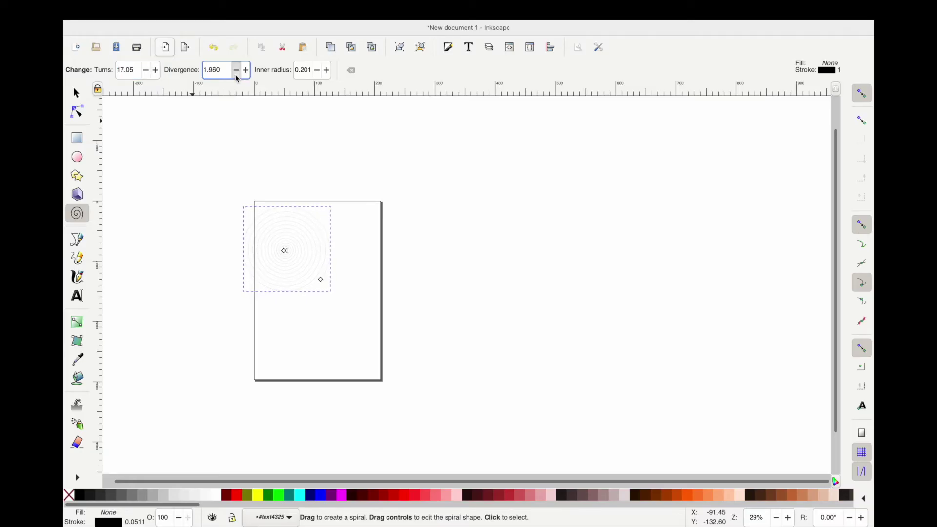
{"action": "left_click_drag", "start_coordinate": [237, 78], "coordinate": [247, 73]}
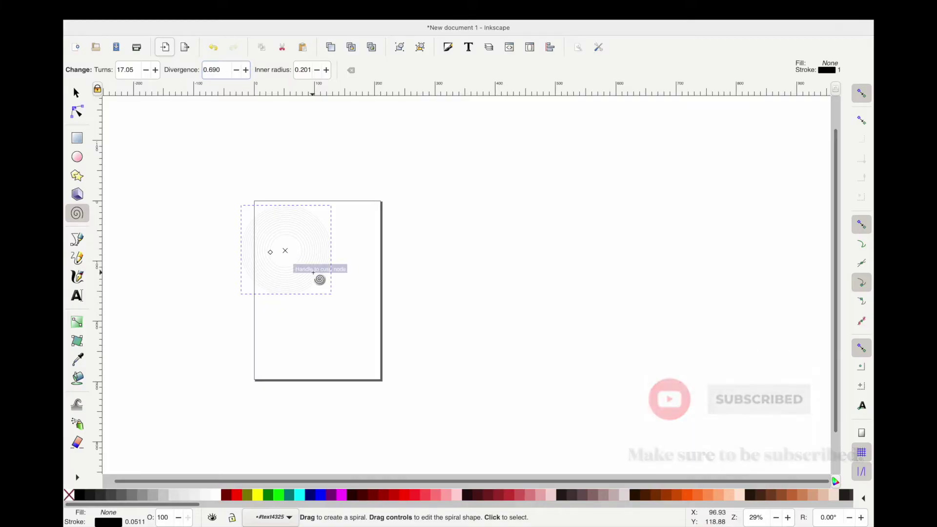
Step: Reduce the spiral's inner radius to 0
{"action": "scroll", "coordinate": [314, 273], "scroll_direction": "up", "scroll_amount": 4, "text": "ctrl"}
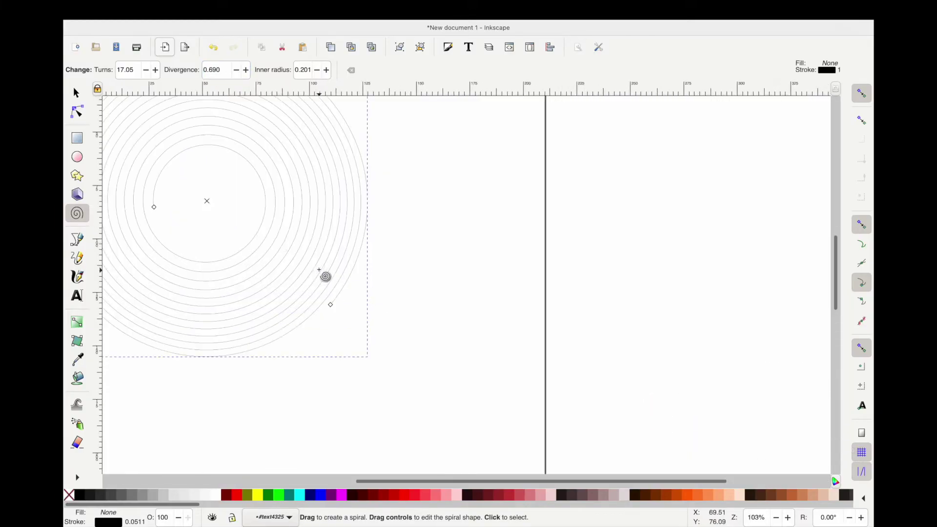
{"action": "scroll", "coordinate": [281, 240], "scroll_direction": "up", "scroll_amount": 3}
{"action": "scroll", "coordinate": [281, 240], "scroll_direction": "left", "scroll_amount": 4}
{"action": "left_click", "coordinate": [315, 70]}
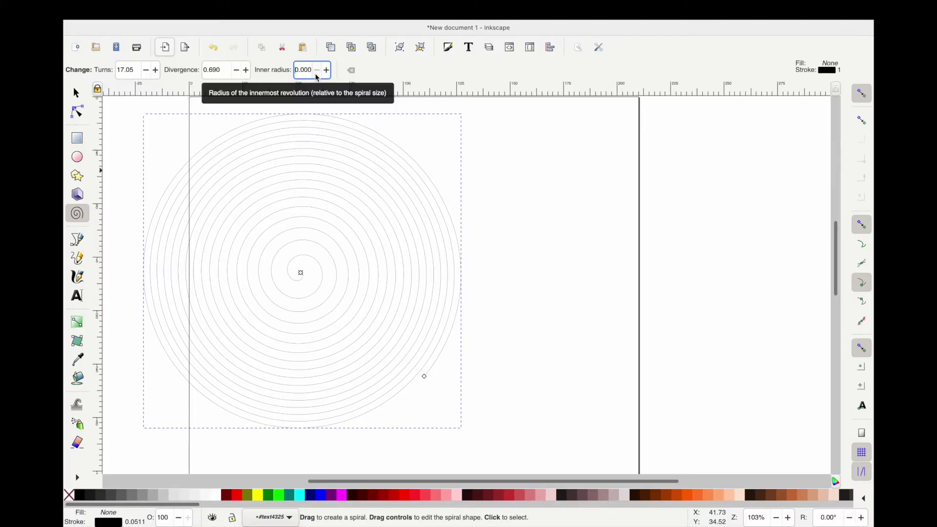
Step: Delete the spiral from the page
{"action": "scroll", "coordinate": [293, 262], "scroll_direction": "down", "scroll_amount": 2}
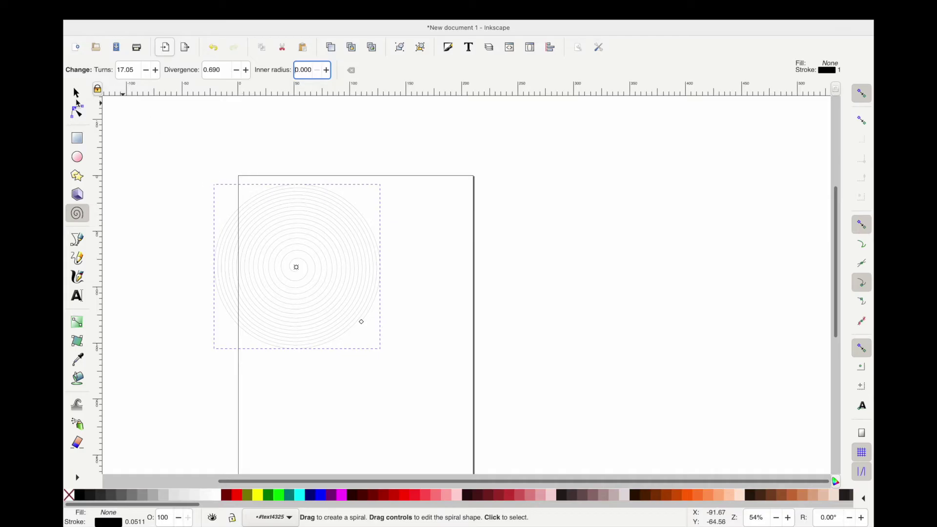
{"action": "left_click", "coordinate": [77, 94]}
{"action": "key", "text": "Delete"}
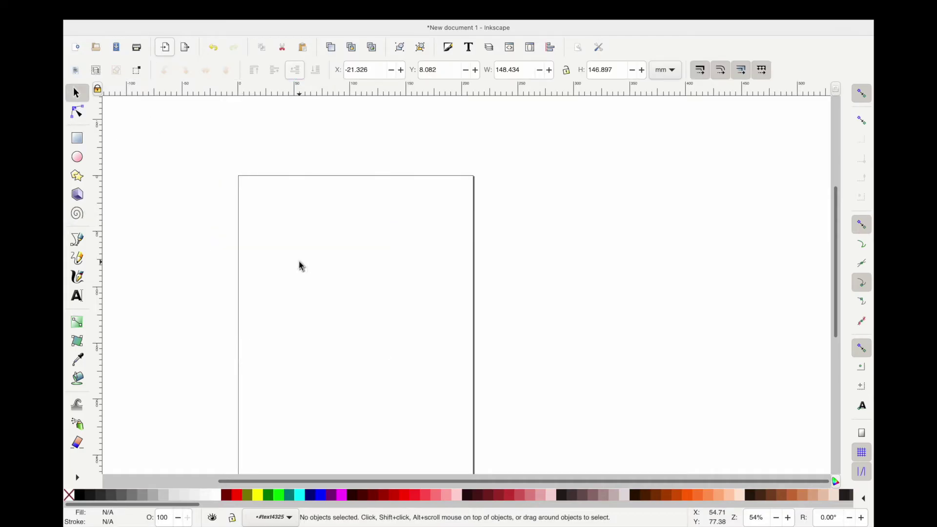
Step: Start a straight-segment Bezier path of four points in the page's upper left area and remove its last three points
{"action": "left_click", "coordinate": [79, 239]}
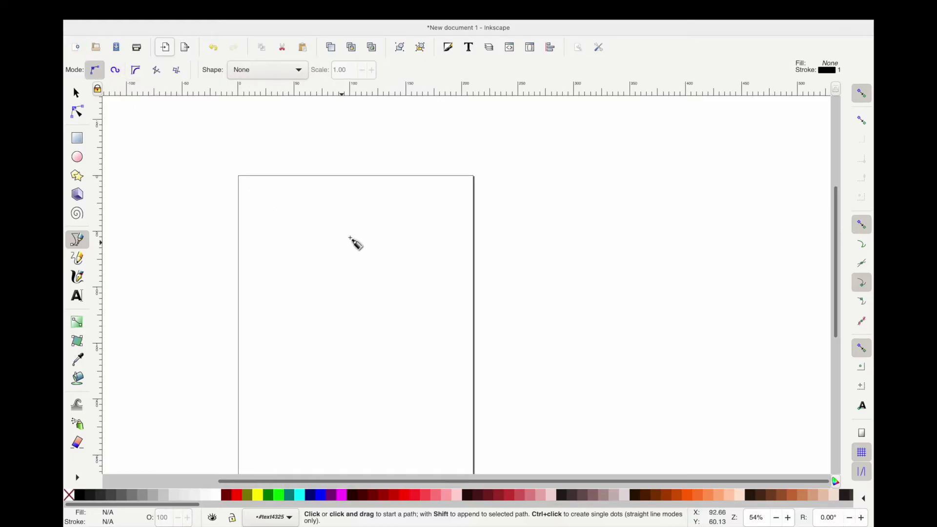
{"action": "left_click", "coordinate": [327, 203]}
{"action": "left_click", "coordinate": [288, 223]}
{"action": "left_click", "coordinate": [289, 264]}
{"action": "left_click", "coordinate": [271, 296]}
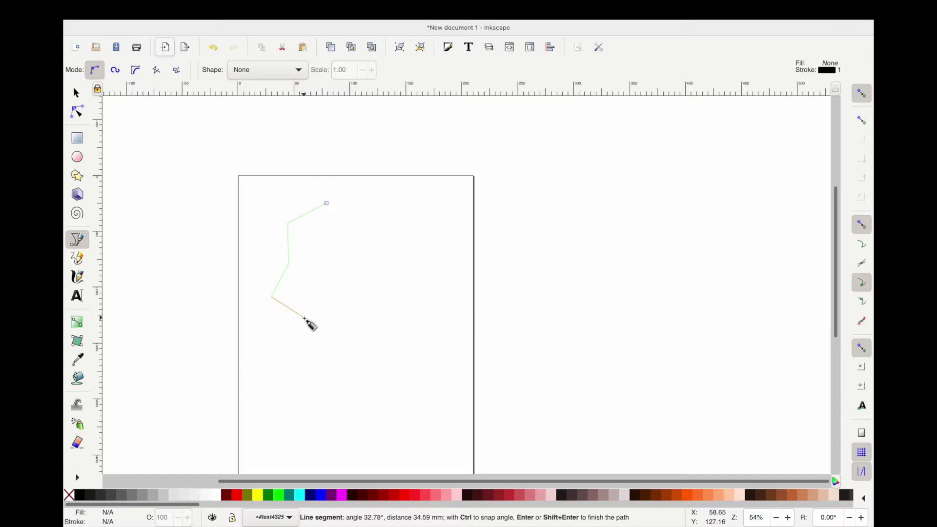
{"action": "key", "text": "BackSpace"}
{"action": "key", "text": "BackSpace"}
{"action": "key", "text": "BackSpace"}
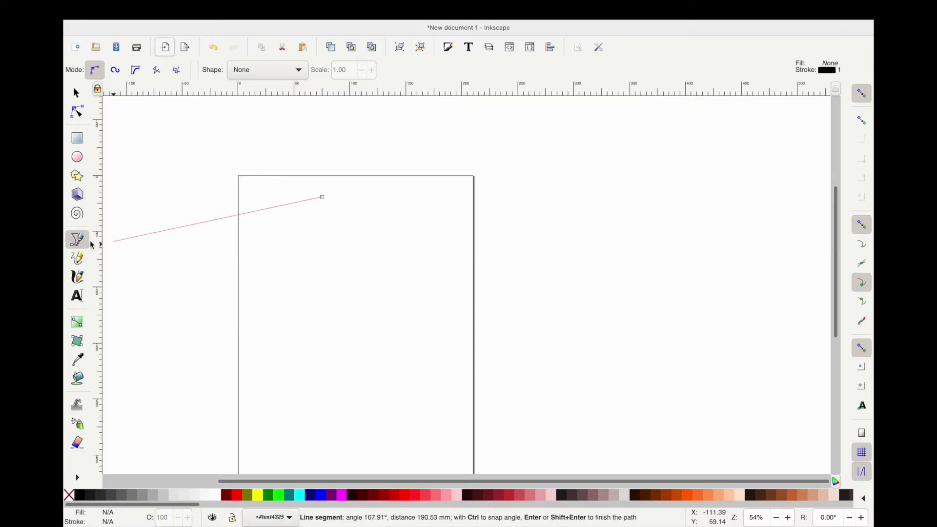
Step: Draw a closed six-sided Bezier path with straight segments in the page's upper left area
{"action": "left_click", "coordinate": [291, 215]}
{"action": "left_click", "coordinate": [266, 259]}
{"action": "left_click", "coordinate": [381, 266]}
{"action": "left_click", "coordinate": [360, 236]}
{"action": "left_click", "coordinate": [322, 197]}
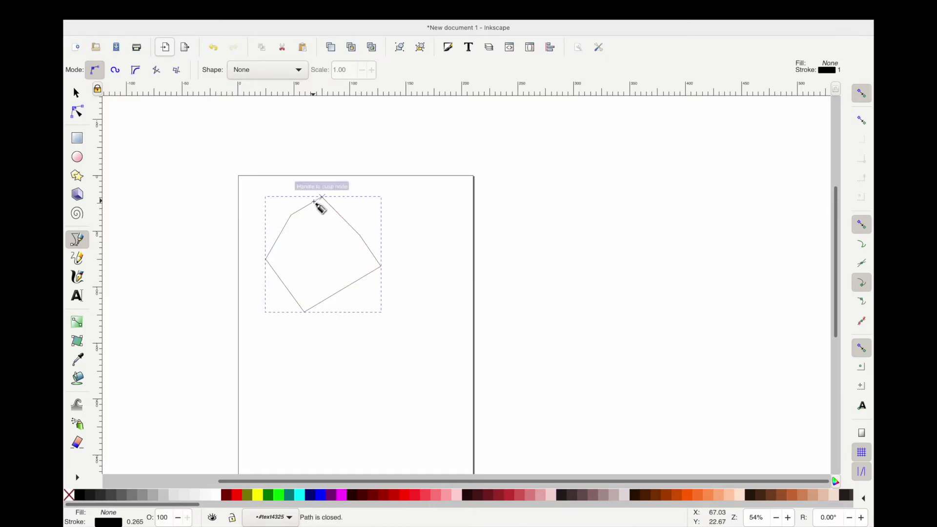
Step: Bend the closed path's three left-hand segments into curves, and undo these edits together with the path itself
{"action": "left_click", "coordinate": [77, 111]}
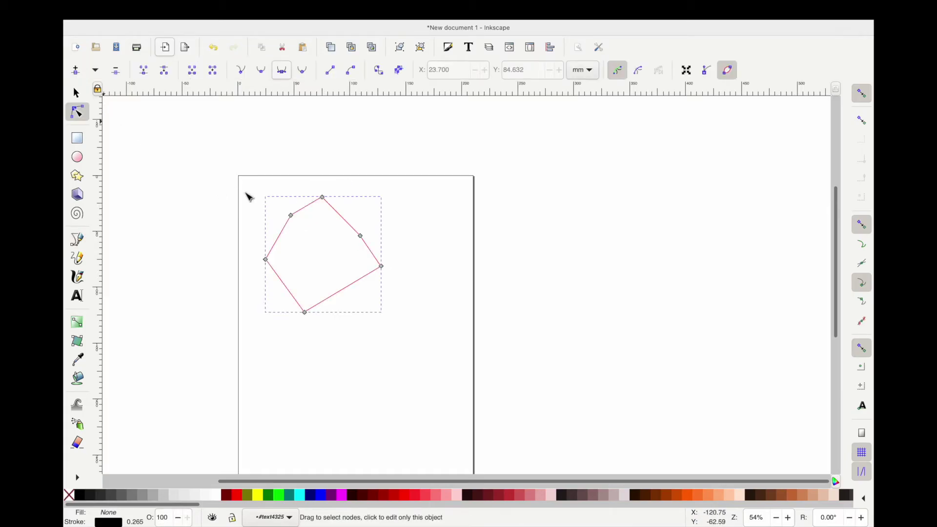
{"action": "left_click_drag", "start_coordinate": [312, 205], "coordinate": [303, 195]}
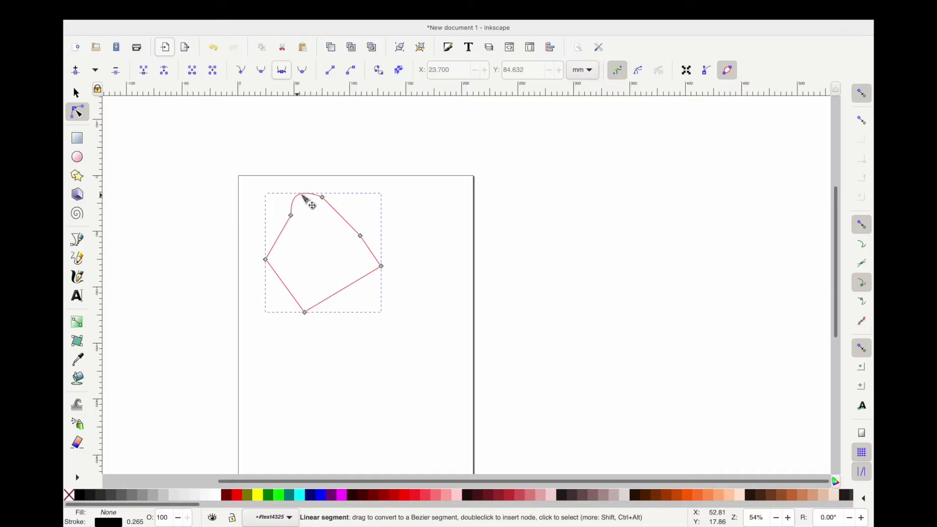
{"action": "left_click_drag", "start_coordinate": [275, 245], "coordinate": [297, 246]}
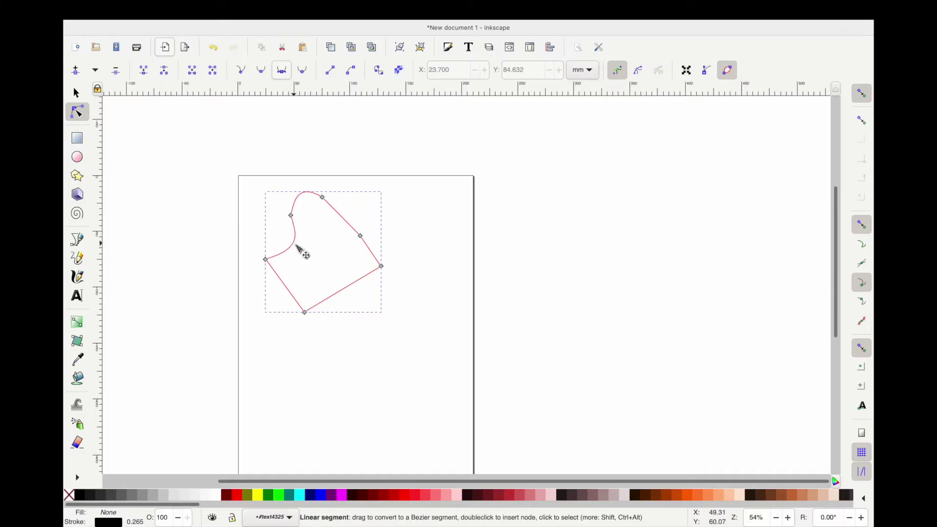
{"action": "mouse_move", "coordinate": [291, 293]}
{"action": "left_mouse_down"}
{"action": "mouse_move", "coordinate": [308, 283]}
{"action": "mouse_move", "coordinate": [299, 288]}
{"action": "left_mouse_up"}
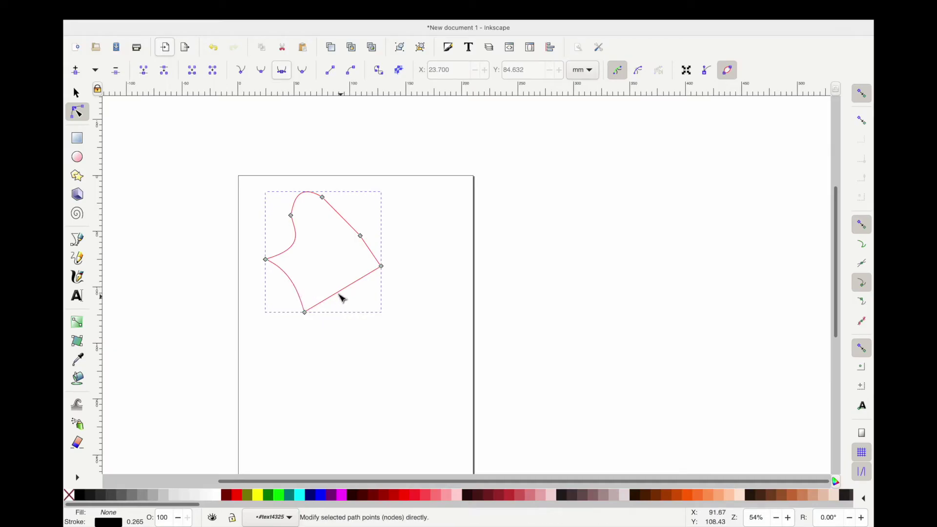
{"action": "key", "text": "ctrl+z"}
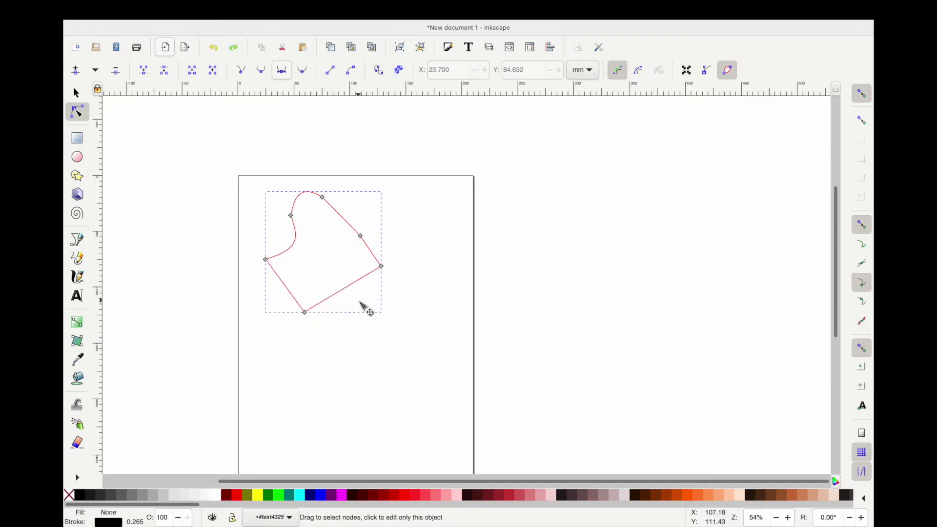
{"action": "key", "text": "ctrl+z"}
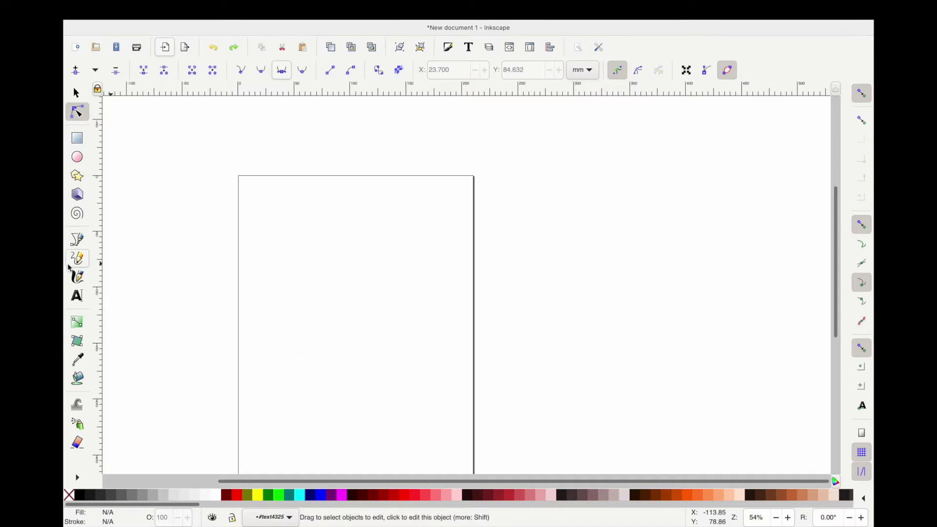
Step: Draw a straight pencil line across the page and extend it with a looping freehand curve, about 176 by 135 mm overall
{"action": "left_click", "coordinate": [77, 257]}
{"action": "left_click_drag", "start_coordinate": [279, 235], "coordinate": [430, 286]}
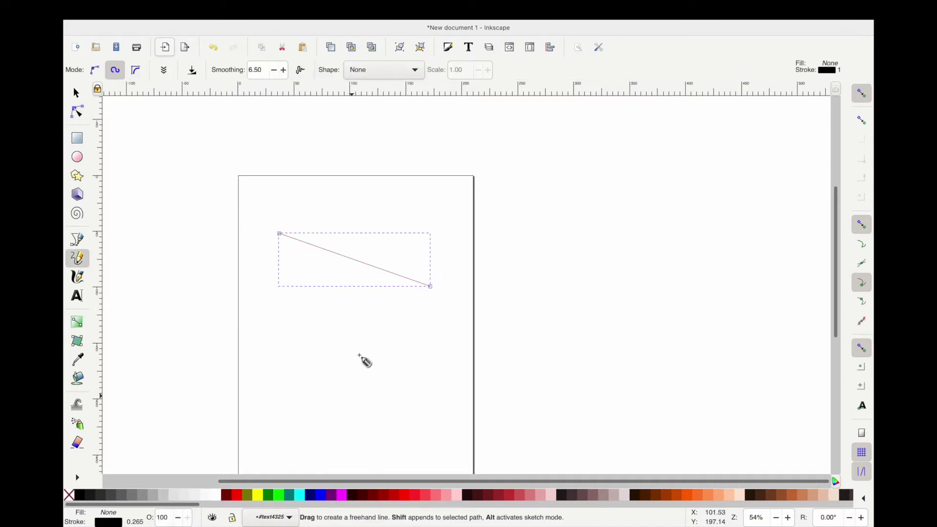
{"action": "mouse_move", "coordinate": [280, 234]}
{"action": "left_mouse_down"}
{"action": "mouse_move", "coordinate": [297, 303]}
{"action": "mouse_move", "coordinate": [347, 253]}
{"action": "mouse_move", "coordinate": [370, 261]}
{"action": "mouse_move", "coordinate": [338, 330]}
{"action": "mouse_move", "coordinate": [359, 338]}
{"action": "mouse_move", "coordinate": [428, 294]}
{"action": "mouse_move", "coordinate": [410, 246]}
{"action": "mouse_move", "coordinate": [308, 240]}
{"action": "mouse_move", "coordinate": [288, 344]}
{"action": "mouse_move", "coordinate": [232, 345]}
{"action": "mouse_move", "coordinate": [243, 300]}
{"action": "left_mouse_up"}
Step: Draw an open zigzag Bezier path about 178 mm wide and 30 mm high along the page's top edge
{"action": "left_click", "coordinate": [77, 239]}
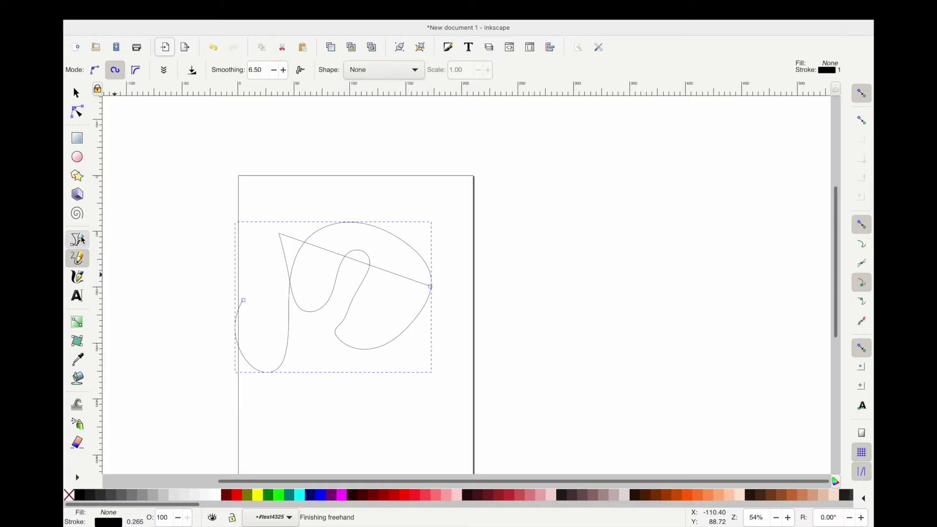
{"action": "left_click", "coordinate": [258, 190]}
{"action": "left_click_drag", "start_coordinate": [361, 184], "coordinate": [315, 179]}
{"action": "left_click", "coordinate": [375, 208]}
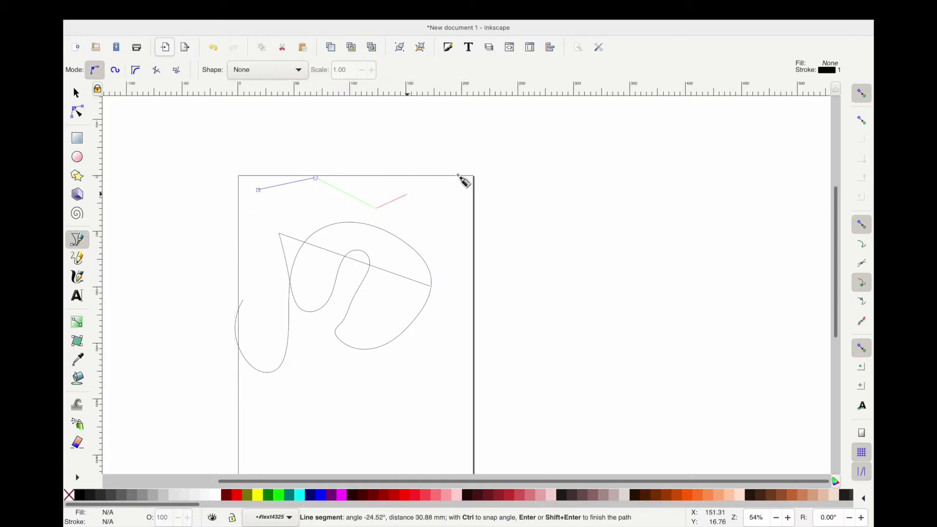
{"action": "left_click", "coordinate": [458, 176]}
Step: Delete the looping freehand curve and the zigzag path
{"action": "key", "text": "s"}
{"action": "left_click", "coordinate": [368, 282]}
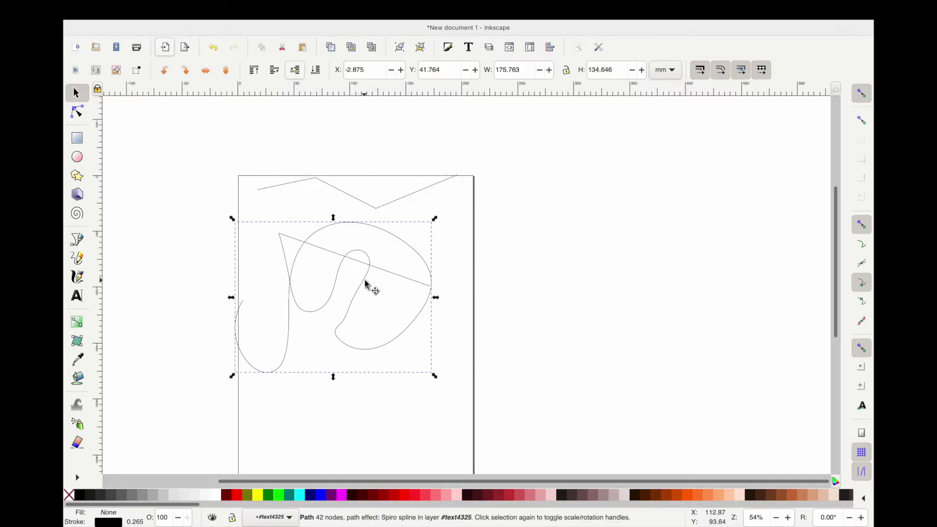
{"action": "key", "text": "Delete"}
{"action": "left_click", "coordinate": [365, 203]}
{"action": "key", "text": "Delete"}
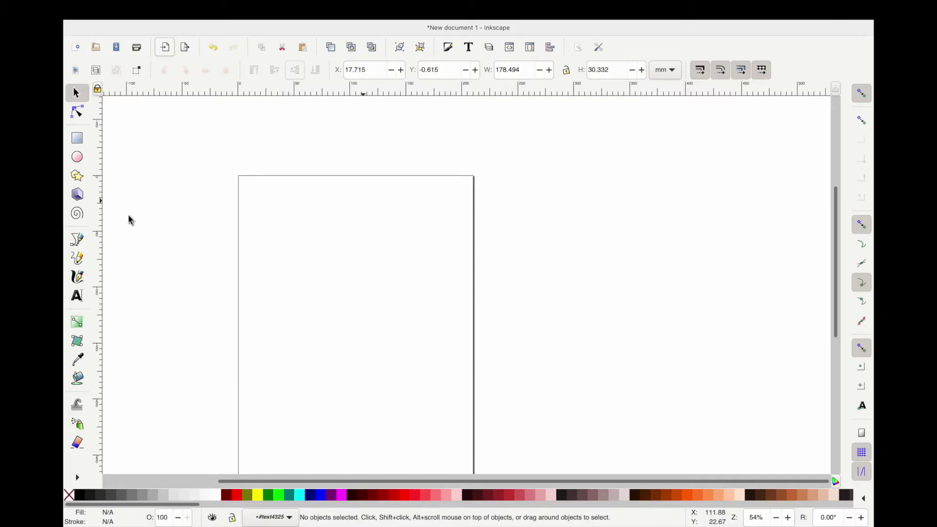
Step: Draw an open, smoothly curving path with the Pen tool in Spiro mode on the page's upper half and delete it
{"action": "left_click", "coordinate": [77, 239]}
{"action": "left_click", "coordinate": [115, 70]}
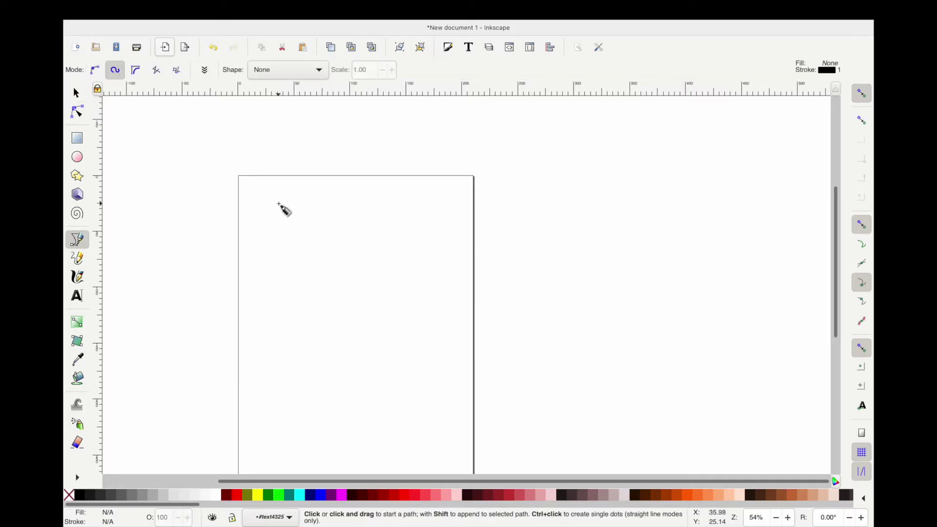
{"action": "left_click", "coordinate": [315, 222]}
{"action": "left_click", "coordinate": [259, 234]}
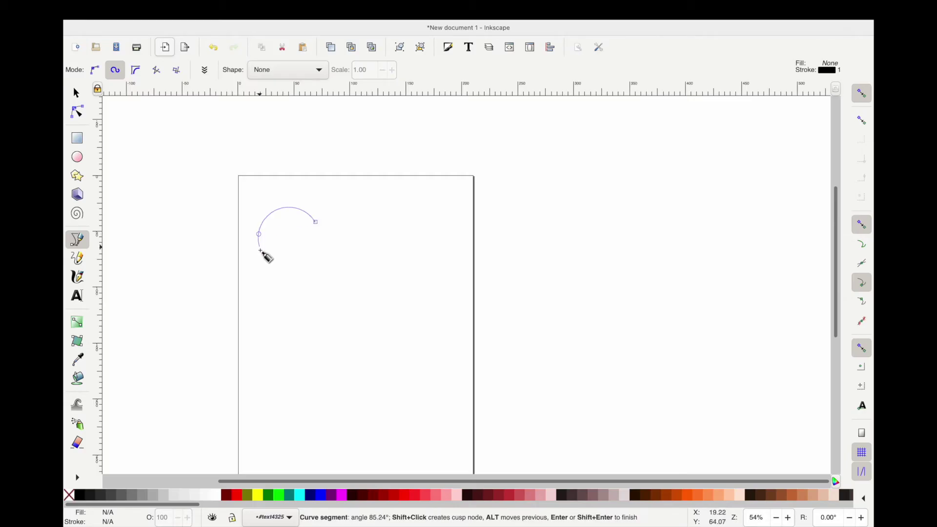
{"action": "left_click", "coordinate": [358, 288]}
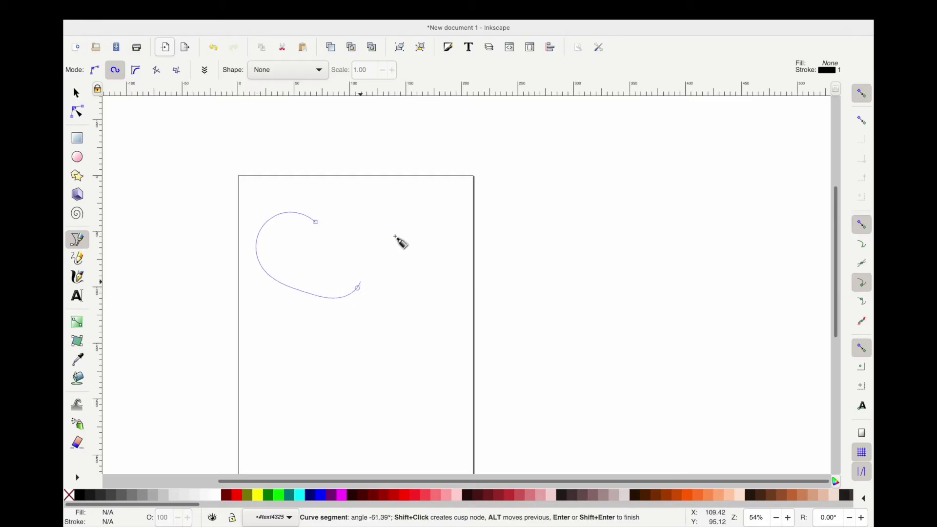
{"action": "left_click", "coordinate": [394, 236]}
{"action": "key", "text": "s"}
{"action": "key", "text": "Delete"}
Step: Draw a closed seven-node path with the Pen tool in BSpline mode, extending past the page's right edge
{"action": "key", "text": "b"}
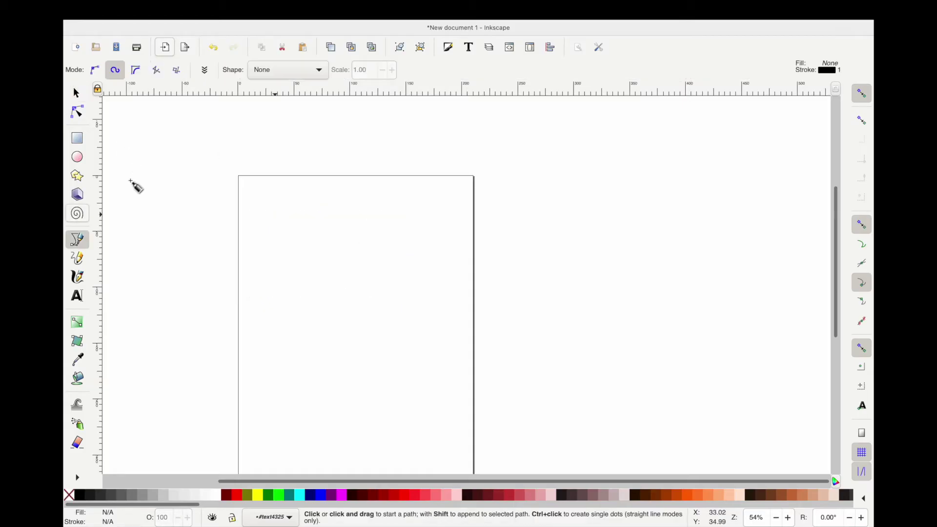
{"action": "left_click", "coordinate": [136, 70]}
{"action": "left_click", "coordinate": [417, 215]}
{"action": "left_click", "coordinate": [285, 222]}
{"action": "left_click", "coordinate": [281, 310]}
{"action": "left_click", "coordinate": [410, 364]}
{"action": "left_click", "coordinate": [456, 290]}
{"action": "left_click", "coordinate": [386, 245]}
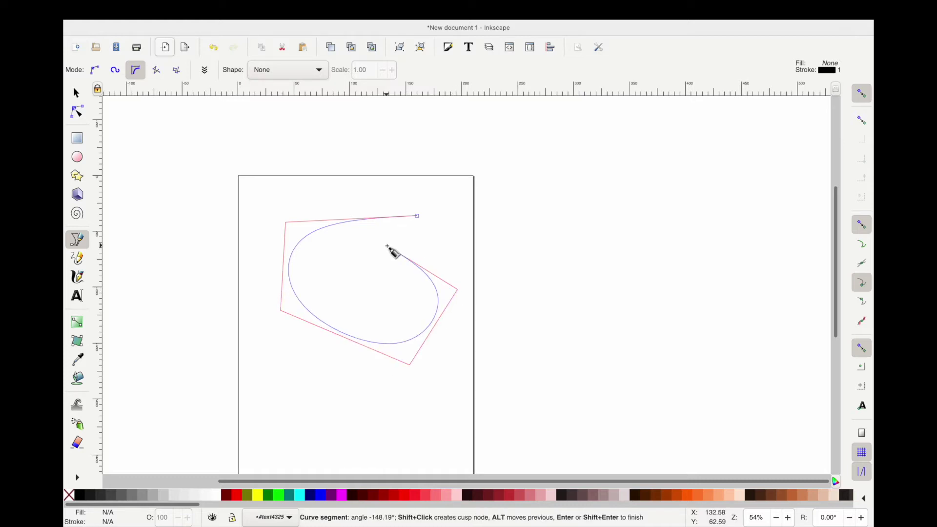
{"action": "left_click", "coordinate": [493, 209]}
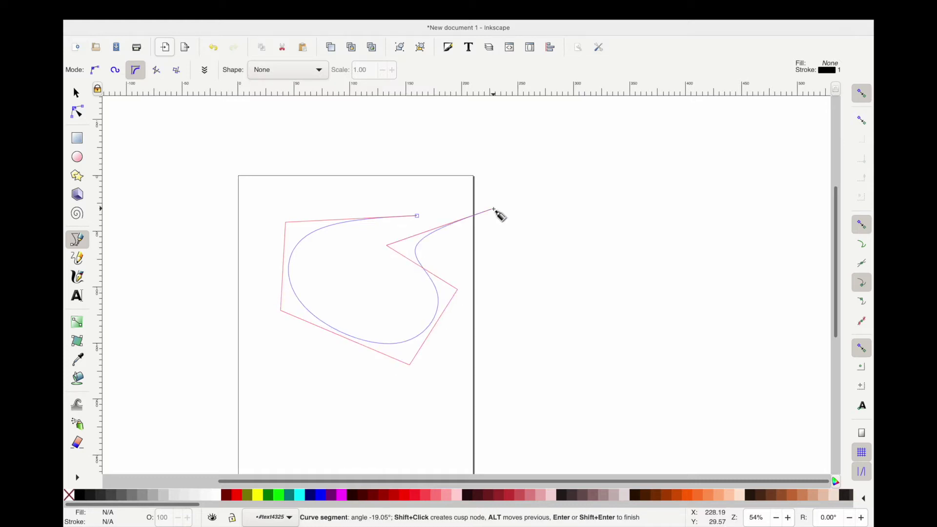
{"action": "left_click", "coordinate": [417, 216]}
Step: Reshape the BSpline path by pulling its right-hand segment down and outward, and delete the path
{"action": "key", "text": "n"}
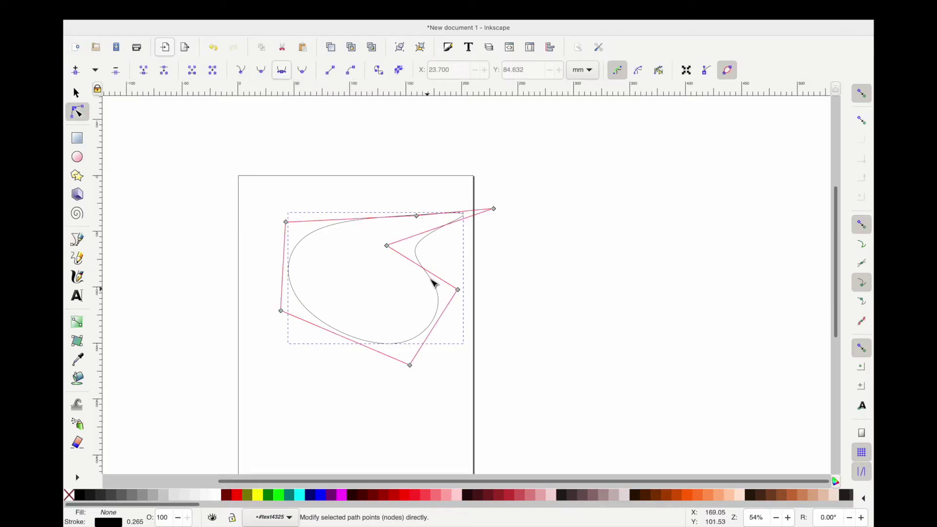
{"action": "left_click_drag", "start_coordinate": [429, 278], "coordinate": [443, 293]}
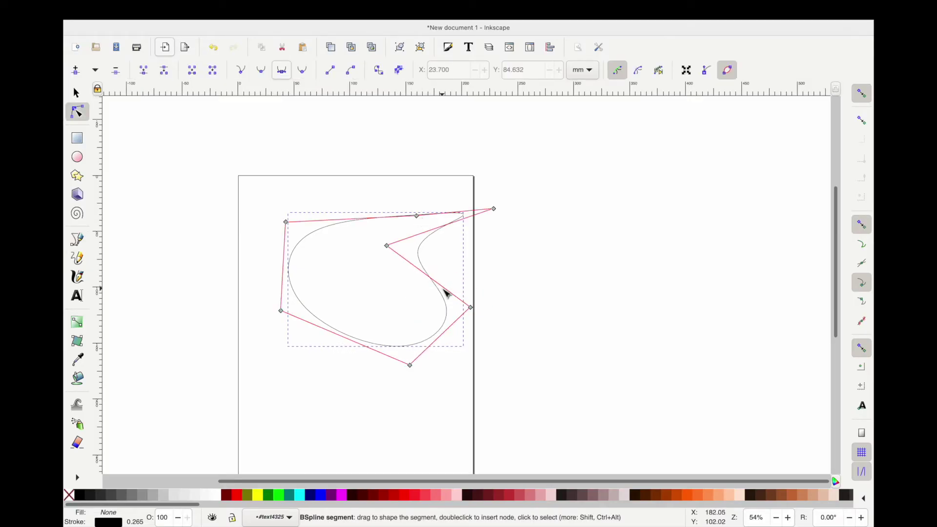
{"action": "key", "text": "s"}
{"action": "key", "text": "Delete"}
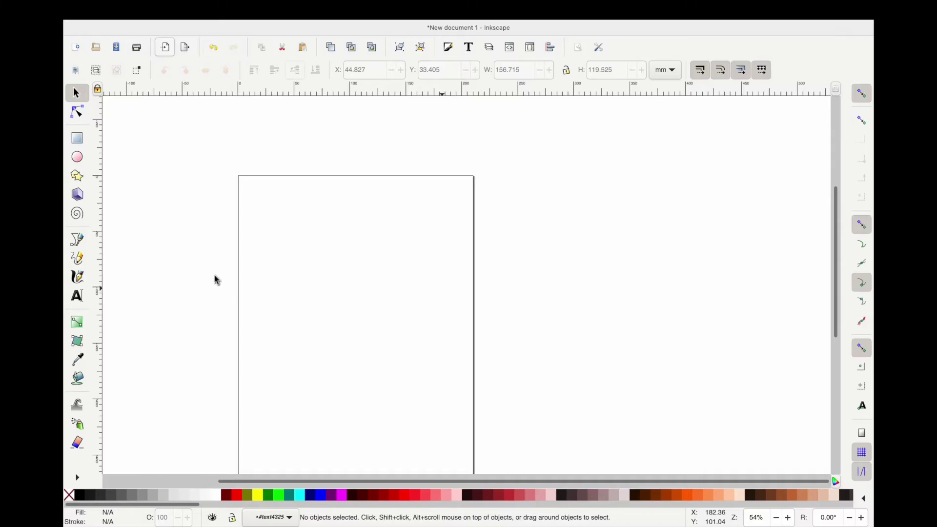
Step: Draw a closed six-node path with the Pen tool in straight-line mode, reaching slightly above the page's top edge
{"action": "left_click", "coordinate": [76, 239]}
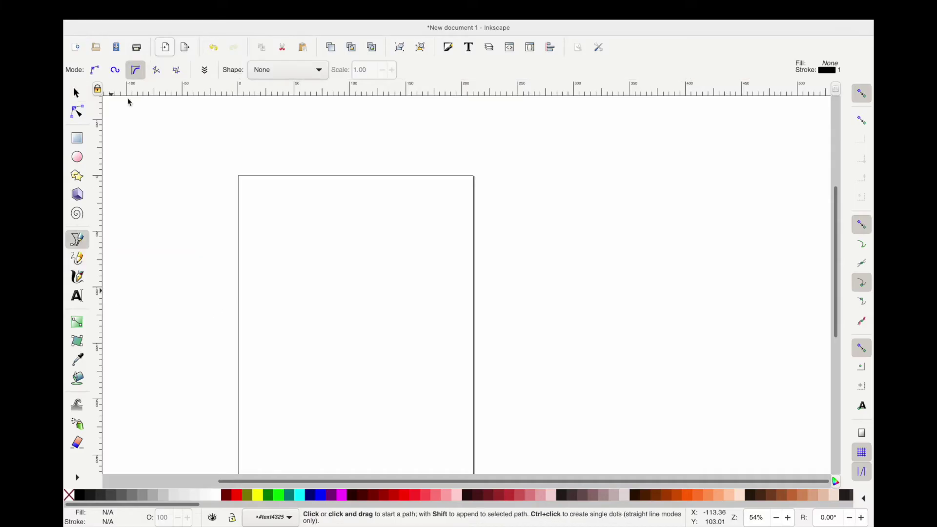
{"action": "left_click", "coordinate": [157, 73]}
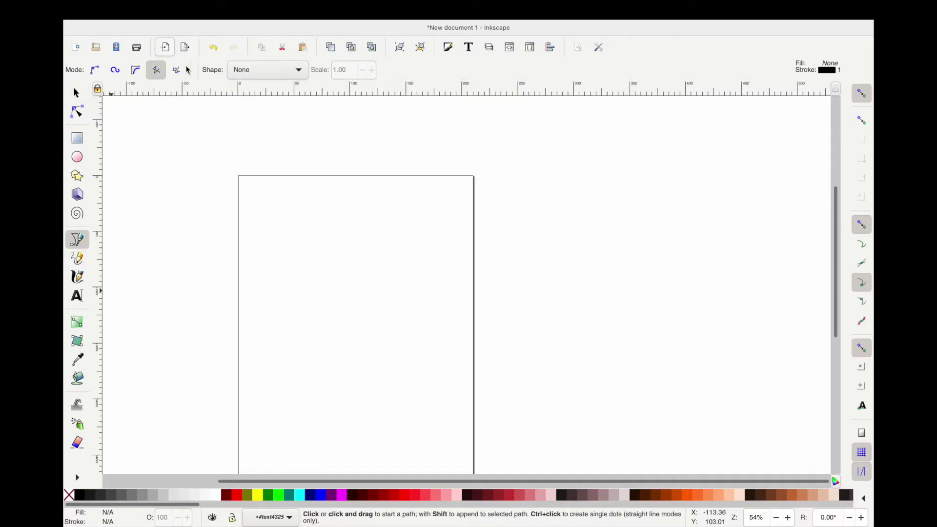
{"action": "left_click", "coordinate": [278, 215]}
{"action": "left_click", "coordinate": [405, 206]}
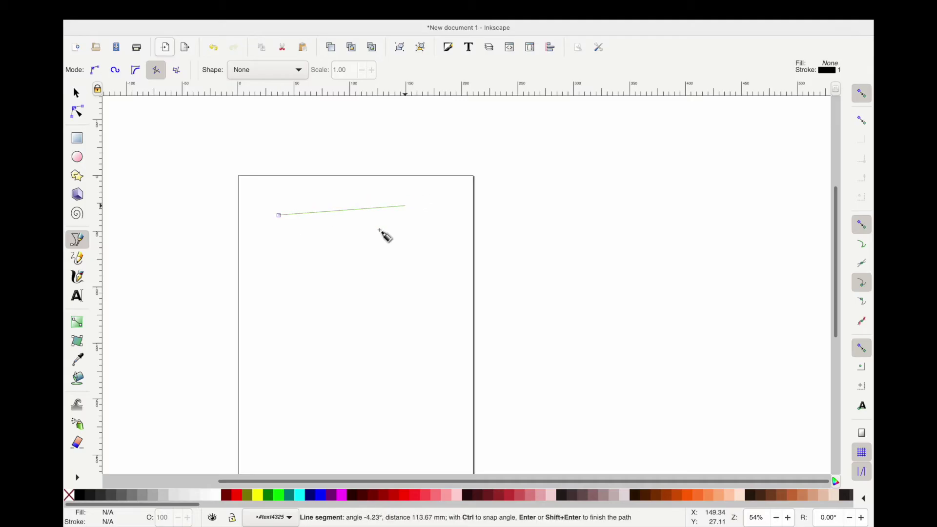
{"action": "left_click", "coordinate": [268, 324]}
{"action": "left_click", "coordinate": [396, 314]}
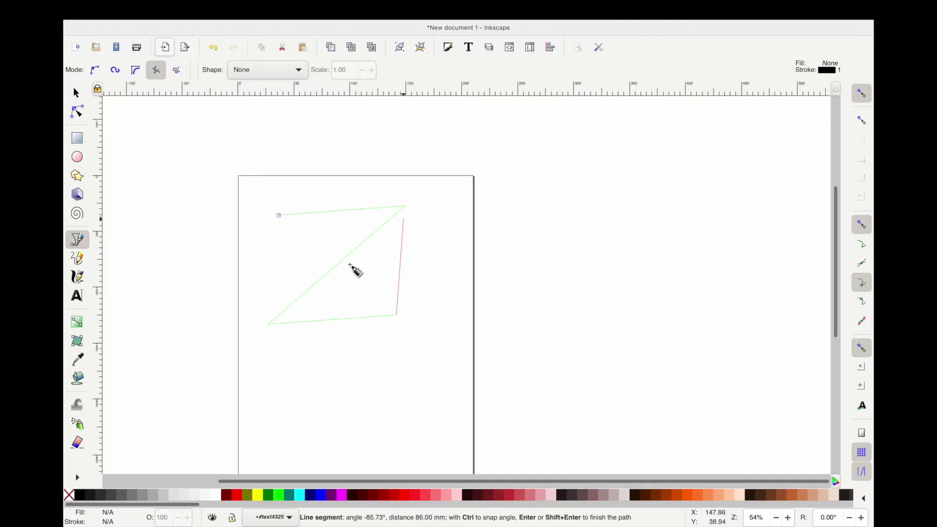
{"action": "left_click", "coordinate": [453, 197]}
{"action": "left_click", "coordinate": [402, 161]}
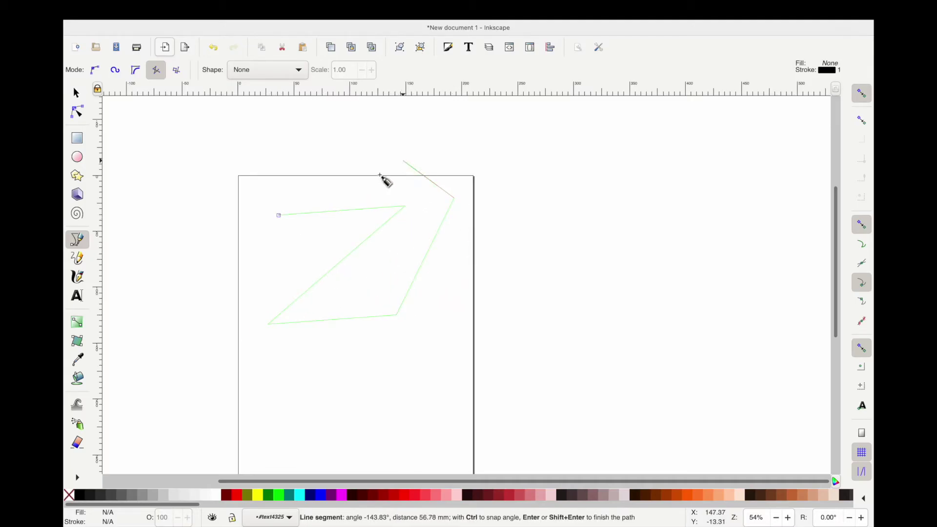
{"action": "left_click", "coordinate": [278, 215]}
Step: Bend the straight-line path's uppermost long segment upward into a curve and delete the path
{"action": "key", "text": "n"}
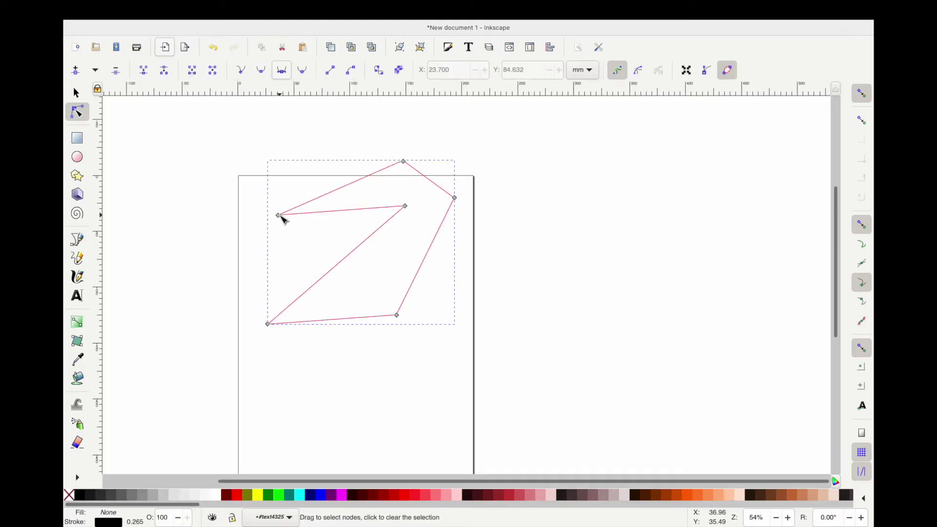
{"action": "left_click_drag", "start_coordinate": [359, 181], "coordinate": [349, 161]}
{"action": "key", "text": "s"}
{"action": "key", "text": "Delete"}
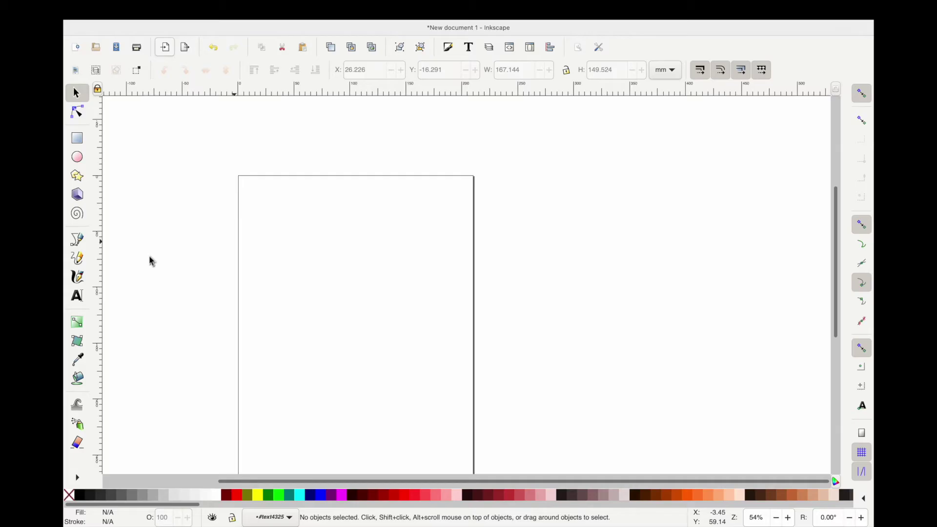
Step: Draw an eight-node path with the Pen tool in paraxial mode, reaching beyond the page's upper-right corner, and delete it
{"action": "left_click", "coordinate": [83, 237]}
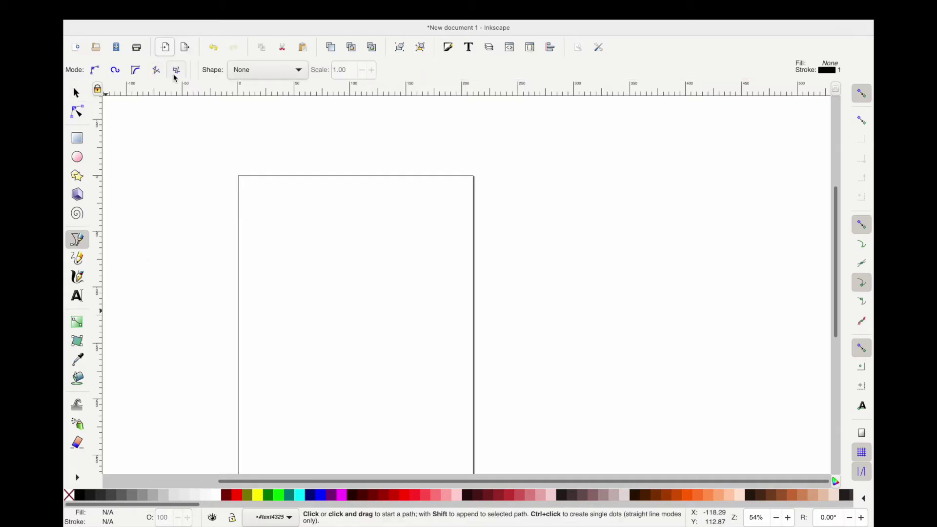
{"action": "left_click", "coordinate": [445, 230]}
{"action": "left_click", "coordinate": [272, 209]}
{"action": "left_click", "coordinate": [255, 343]}
{"action": "left_click", "coordinate": [437, 311]}
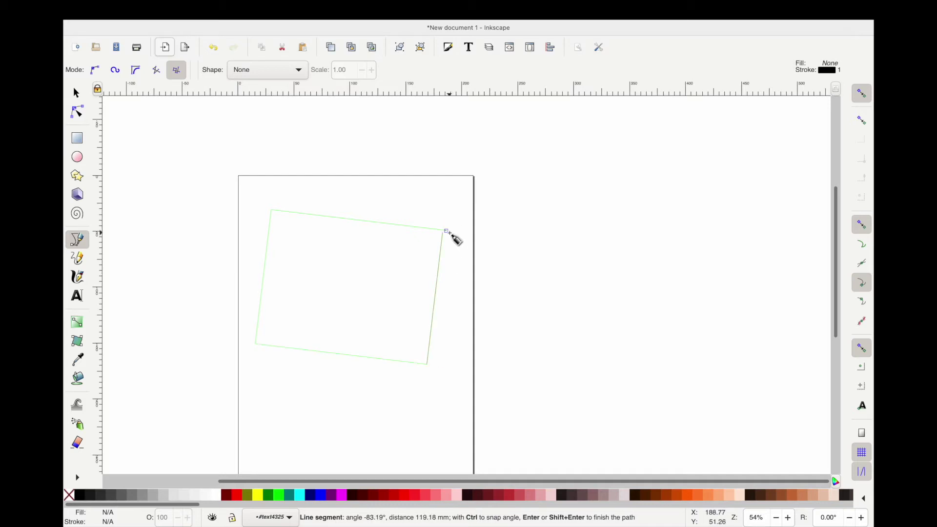
{"action": "left_click", "coordinate": [446, 230]}
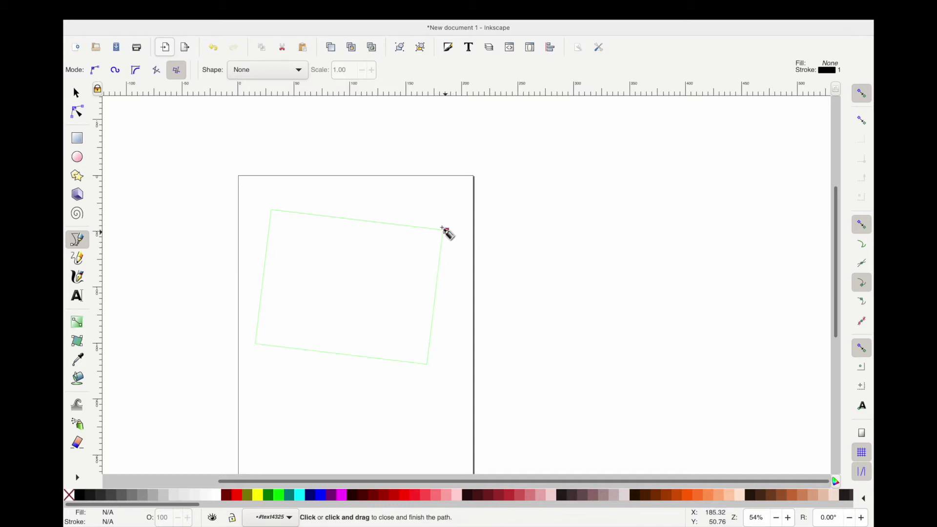
{"action": "left_click", "coordinate": [549, 136]}
{"action": "key", "text": "Return"}
{"action": "key", "text": "s"}
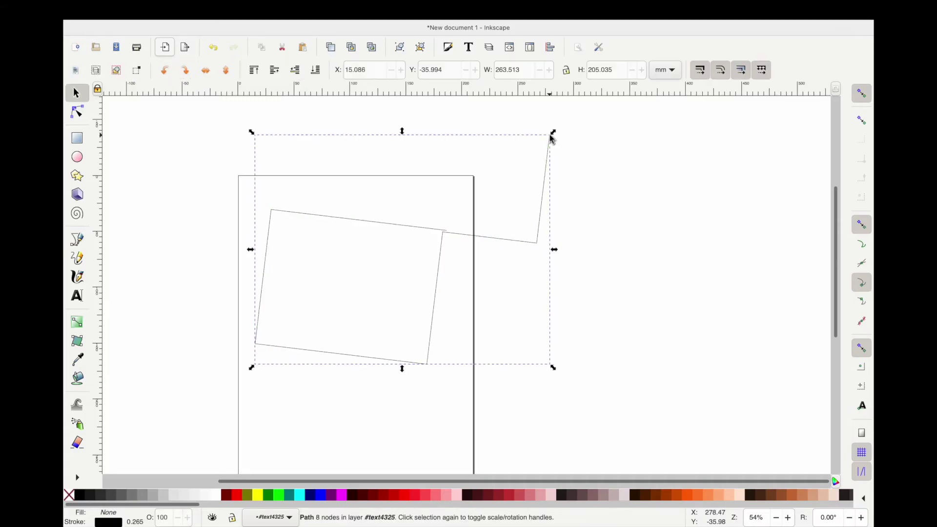
{"action": "key", "text": "Delete"}
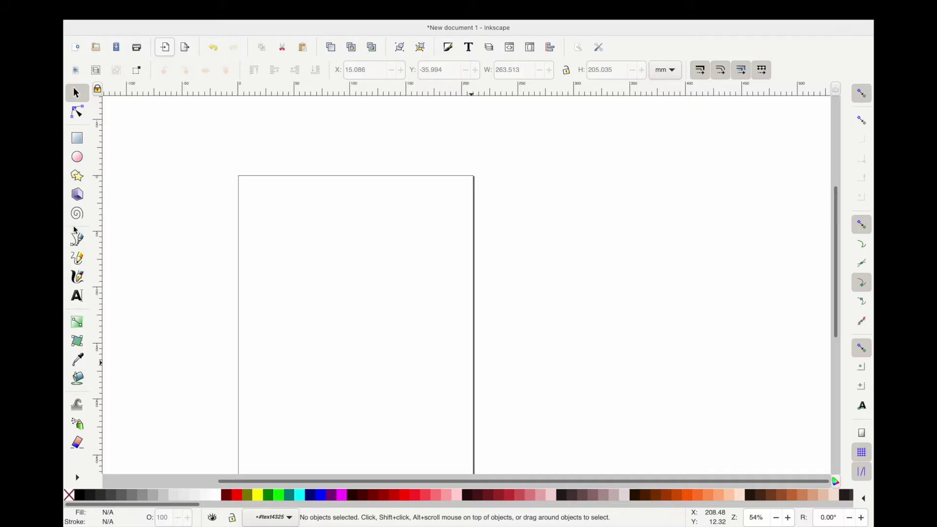
Step: Draw an open five-node stair-shaped paraxial path with the Pen tool, descending across the page and past its right edge
{"action": "left_click", "coordinate": [78, 244]}
{"action": "left_click", "coordinate": [257, 218]}
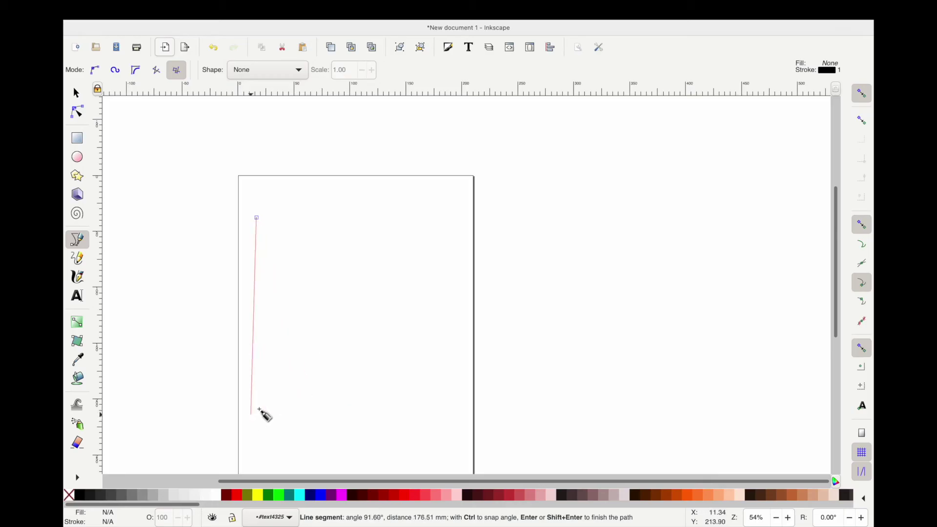
{"action": "left_click", "coordinate": [255, 319]}
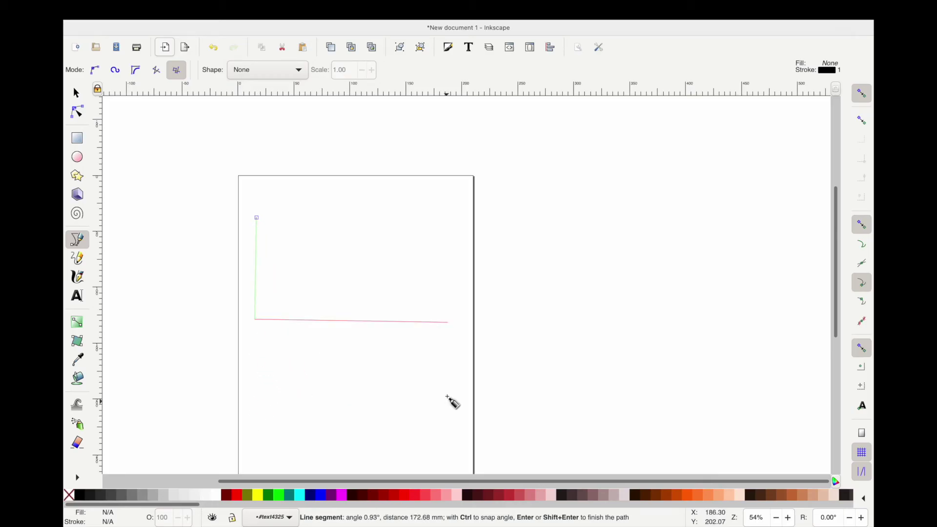
{"action": "left_click", "coordinate": [462, 407]}
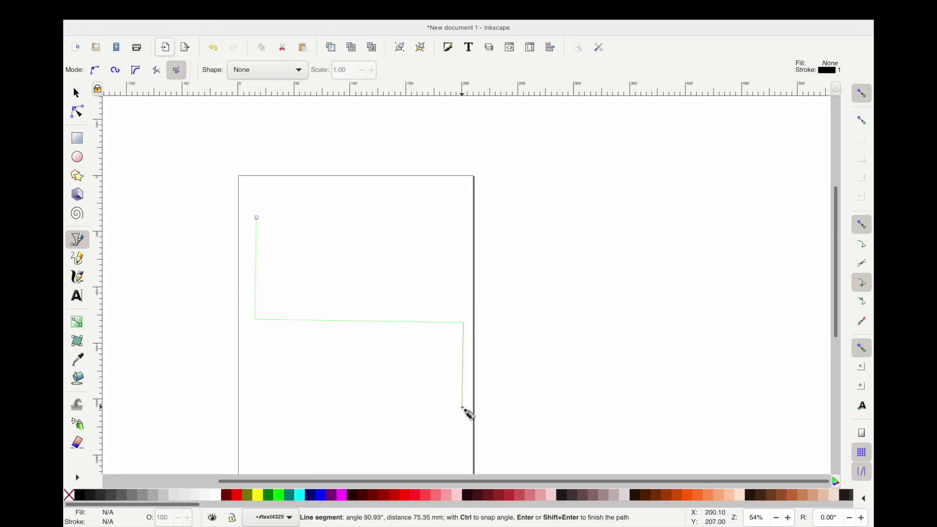
{"action": "key", "text": "Return"}
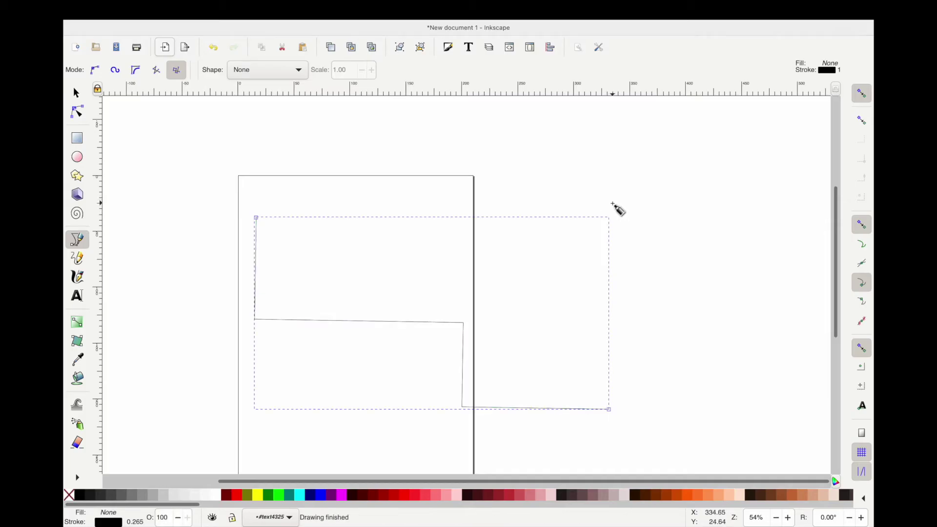
Step: Draw a second open five-node paraxial path above the first, from beyond the page's right edge back onto the page
{"action": "left_click", "coordinate": [612, 204]}
{"action": "left_click", "coordinate": [608, 186]}
{"action": "left_click", "coordinate": [438, 195]}
{"action": "left_click", "coordinate": [381, 272]}
{"action": "left_click", "coordinate": [328, 189]}
{"action": "key", "text": "Return"}
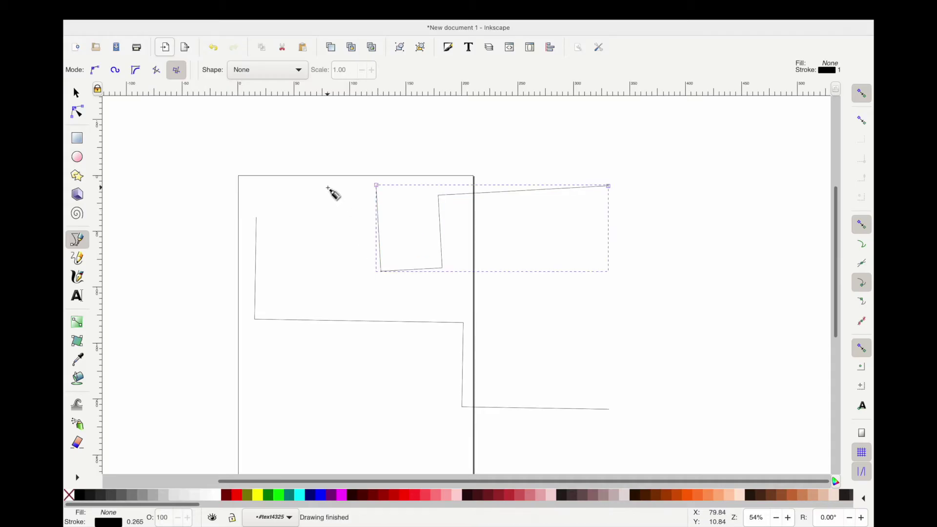
Step: Delete both open paraxial paths from the canvas
{"action": "key", "text": "s"}
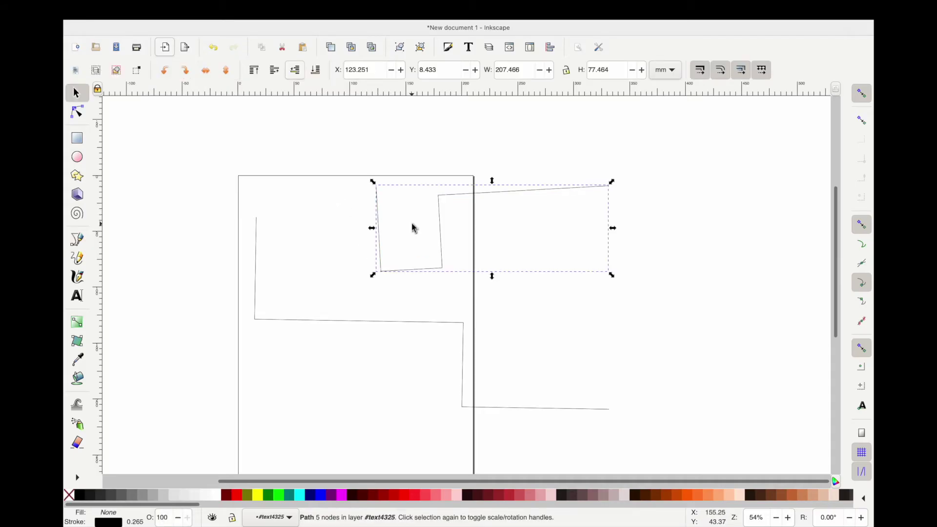
{"action": "key", "text": "Delete"}
{"action": "left_click", "coordinate": [366, 325]}
{"action": "key", "text": "Delete"}
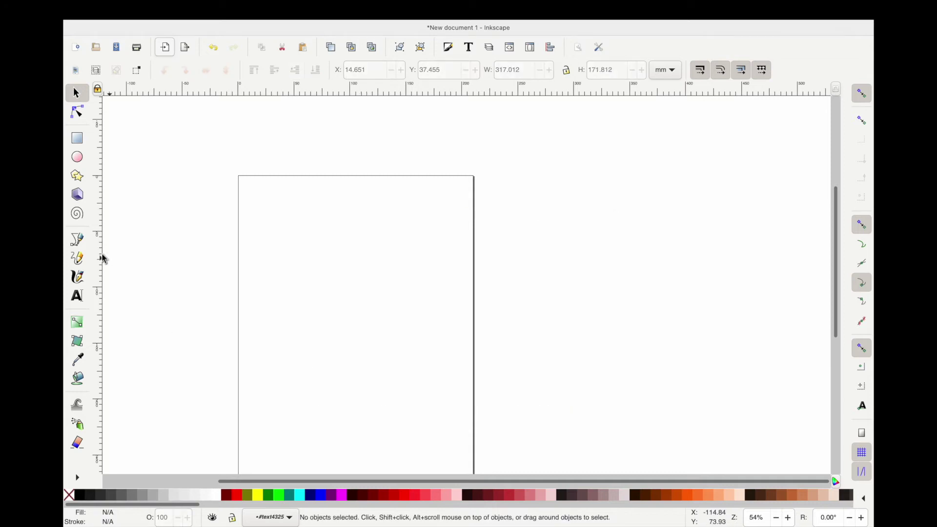
Step: Draw an S-shaped stroke on the page and a looping stroke over the page's top edge with the Calligraphy tool's Dip pen
{"action": "left_click", "coordinate": [78, 278]}
{"action": "mouse_move", "coordinate": [367, 218]}
{"action": "left_mouse_down"}
{"action": "mouse_move", "coordinate": [274, 259]}
{"action": "mouse_move", "coordinate": [418, 267]}
{"action": "mouse_move", "coordinate": [364, 315]}
{"action": "mouse_move", "coordinate": [313, 327]}
{"action": "mouse_move", "coordinate": [309, 361]}
{"action": "left_mouse_up"}
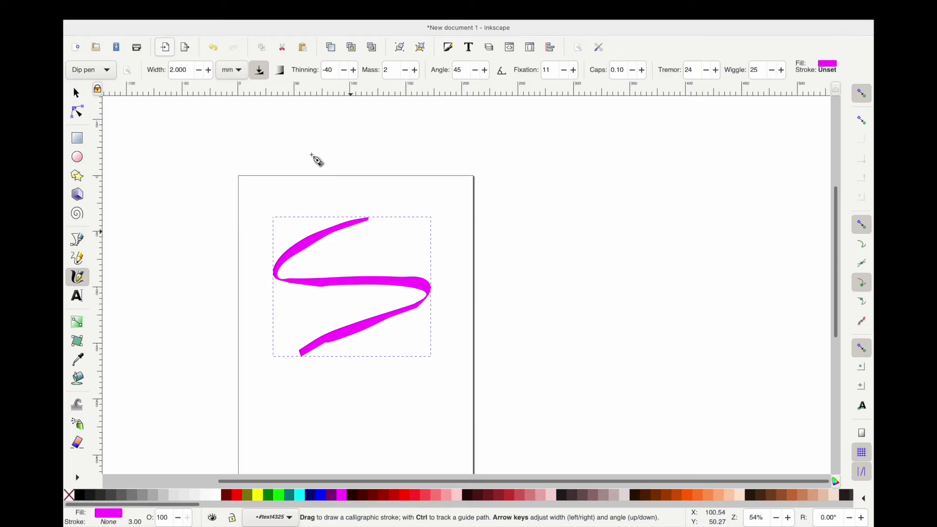
{"action": "mouse_move", "coordinate": [309, 157]}
{"action": "left_mouse_down"}
{"action": "mouse_move", "coordinate": [315, 212]}
{"action": "mouse_move", "coordinate": [359, 141]}
{"action": "mouse_move", "coordinate": [337, 145]}
{"action": "mouse_move", "coordinate": [346, 187]}
{"action": "mouse_move", "coordinate": [370, 198]}
{"action": "mouse_move", "coordinate": [403, 176]}
{"action": "mouse_move", "coordinate": [394, 145]}
{"action": "mouse_move", "coordinate": [373, 171]}
{"action": "mouse_move", "coordinate": [400, 244]}
{"action": "mouse_move", "coordinate": [367, 279]}
{"action": "mouse_move", "coordinate": [358, 257]}
{"action": "mouse_move", "coordinate": [394, 222]}
{"action": "left_mouse_up"}
Step: Delete the looping calligraphy stroke and the S-shaped one
{"action": "key", "text": "s"}
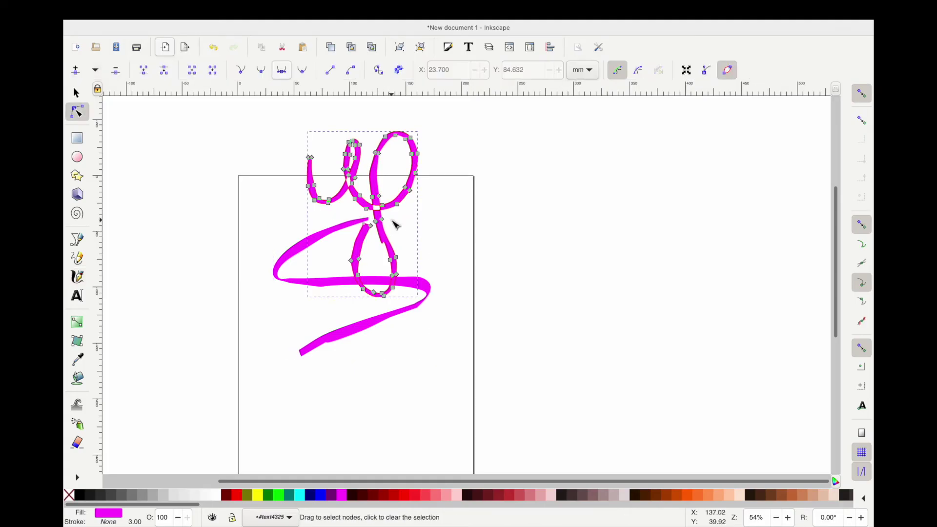
{"action": "key", "text": "Delete"}
{"action": "key", "text": "Delete"}
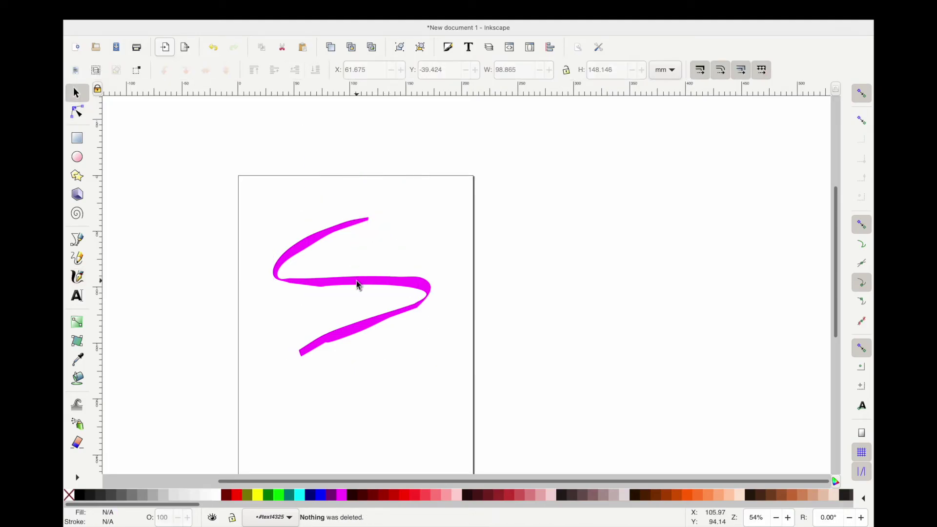
{"action": "left_click", "coordinate": [298, 283]}
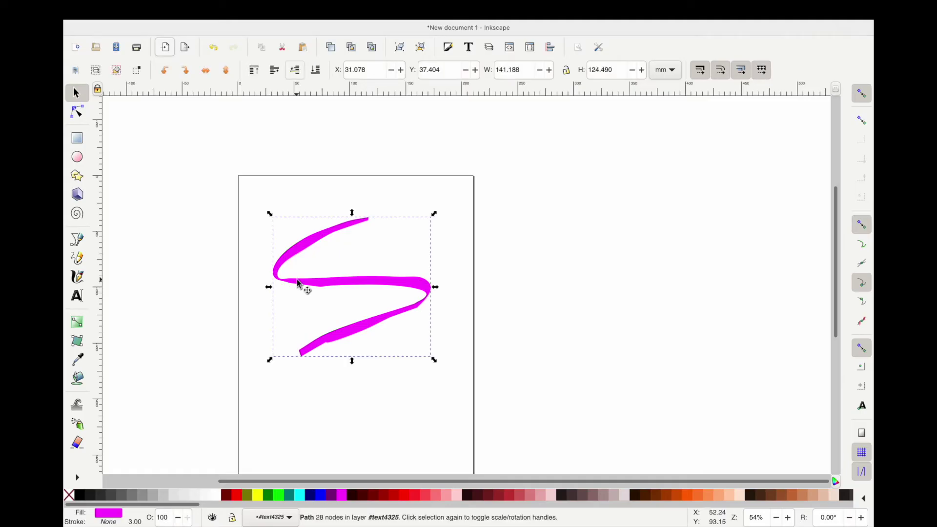
{"action": "key", "text": "Delete"}
Step: Add the text "HELLO" near the page's upper-left corner with the Text tool
{"action": "left_click", "coordinate": [77, 295]}
{"action": "left_click", "coordinate": [249, 246]}
{"action": "type", "text": "J"}
{"action": "key", "text": "BackSpace"}
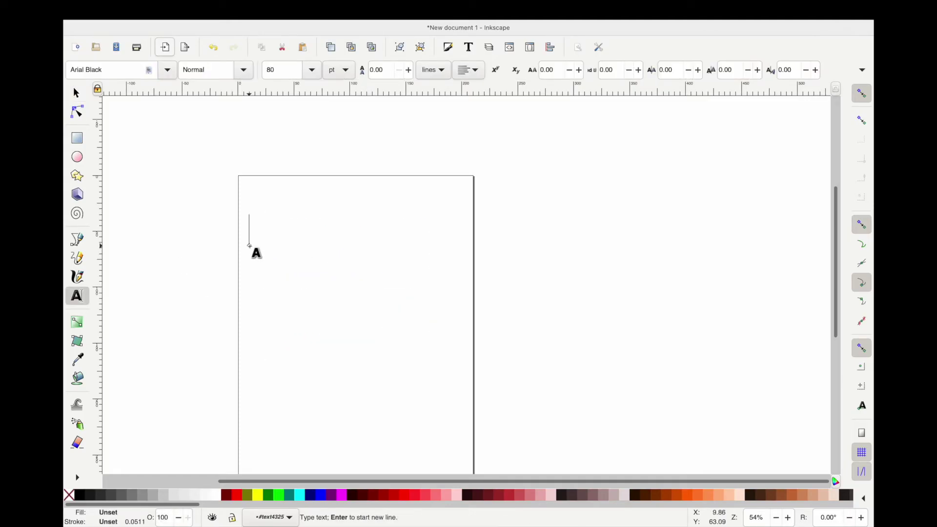
{"action": "type", "text": "G"}
{"action": "key", "text": "BackSpace"}
{"action": "type", "text": "HELLO"}
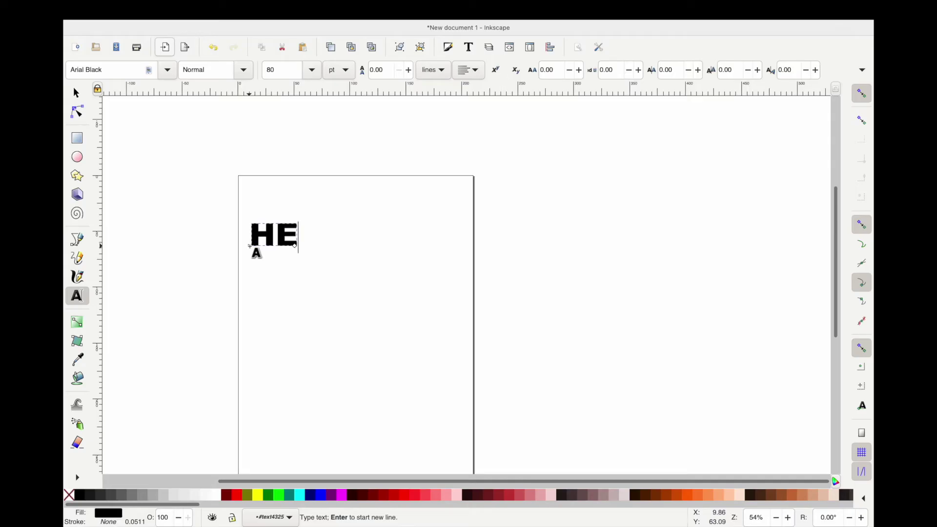
Step: Change the font of the HELLO text to Retro Groovy
{"action": "double_click", "coordinate": [112, 70]}
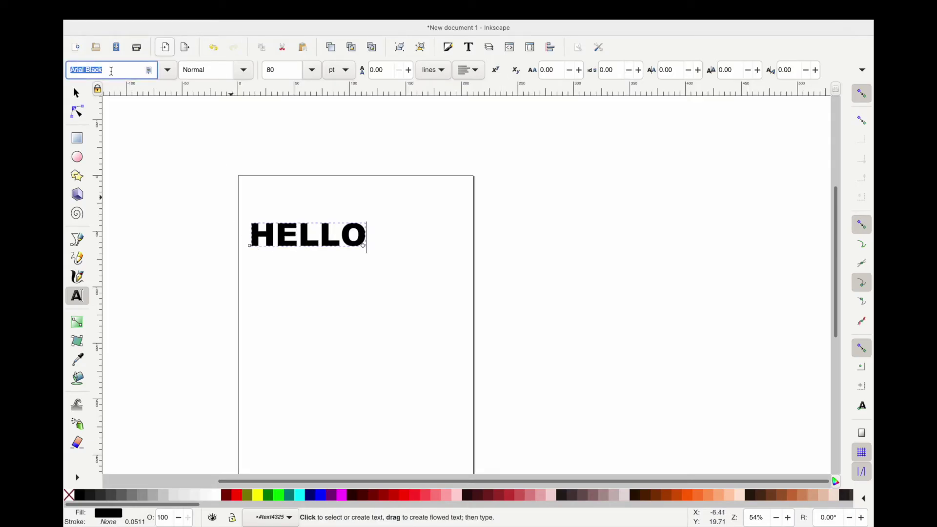
{"action": "type", "text": "Retro"}
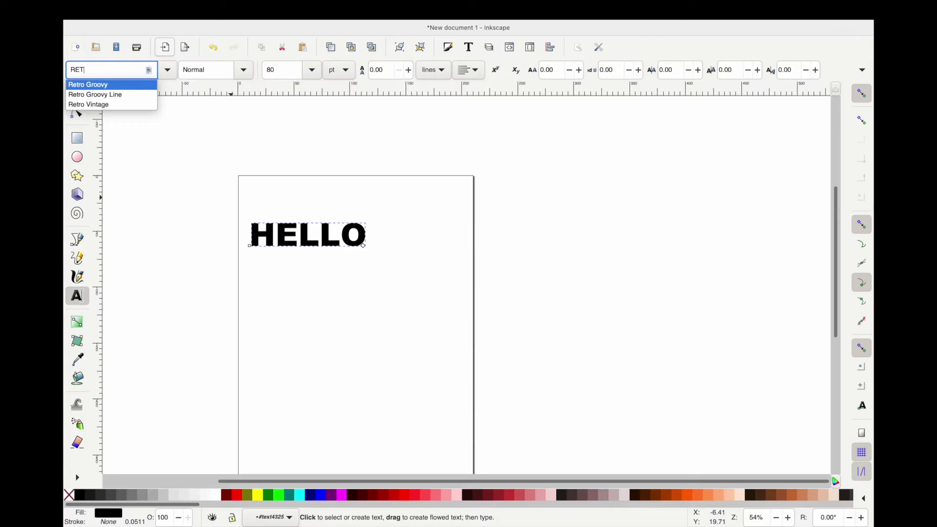
{"action": "left_click", "coordinate": [98, 85]}
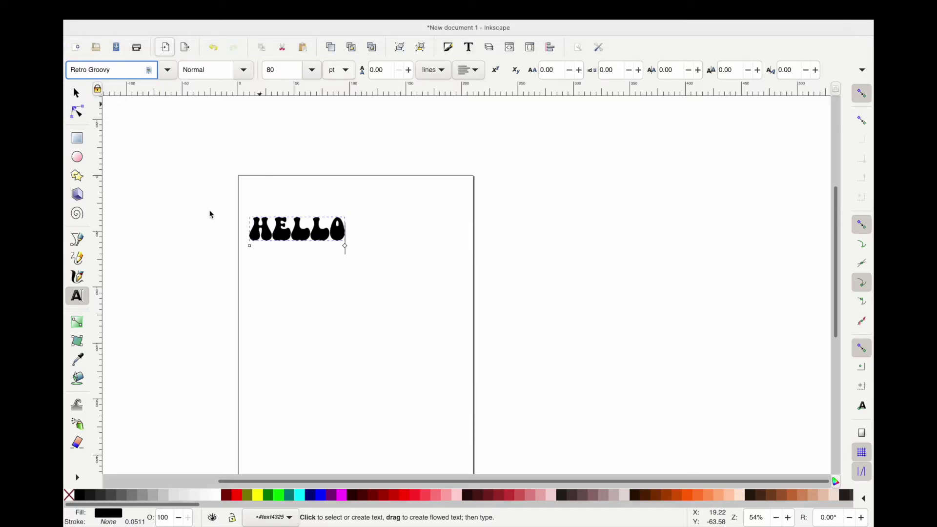
Step: Enlarge the HELLO text to about 170 mm wide by 42 mm high, and delete it
{"action": "key", "text": "F1"}
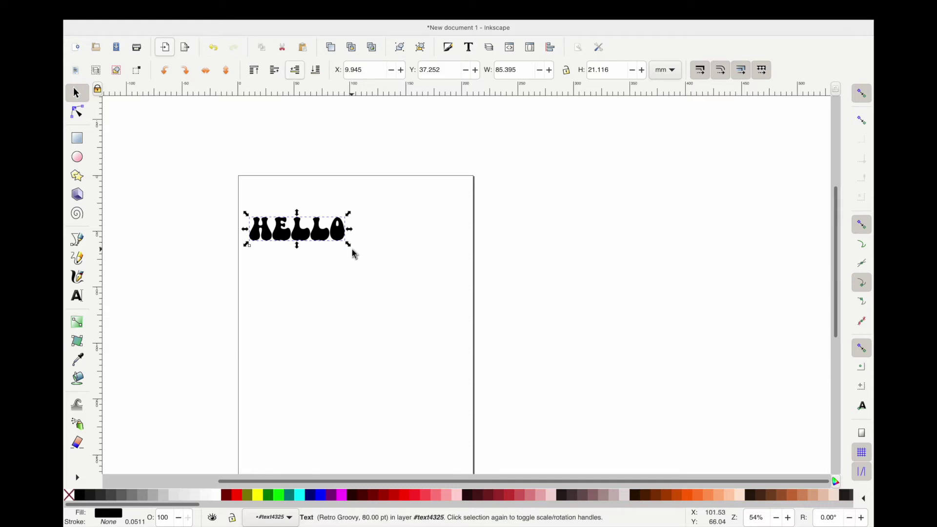
{"action": "left_click_drag", "start_coordinate": [350, 247], "coordinate": [442, 321]}
{"action": "key", "text": "Delete"}
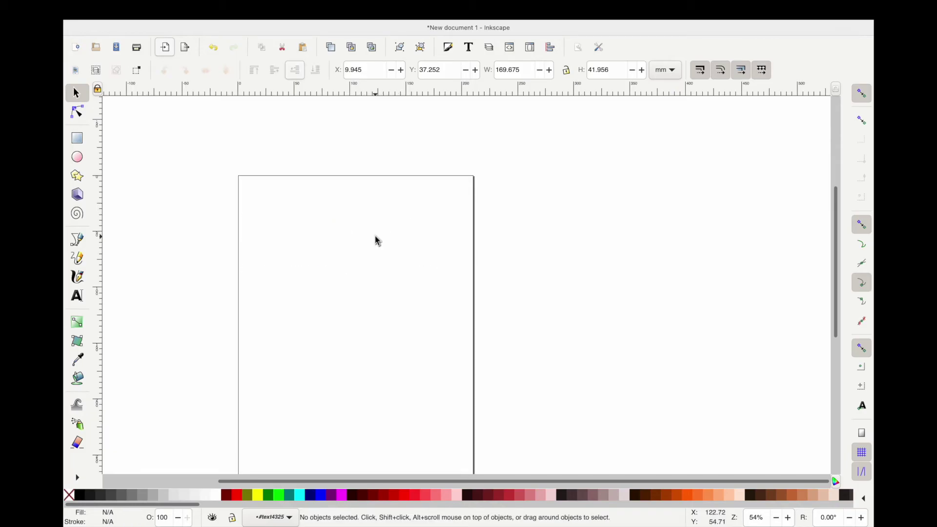
Step: Review the Gradient and Mesh tool options and the list of additional drawing tools
{"action": "left_click", "coordinate": [79, 328]}
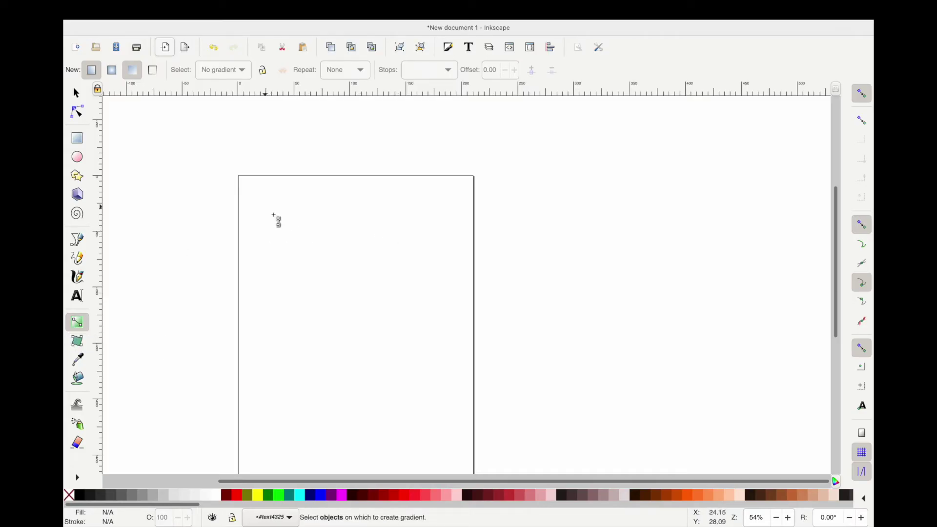
{"action": "left_click", "coordinate": [76, 343]}
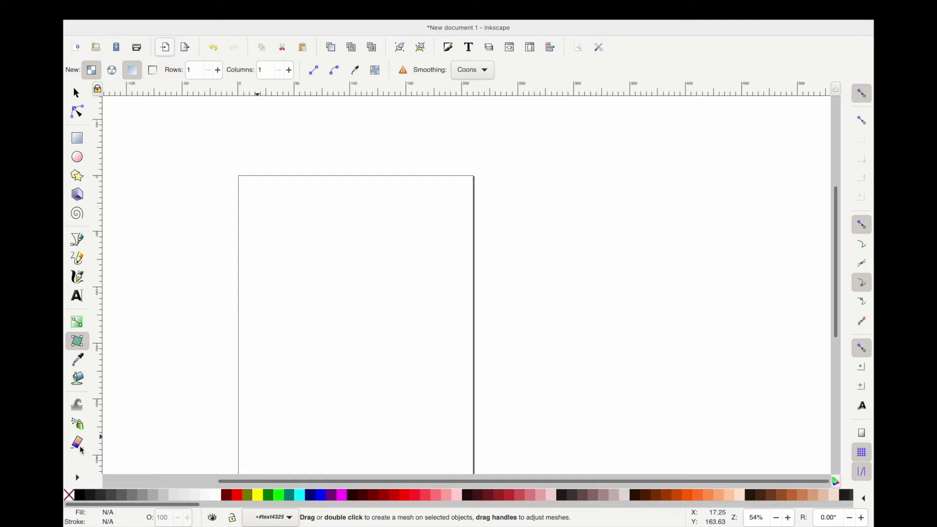
{"action": "left_click", "coordinate": [78, 476]}
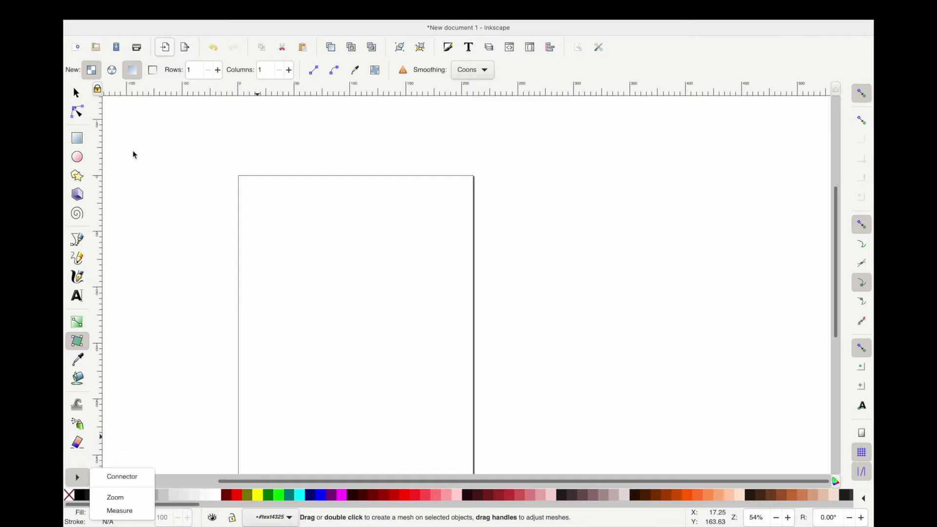
{"action": "left_click", "coordinate": [75, 95]}
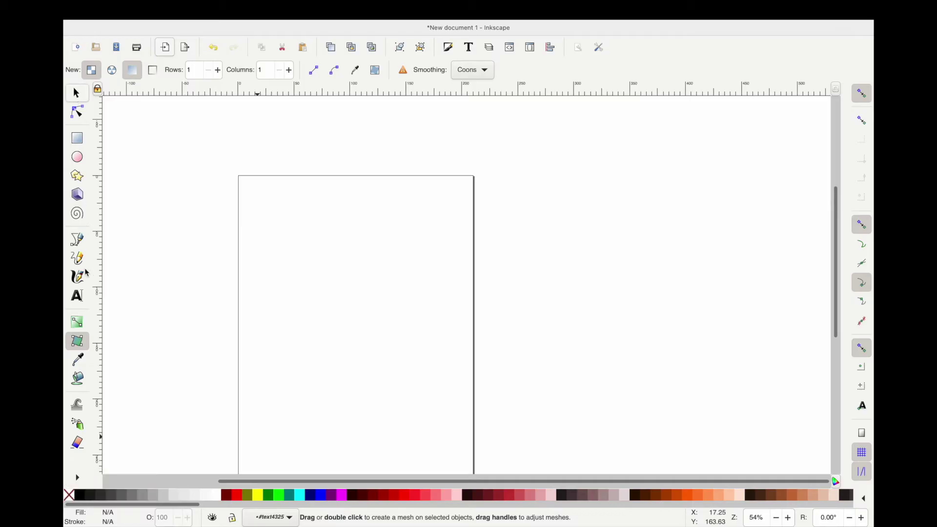
{"action": "left_click", "coordinate": [79, 240]}
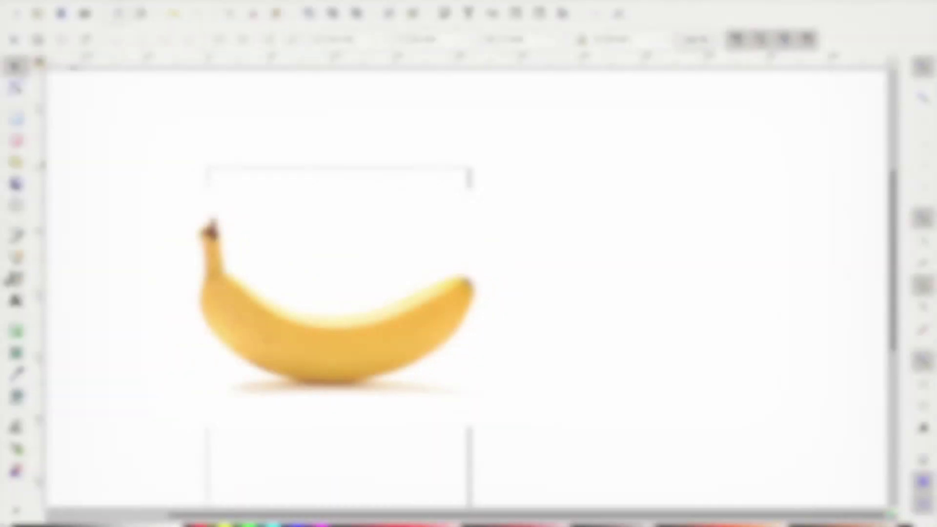
Step: Trace the banana's upper edge from the stem top to the far tip with straight Pen tool segments in Bezier mode
{"action": "left_click", "coordinate": [16, 236]}
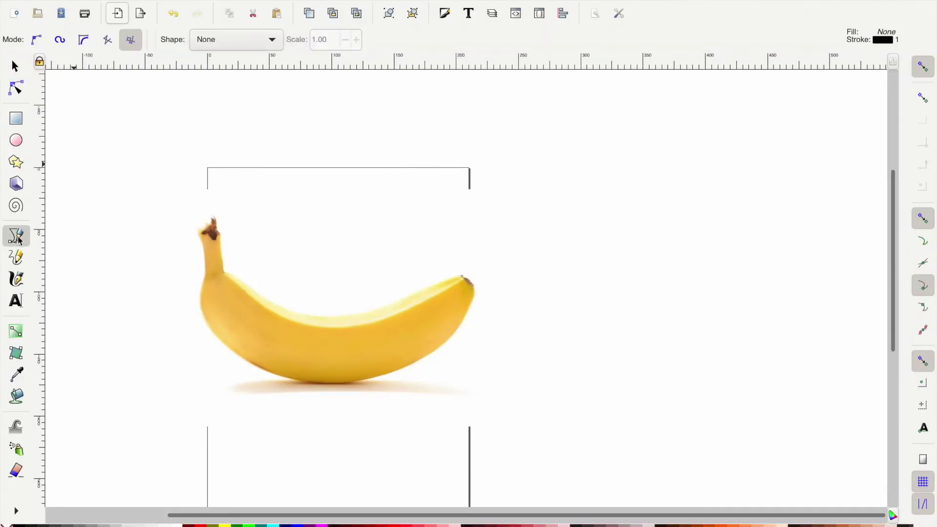
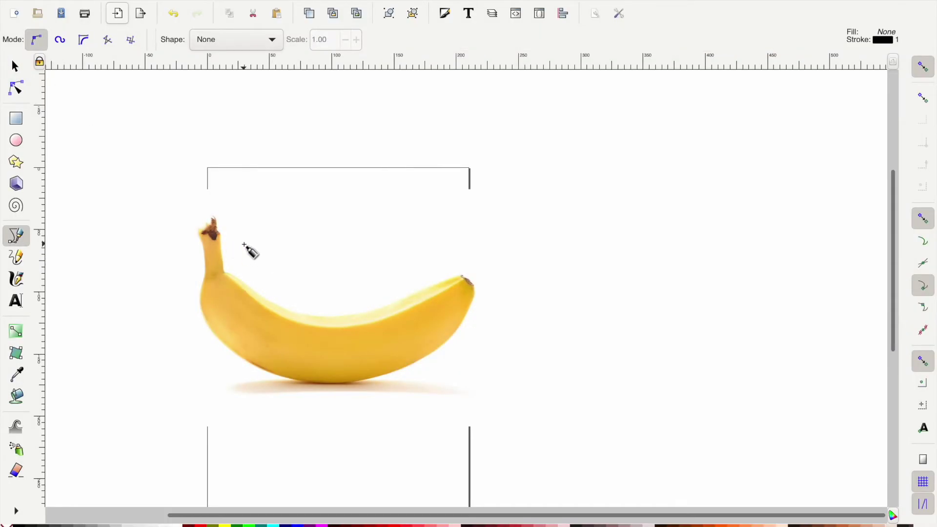
{"action": "scroll", "coordinate": [244, 245], "scroll_direction": "up", "scroll_amount": 1}
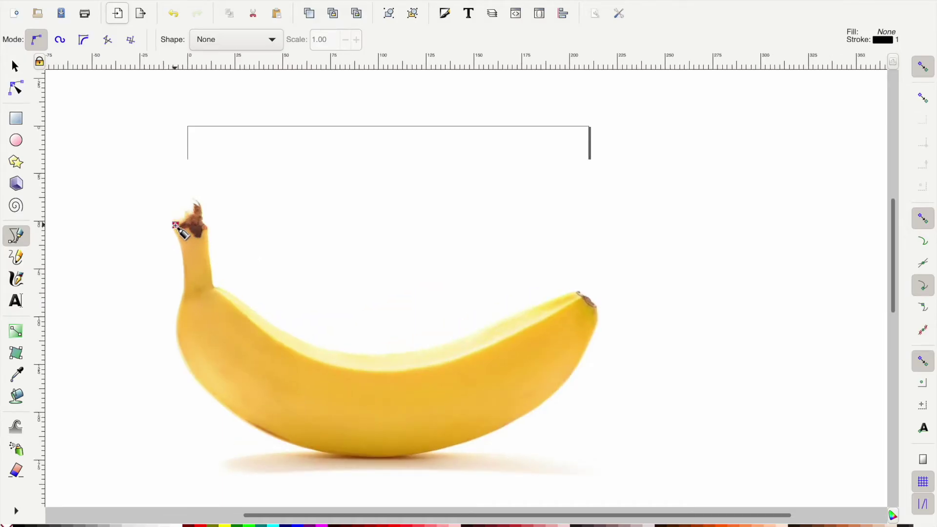
{"action": "left_click", "coordinate": [176, 225]}
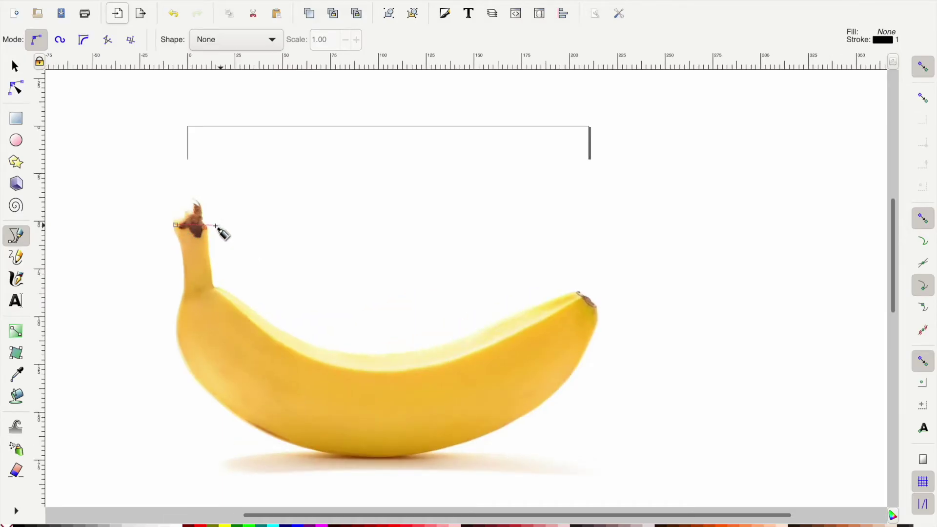
{"action": "left_click", "coordinate": [214, 289]}
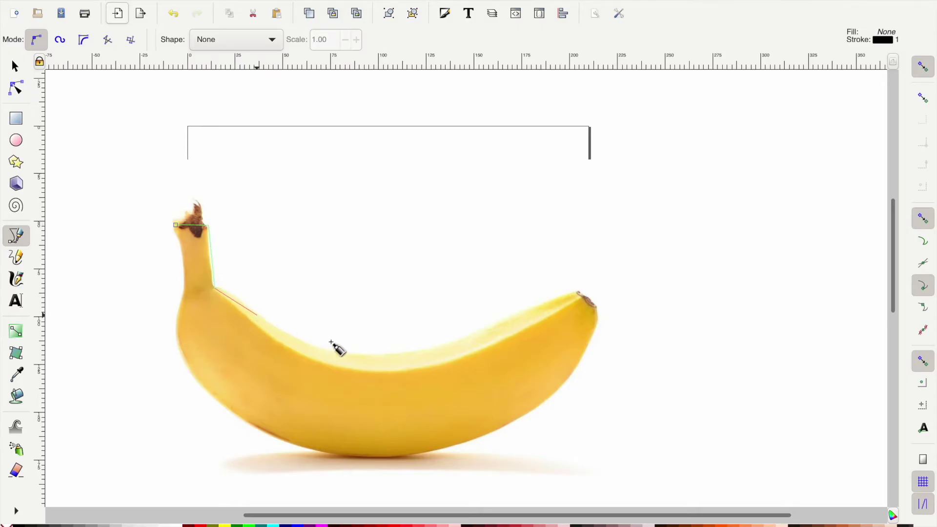
{"action": "left_click", "coordinate": [273, 327]}
{"action": "left_click", "coordinate": [347, 354]}
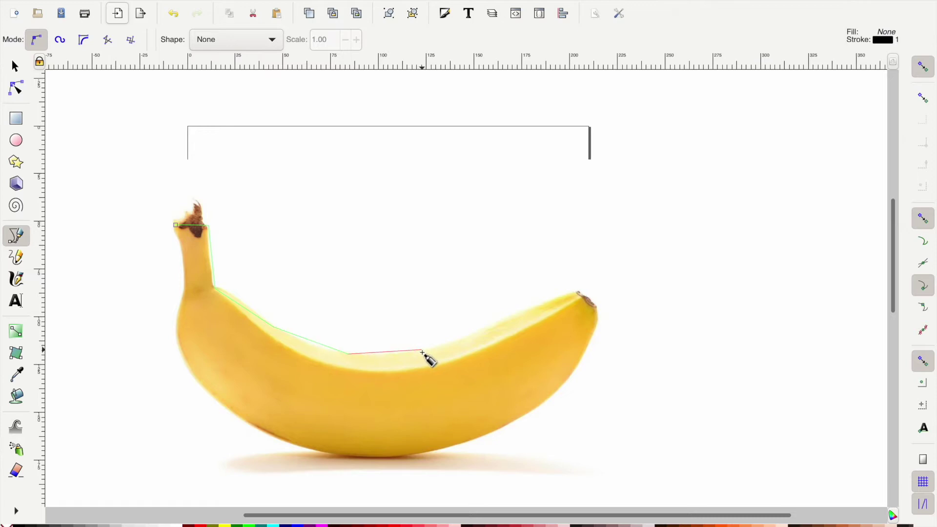
{"action": "left_click", "coordinate": [422, 351]}
{"action": "left_click", "coordinate": [580, 292]}
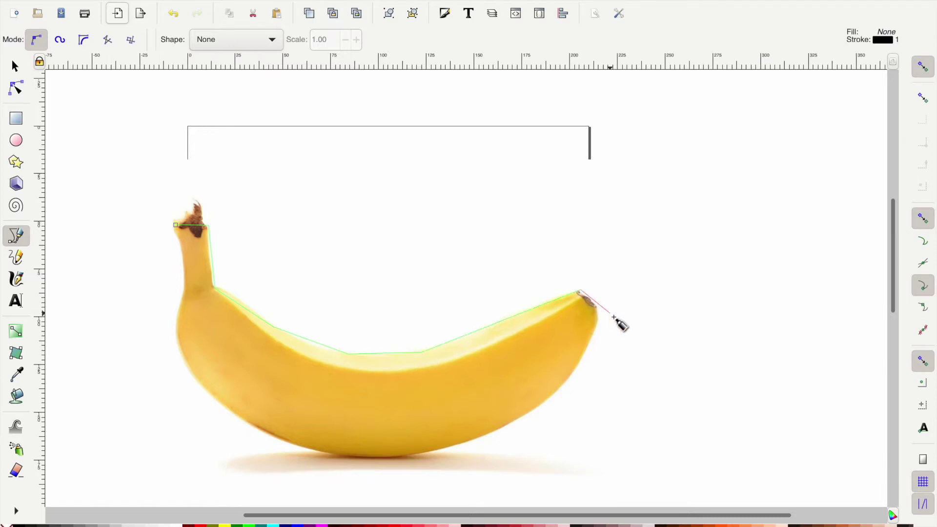
Step: Continue the outline around the banana's tip, underside and stem with straight segments, and close the path at its starting node
{"action": "left_click", "coordinate": [598, 323]}
{"action": "left_click", "coordinate": [556, 390]}
{"action": "left_click", "coordinate": [484, 434]}
{"action": "left_click", "coordinate": [400, 456]}
{"action": "left_click", "coordinate": [320, 450]}
{"action": "left_click", "coordinate": [230, 417]}
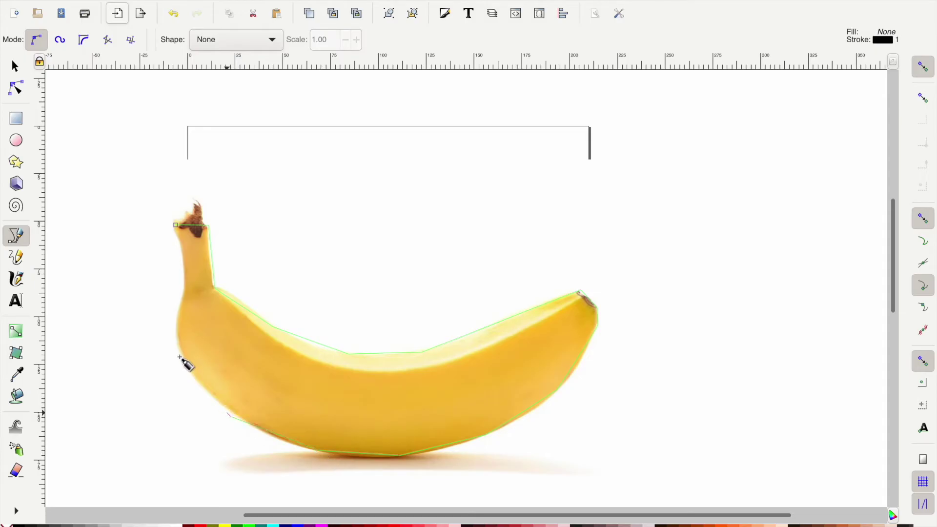
{"action": "left_click", "coordinate": [176, 343]}
{"action": "left_click", "coordinate": [180, 292]}
{"action": "left_click", "coordinate": [187, 268]}
{"action": "left_click", "coordinate": [175, 225]}
{"action": "key", "text": "s"}
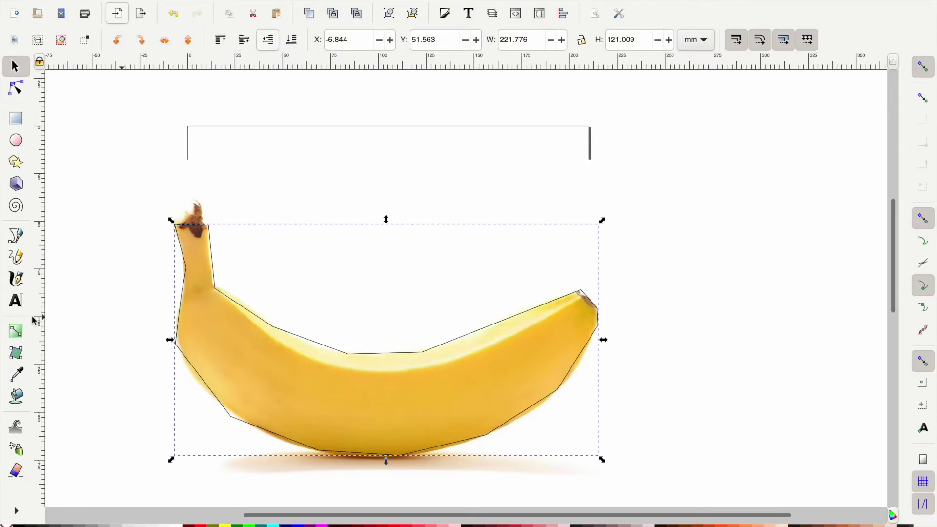
Step: Fill the banana outline with the orange-yellow sampled from the photo using the Dropper, and undo the fill
{"action": "left_click", "coordinate": [17, 375]}
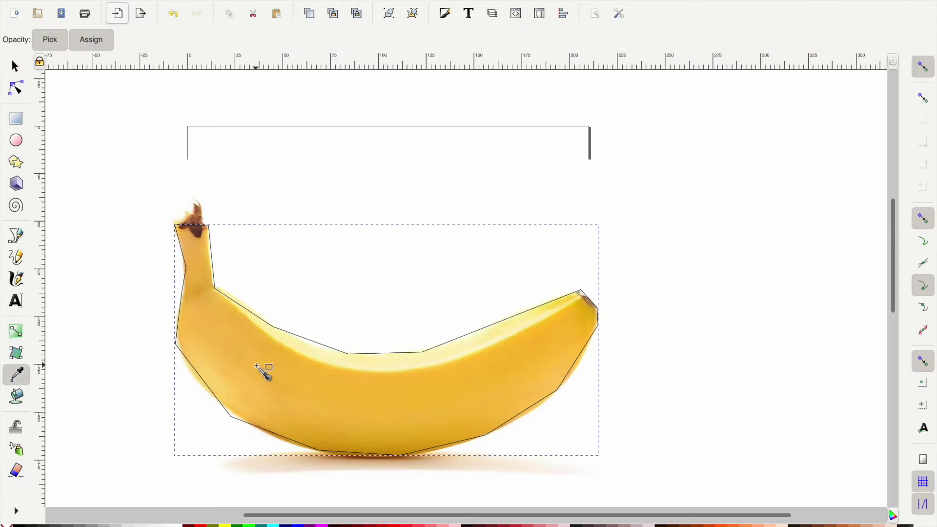
{"action": "left_click", "coordinate": [256, 366]}
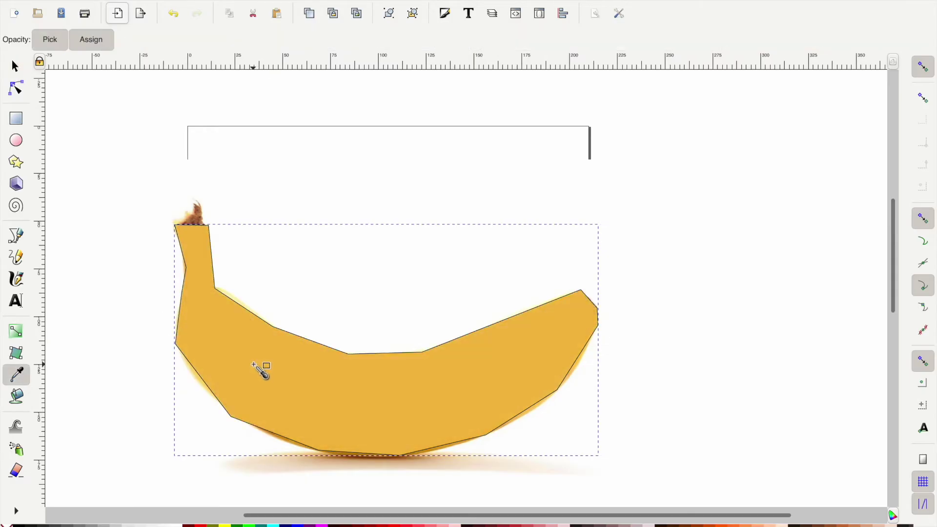
{"action": "key", "text": "ctrl+z"}
Step: Apply a one-row, one-column mesh gradient to the banana outline, and undo it
{"action": "left_click", "coordinate": [11, 355]}
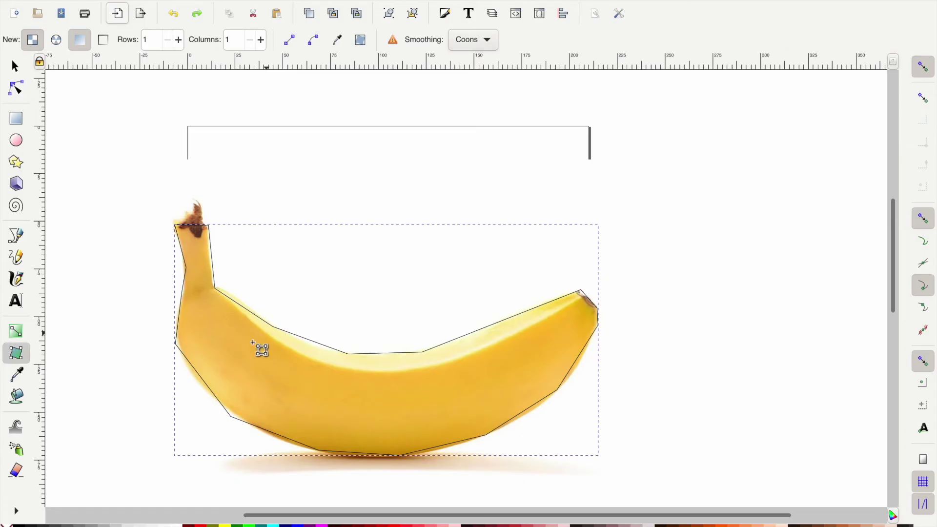
{"action": "double_click", "coordinate": [345, 395]}
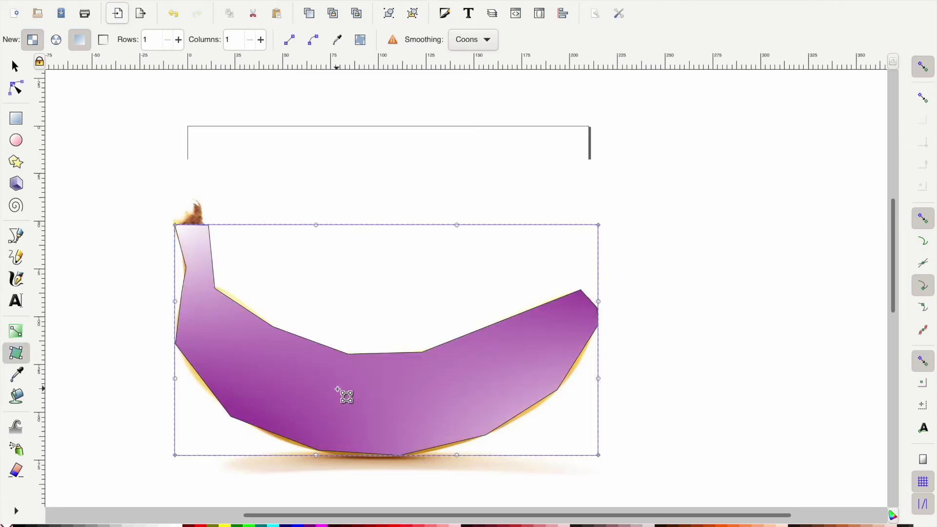
{"action": "key", "text": "ctrl+z"}
Step: Apply a horizontal linear gradient across the middle of the banana outline, and undo it
{"action": "left_click", "coordinate": [16, 331]}
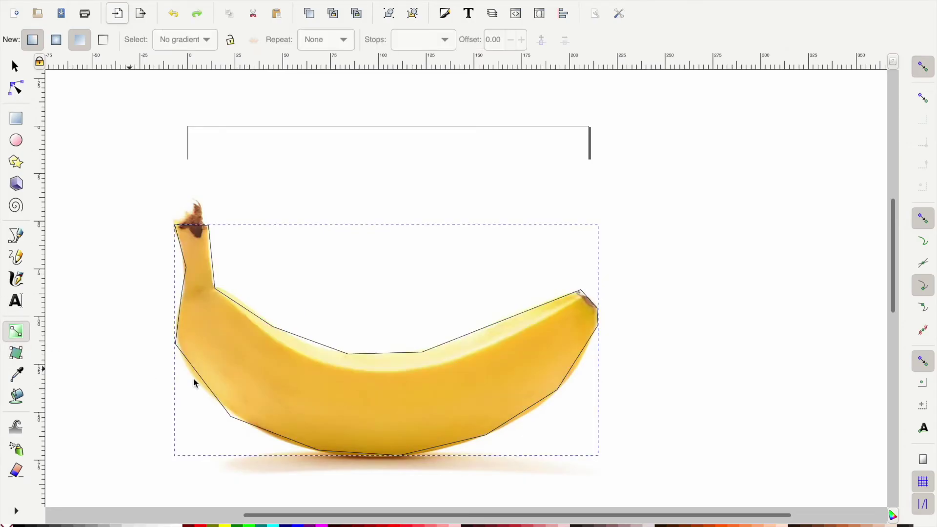
{"action": "left_click_drag", "start_coordinate": [247, 375], "coordinate": [391, 380]}
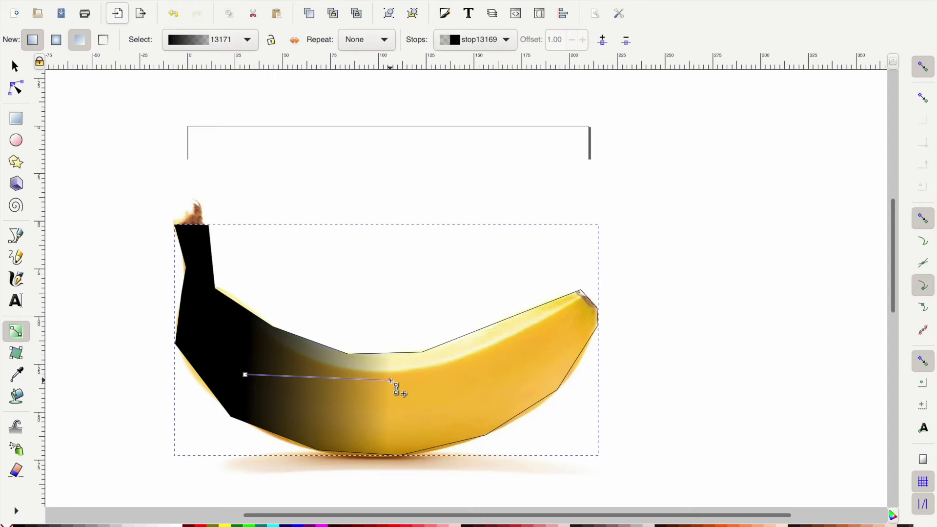
{"action": "key", "text": "ctrl+z"}
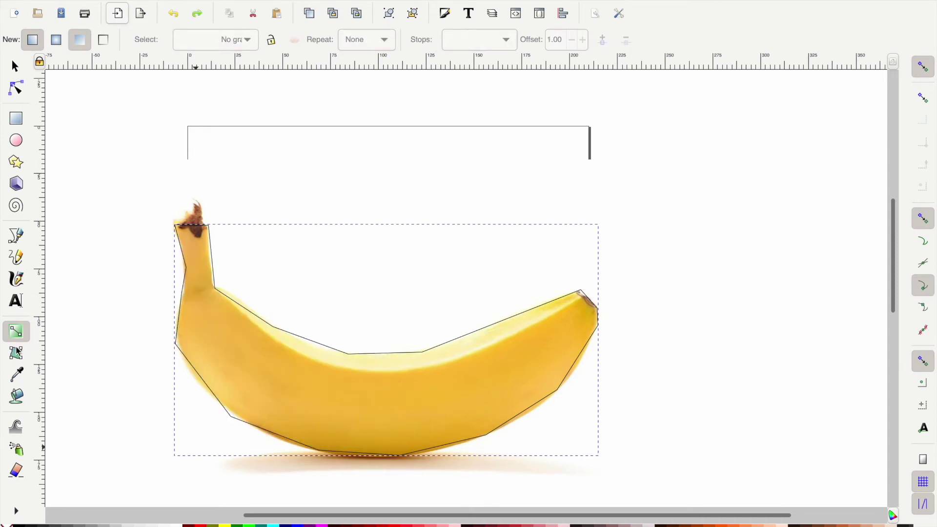
{"action": "key", "text": "s"}
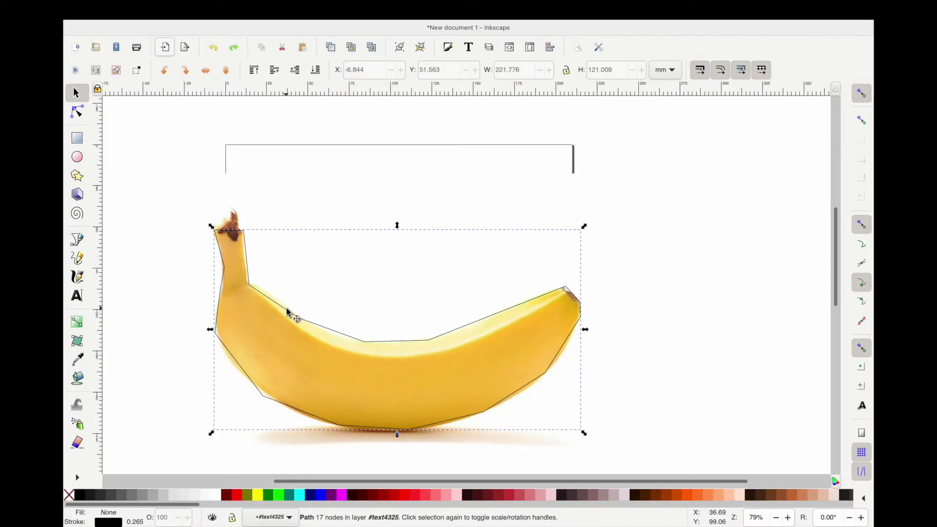
Step: Curve the stem's inner edge to follow the photo, and insert a node about midway along it
{"action": "key", "text": "n"}
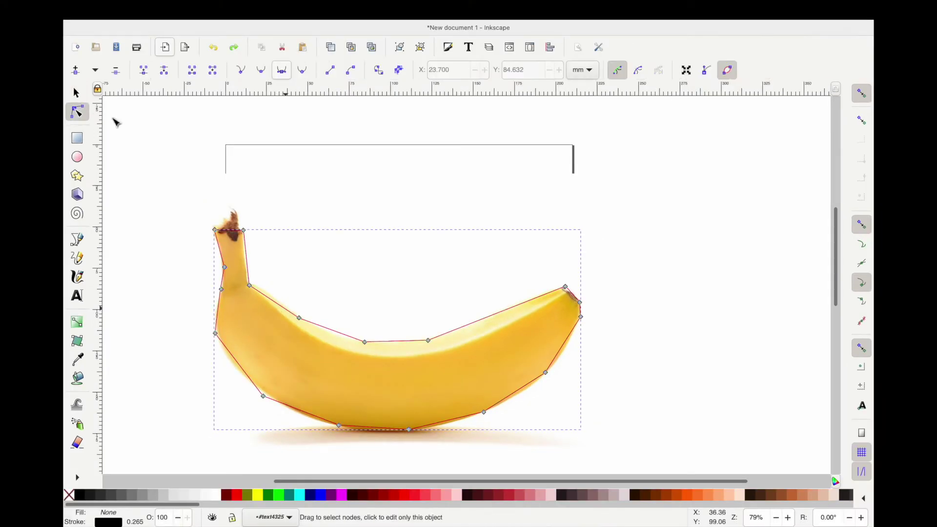
{"action": "left_click_drag", "start_coordinate": [250, 259], "coordinate": [246, 263]}
{"action": "double_click", "coordinate": [244, 259]}
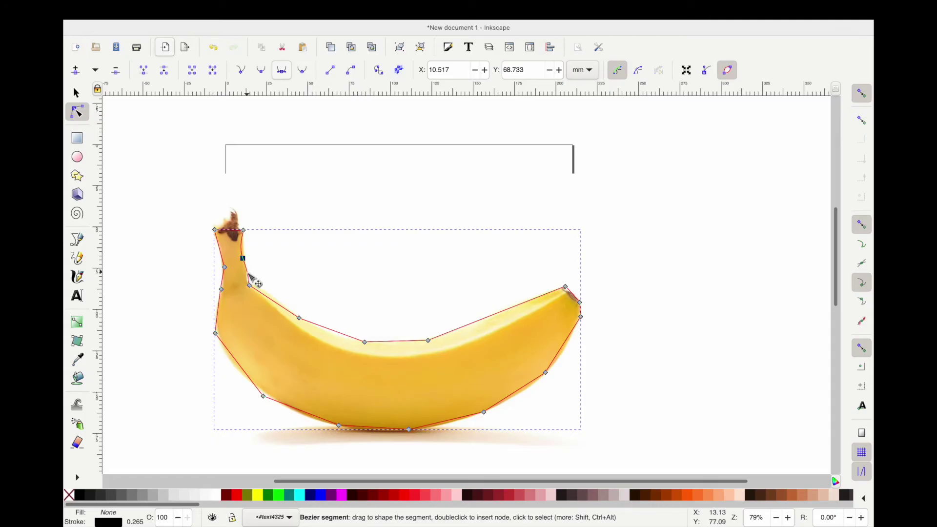
{"action": "key", "text": "s"}
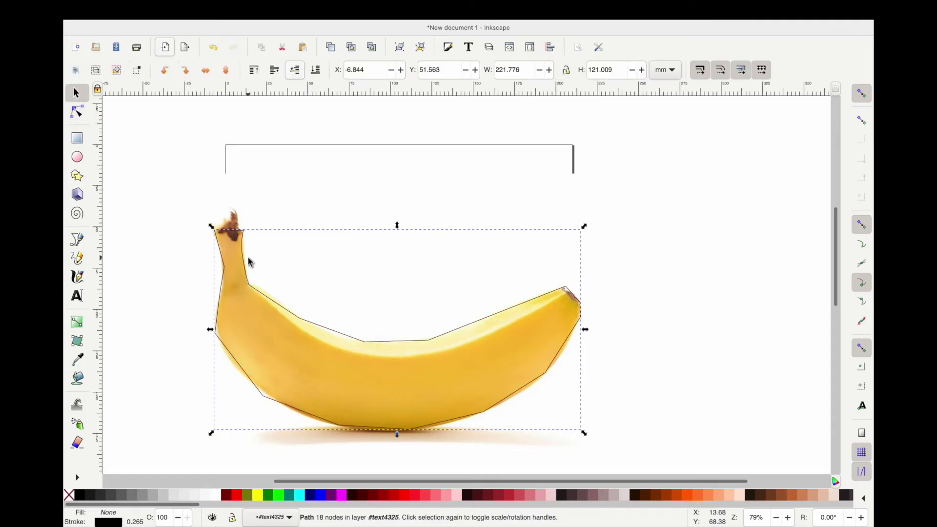
Step: Bend the segment beside the stem's base to follow the banana's upper edge, and nudge the base node slightly
{"action": "scroll", "coordinate": [245, 261], "scroll_direction": "up", "scroll_amount": 3}
{"action": "key", "text": "n"}
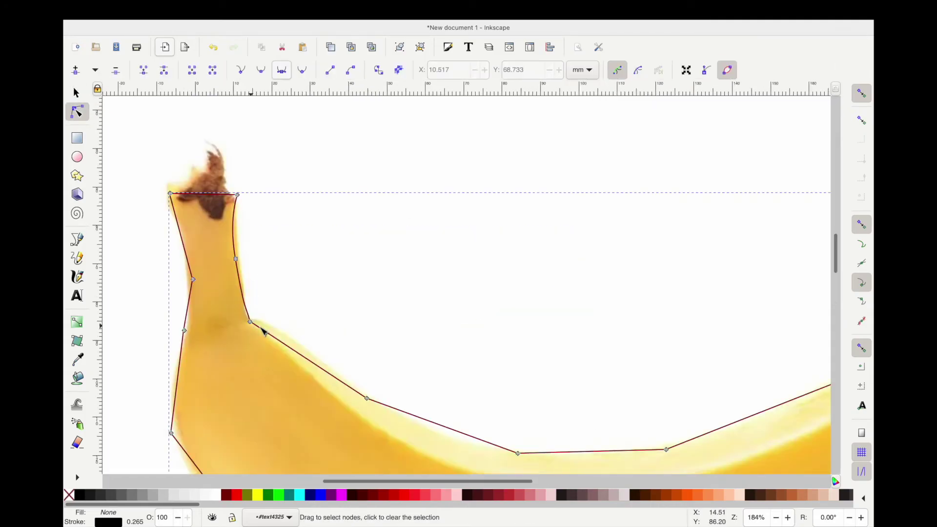
{"action": "left_click_drag", "start_coordinate": [263, 322], "coordinate": [260, 322]}
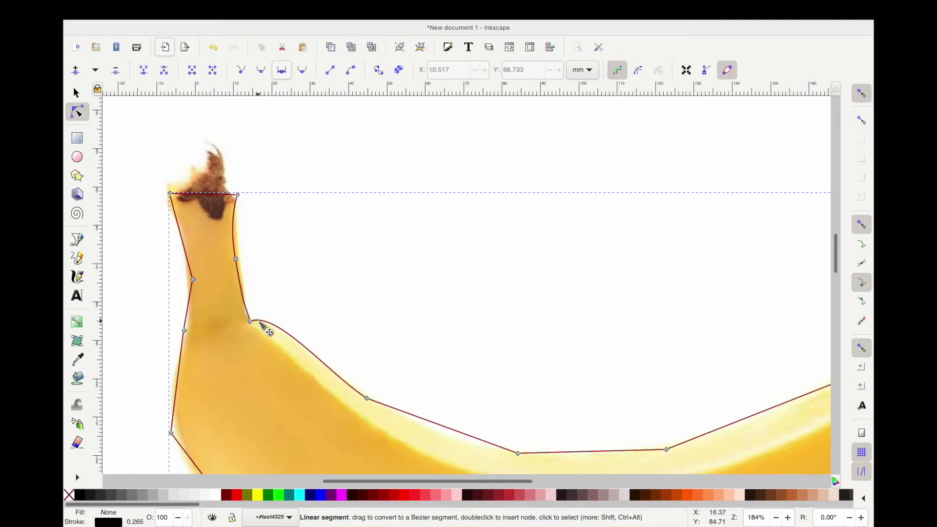
{"action": "left_click_drag", "start_coordinate": [249, 323], "coordinate": [251, 324]}
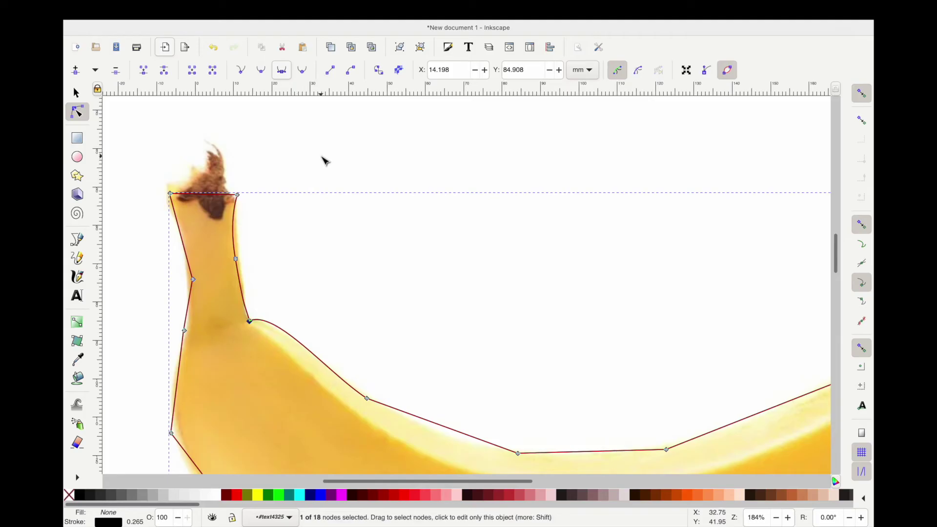
Step: Try smoothing the node at the stem's base, and bend the adjoining upper segment back along the banana's edge
{"action": "left_click", "coordinate": [261, 71]}
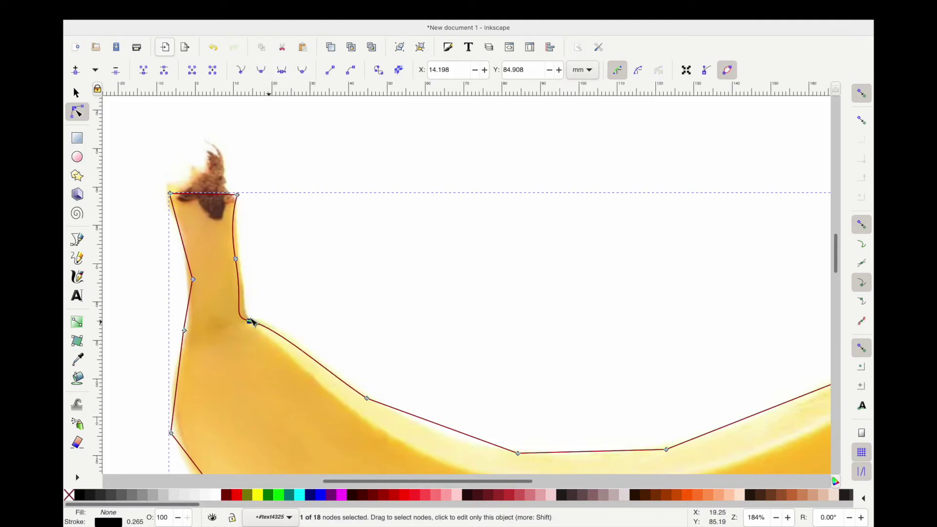
{"action": "mouse_move", "coordinate": [244, 324]}
{"action": "left_mouse_down"}
{"action": "mouse_move", "coordinate": [253, 326]}
{"action": "mouse_move", "coordinate": [248, 321]}
{"action": "left_mouse_up"}
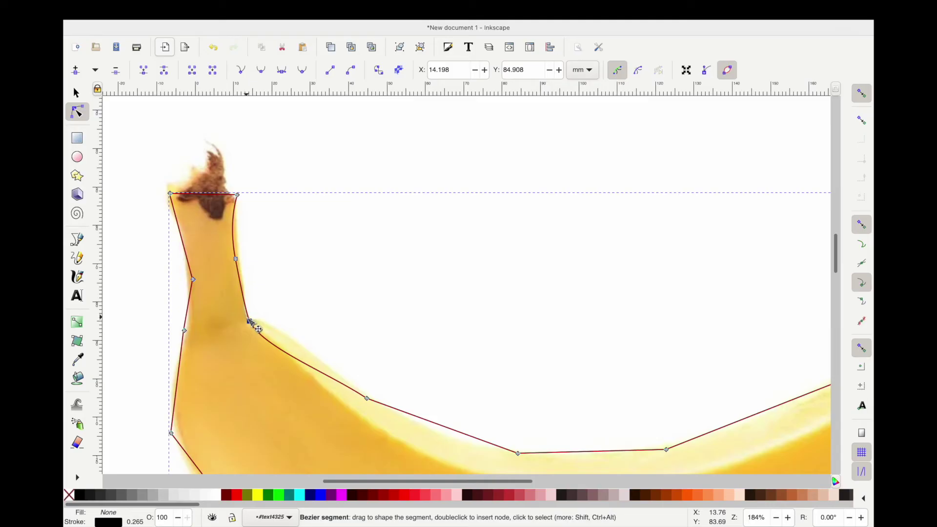
{"action": "left_click", "coordinate": [260, 330]}
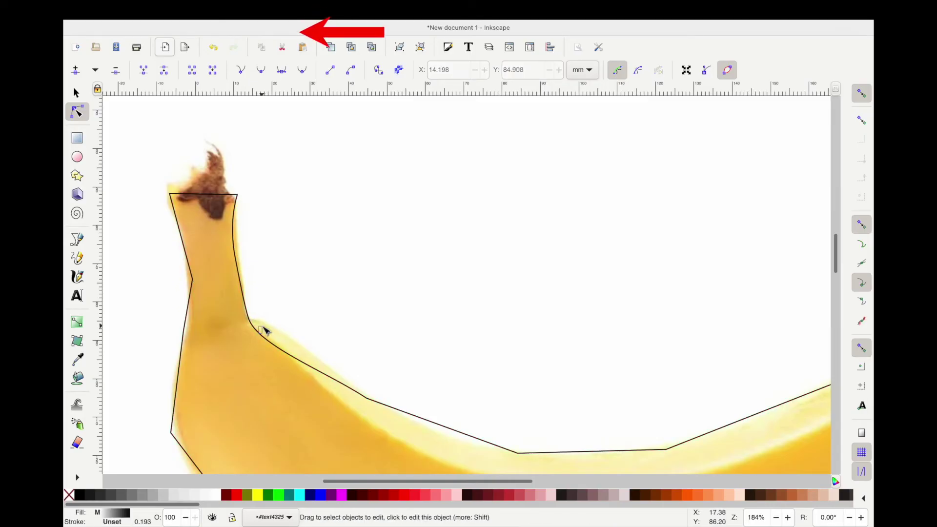
{"action": "left_click", "coordinate": [262, 334]}
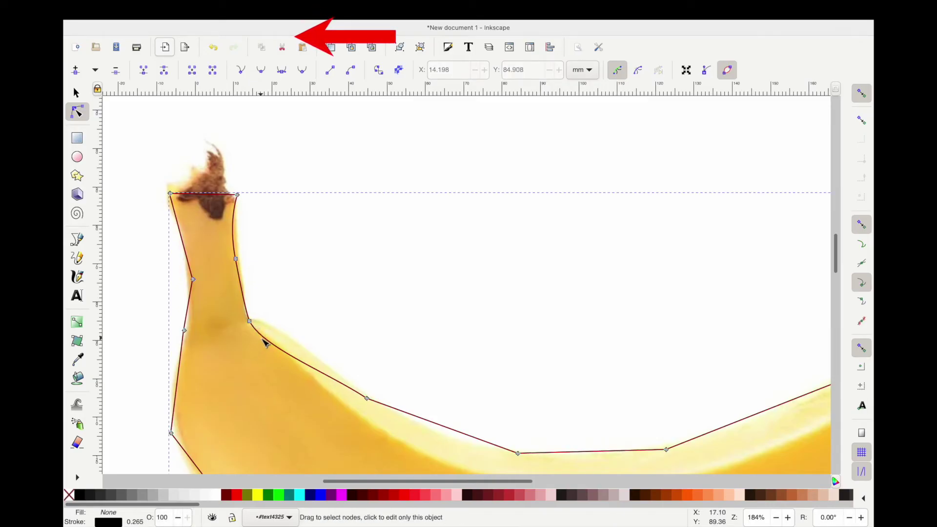
{"action": "left_click_drag", "start_coordinate": [272, 335], "coordinate": [274, 330]}
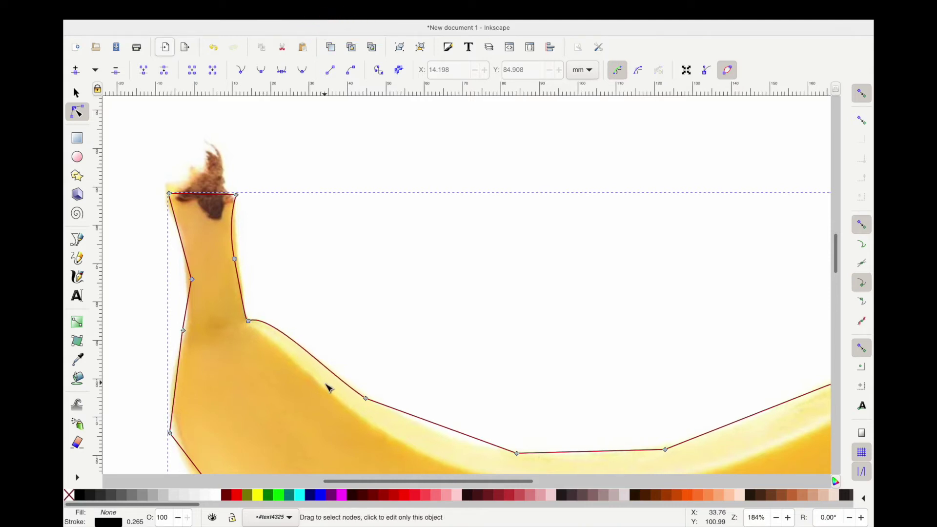
Step: Replace the first node past the stem's base with one nearer the stem, and bend the long segment to follow the upper edge
{"action": "scroll", "coordinate": [328, 386], "scroll_direction": "down", "scroll_amount": 2}
{"action": "scroll", "coordinate": [328, 386], "scroll_direction": "right", "scroll_amount": 2}
{"action": "left_click_drag", "start_coordinate": [349, 381], "coordinate": [349, 388]}
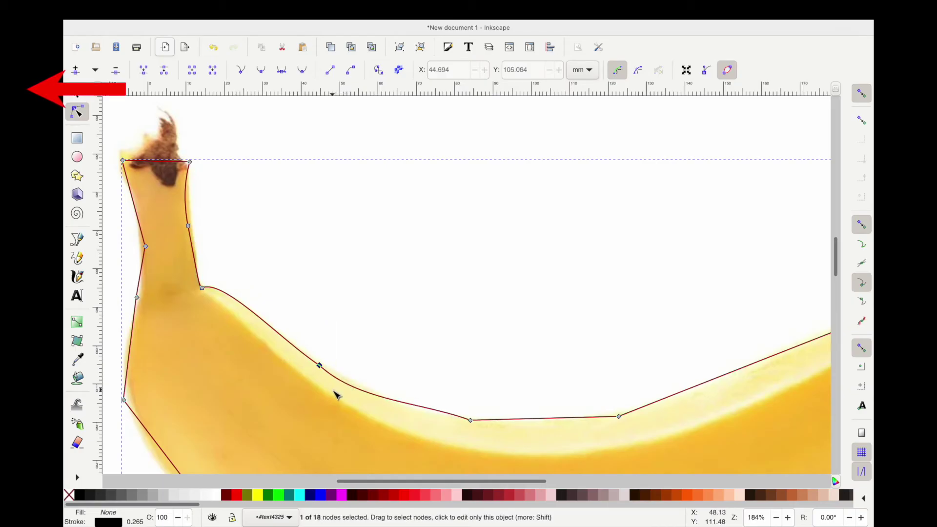
{"action": "key", "text": "Delete"}
{"action": "left_click_drag", "start_coordinate": [258, 317], "coordinate": [242, 304]}
{"action": "double_click", "coordinate": [241, 303]}
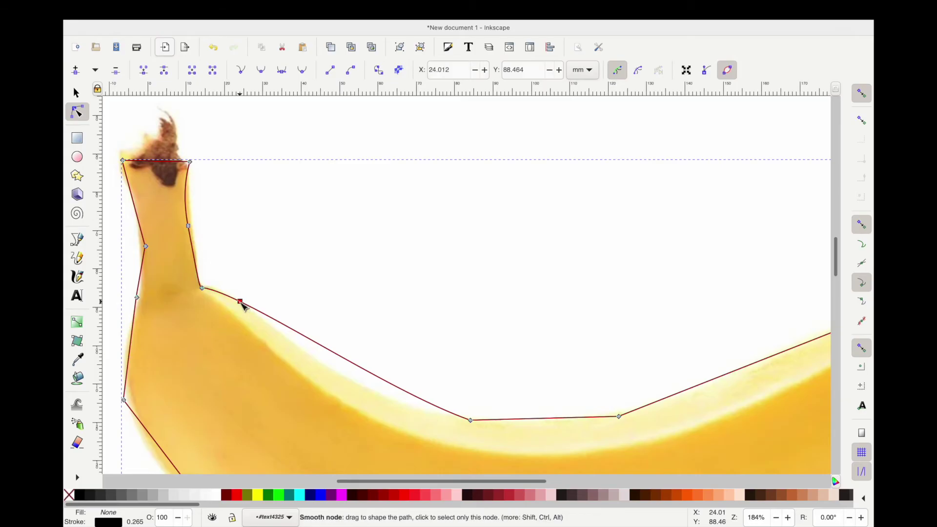
{"action": "left_click_drag", "start_coordinate": [343, 372], "coordinate": [343, 376]}
Step: Make the two nodes at the lowest part of the upper curve smooth, and move the tip's upper node onto the banana's edge
{"action": "left_click_drag", "start_coordinate": [440, 371], "coordinate": [634, 466]}
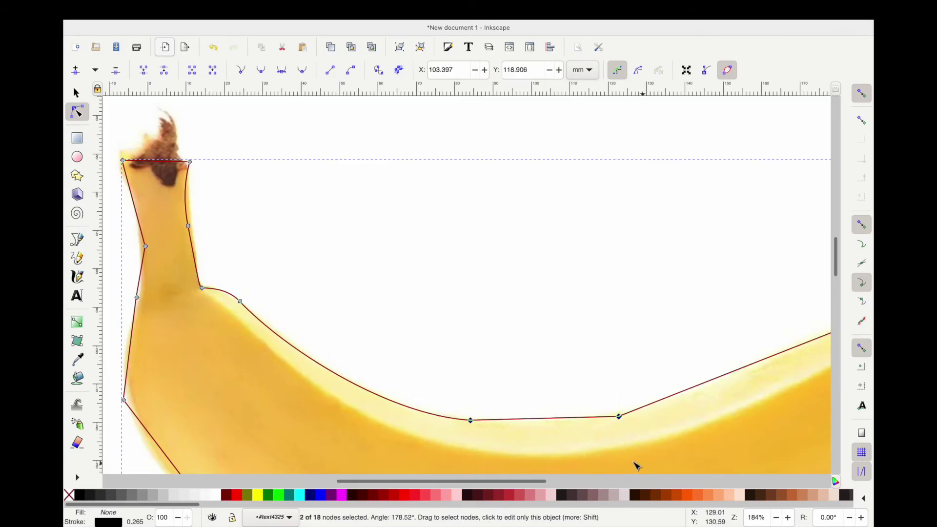
{"action": "left_click", "coordinate": [261, 76]}
{"action": "scroll", "coordinate": [320, 200], "scroll_direction": "right", "scroll_amount": 6}
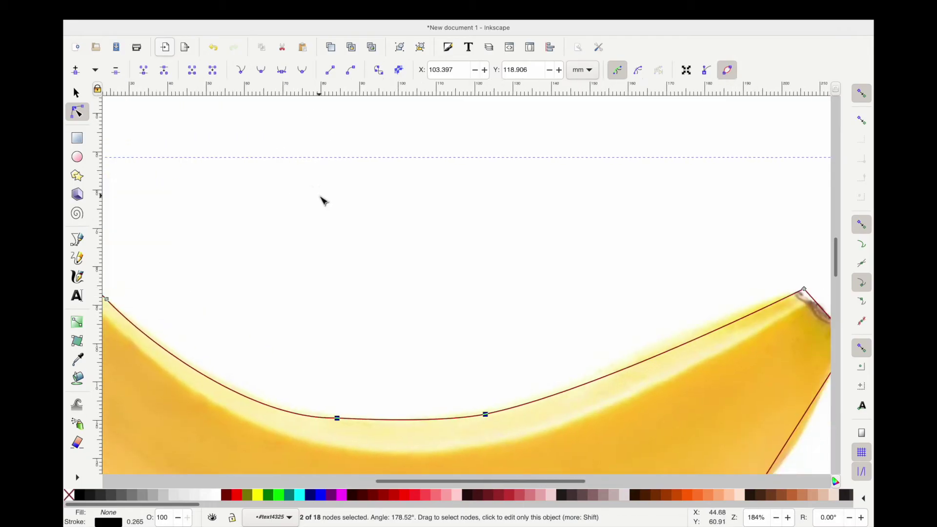
{"action": "scroll", "coordinate": [560, 295], "scroll_direction": "right", "scroll_amount": 5}
{"action": "scroll", "coordinate": [559, 295], "scroll_direction": "down", "scroll_amount": 1}
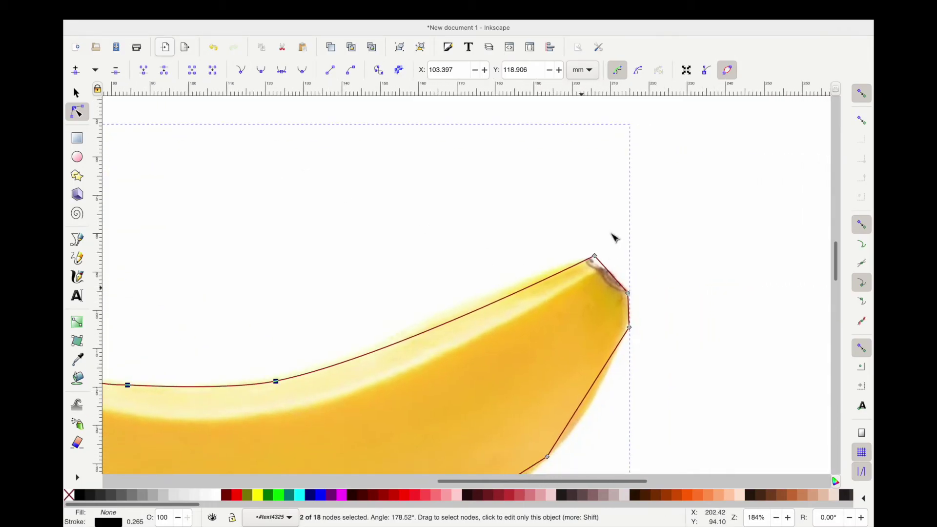
{"action": "left_click_drag", "start_coordinate": [593, 259], "coordinate": [588, 263]}
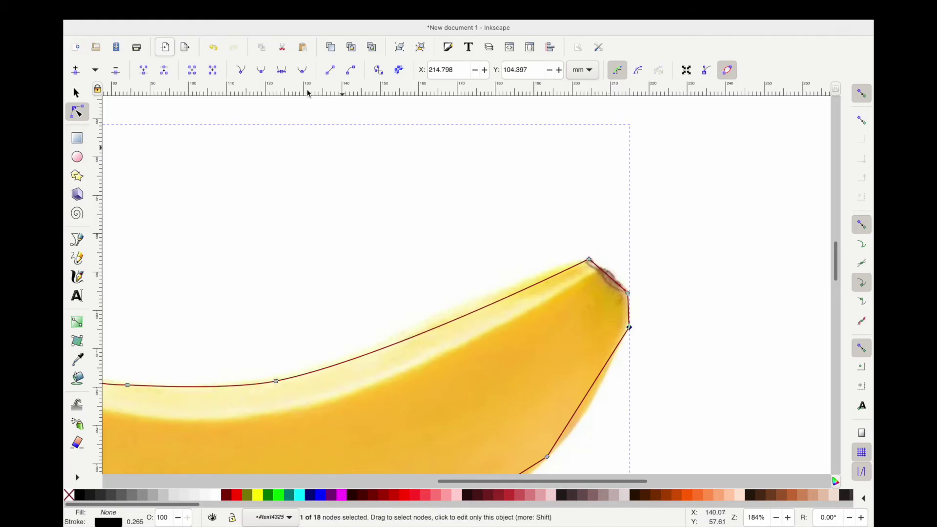
{"action": "scroll", "coordinate": [512, 315], "scroll_direction": "down", "scroll_amount": 3}
{"action": "scroll", "coordinate": [513, 314], "scroll_direction": "right", "scroll_amount": 1}
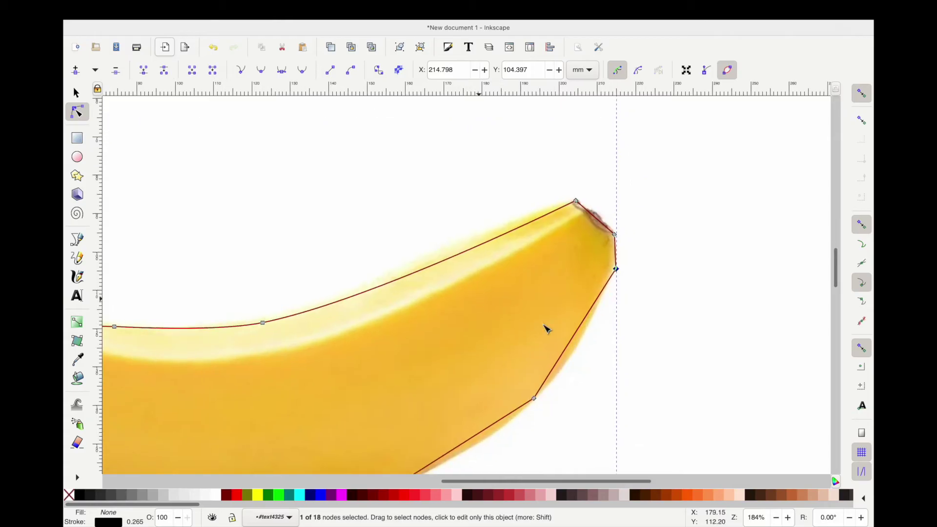
Step: Make the lower node at the banana's tip and the nodes along its underside smooth to follow the fruit's edge
{"action": "left_click", "coordinate": [261, 71]}
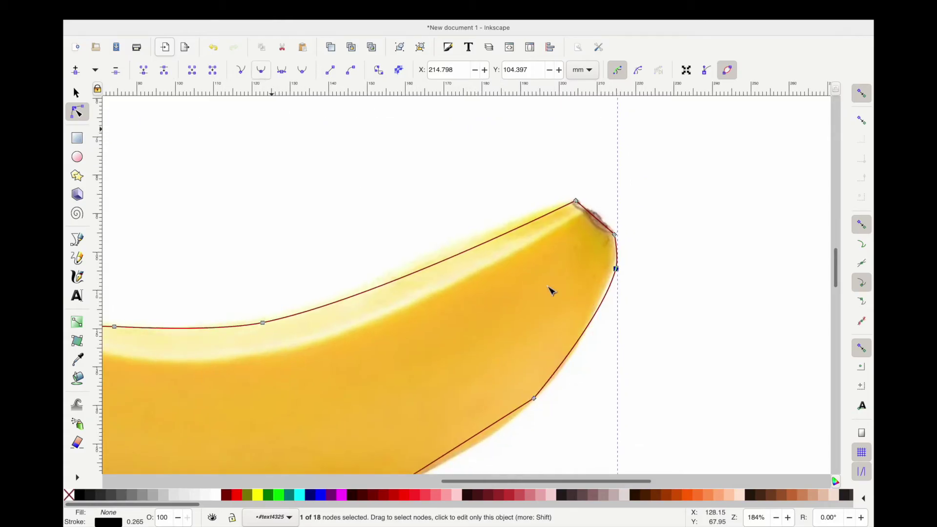
{"action": "left_click_drag", "start_coordinate": [547, 409], "coordinate": [503, 385]}
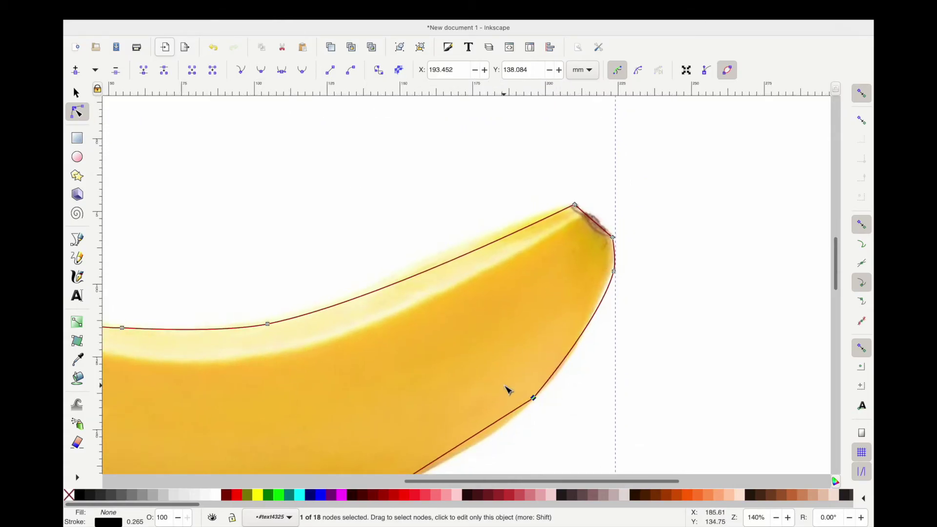
{"action": "scroll", "coordinate": [503, 385], "scroll_direction": "down", "scroll_amount": 3}
{"action": "left_click_drag", "start_coordinate": [536, 446], "coordinate": [281, 380]}
{"action": "left_click", "coordinate": [262, 72]}
{"action": "left_click_drag", "start_coordinate": [299, 409], "coordinate": [307, 412]}
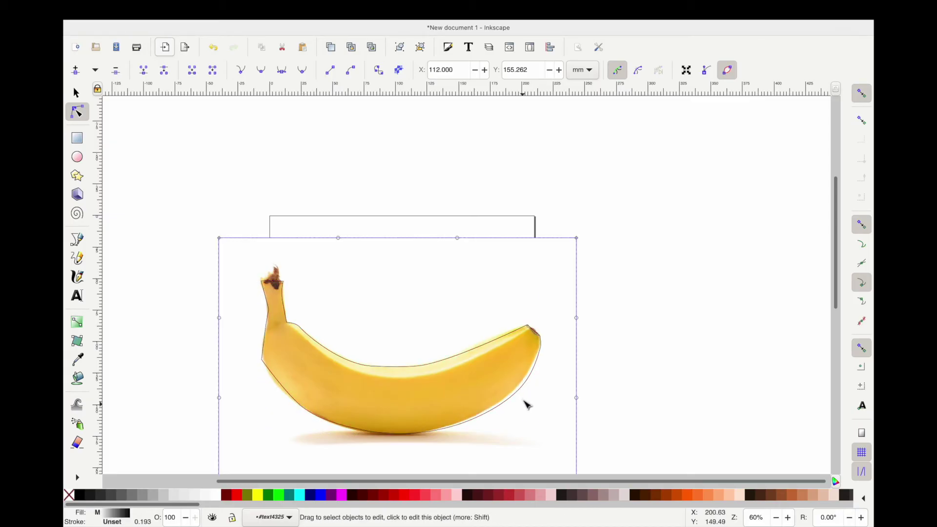
Step: Nudge the underside node near the tip inward, then smooth the belly node below the stem and move it onto the banana's edge
{"action": "left_click_drag", "start_coordinate": [518, 389], "coordinate": [512, 388]}
{"action": "key", "text": "s"}
{"action": "left_click", "coordinate": [282, 369]}
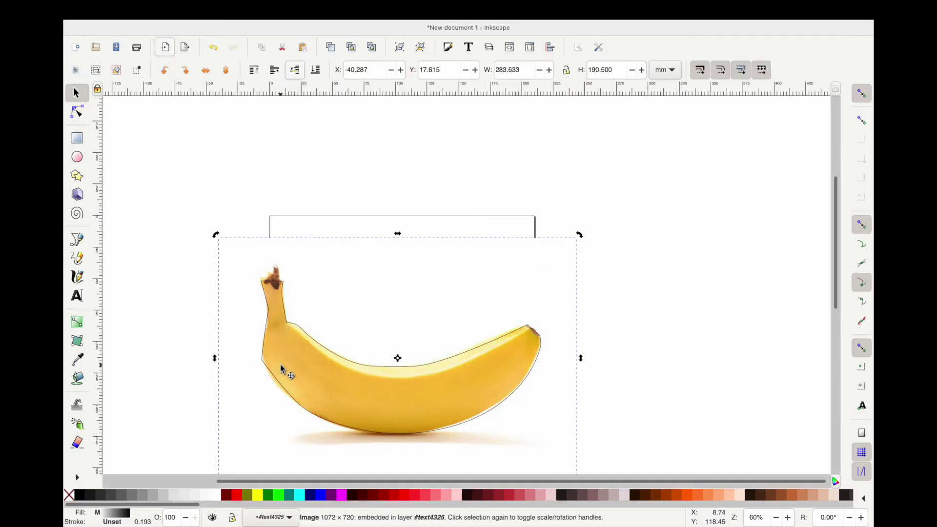
{"action": "key", "text": "n"}
{"action": "left_click", "coordinate": [262, 360]}
{"action": "left_click", "coordinate": [262, 359]}
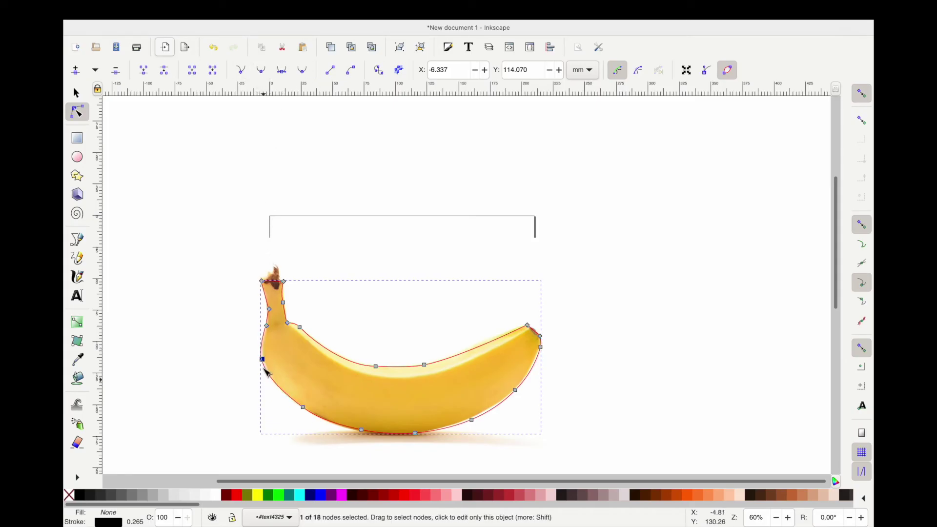
{"action": "left_click_drag", "start_coordinate": [265, 362], "coordinate": [268, 362]}
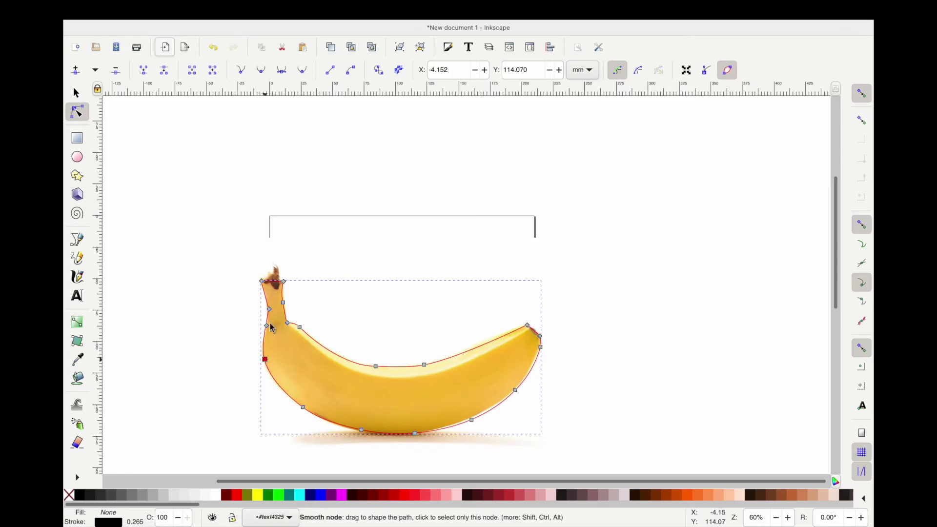
Step: Delete the node midway along the outer side of the stem so that side becomes one curve
{"action": "key", "text": "s"}
{"action": "scroll", "coordinate": [273, 312], "scroll_direction": "up", "scroll_amount": 4}
{"action": "scroll", "coordinate": [275, 317], "scroll_direction": "down", "scroll_amount": 2}
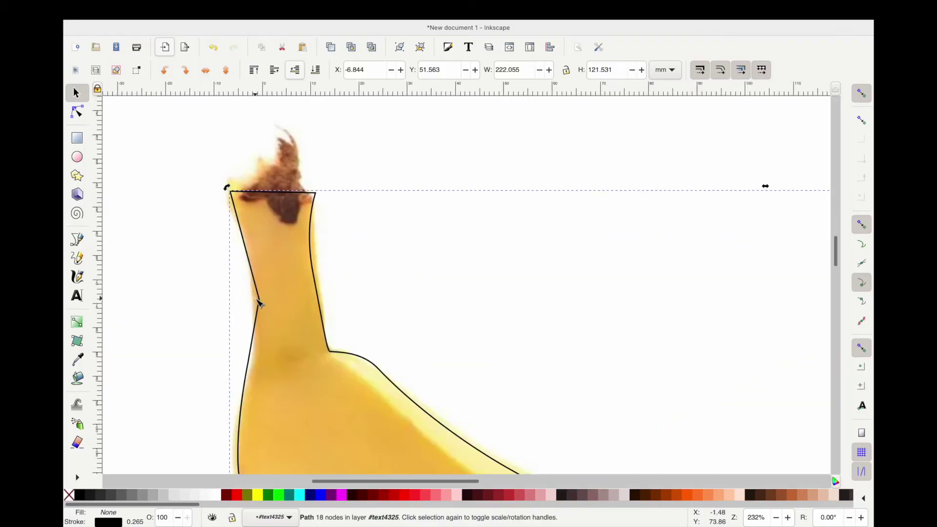
{"action": "key", "text": "n"}
{"action": "key", "text": "Delete"}
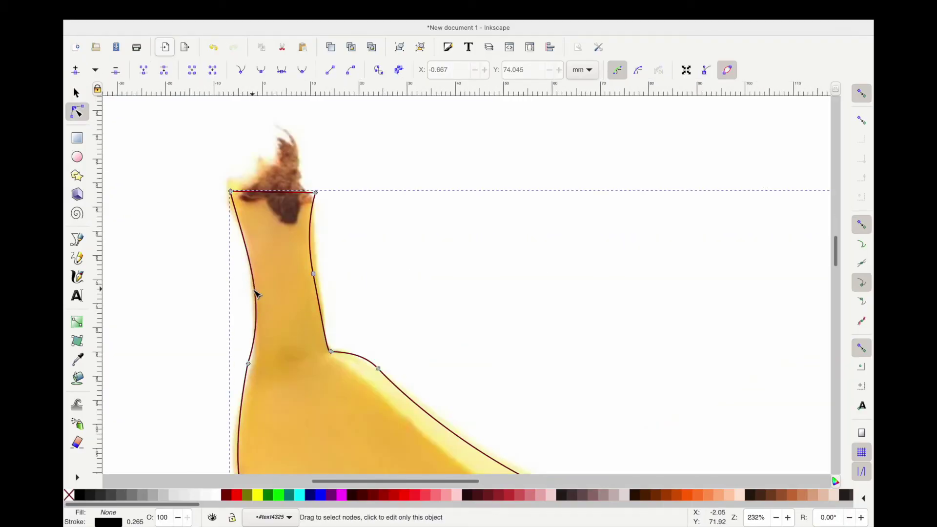
Step: Fill the banana outline with the orange-yellow f4bb3d sampled from the photo using the Color Picker
{"action": "key", "text": "s"}
{"action": "scroll", "coordinate": [260, 369], "scroll_direction": "down", "scroll_amount": 1}
{"action": "scroll", "coordinate": [259, 369], "scroll_direction": "down", "scroll_amount": 2}
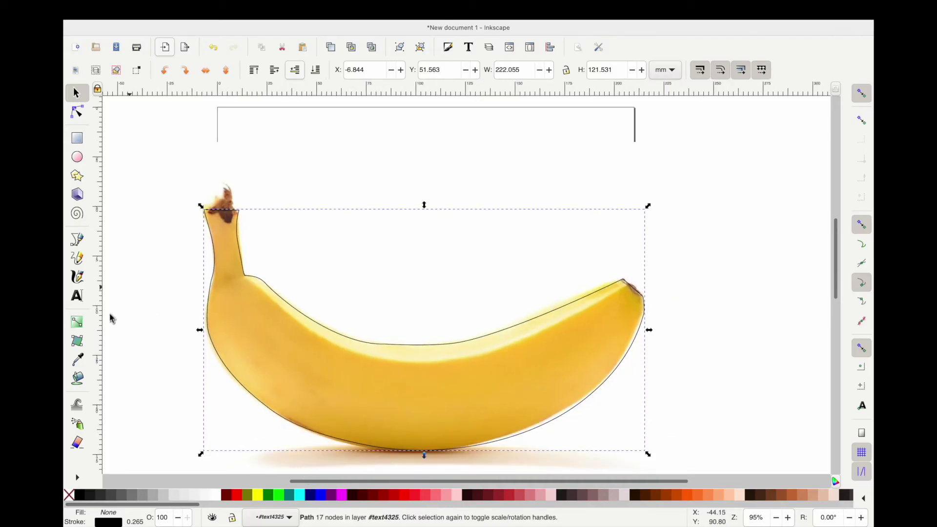
{"action": "left_click", "coordinate": [77, 360]}
{"action": "left_click", "coordinate": [326, 386]}
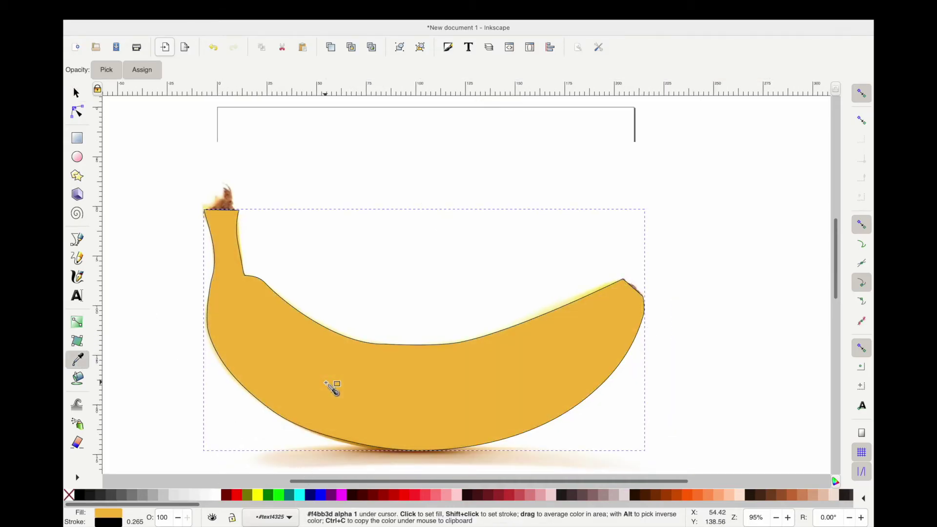
{"action": "scroll", "coordinate": [334, 375], "scroll_direction": "down", "scroll_amount": 2}
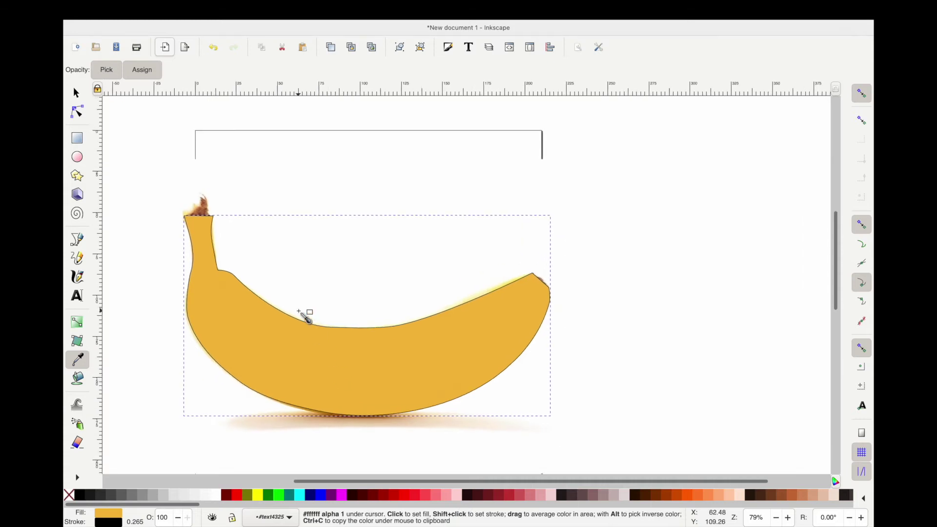
{"action": "scroll", "coordinate": [308, 315], "scroll_direction": "up", "scroll_amount": 2}
{"action": "key", "text": "s"}
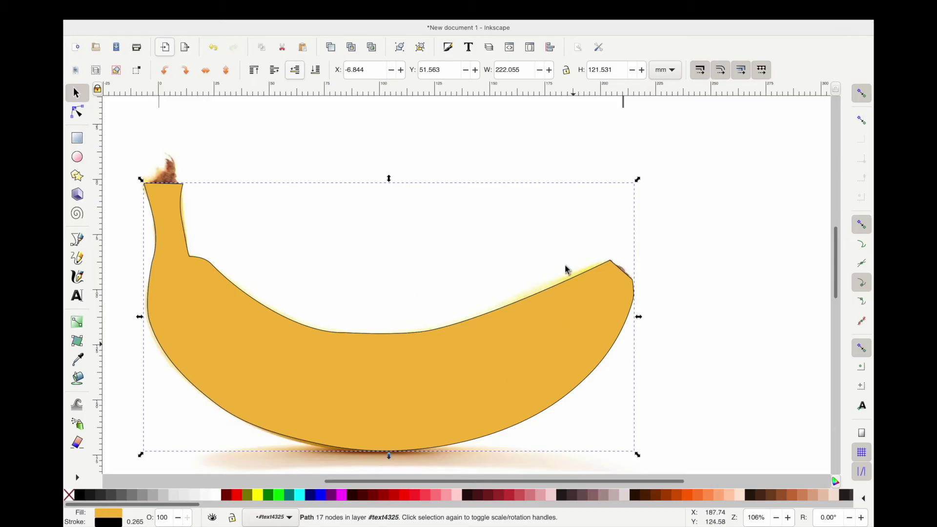
Step: Show the Fill and Stroke settings, widen their area, and set the banana fill's alpha to 45
{"action": "mouse_move", "coordinate": [315, 2]}
{"action": "left_click", "coordinate": [290, 10]}
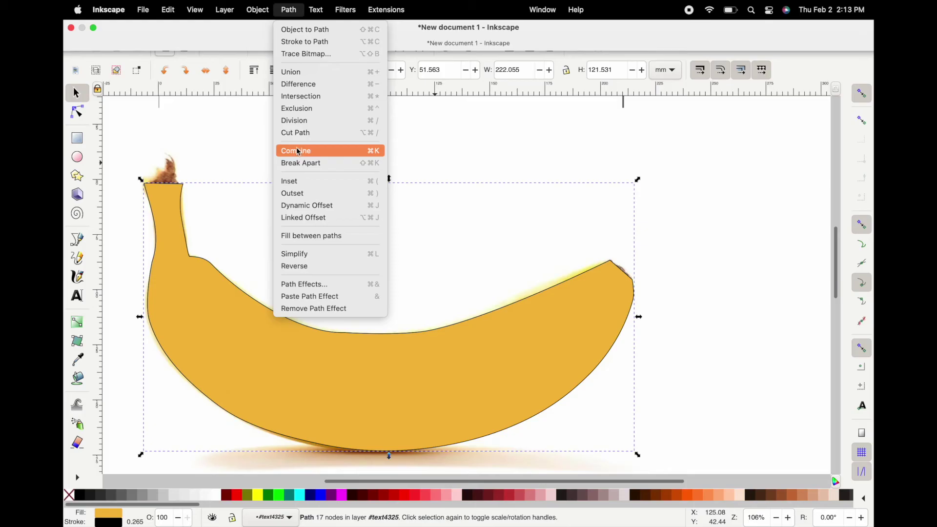
{"action": "mouse_move", "coordinate": [252, 5]}
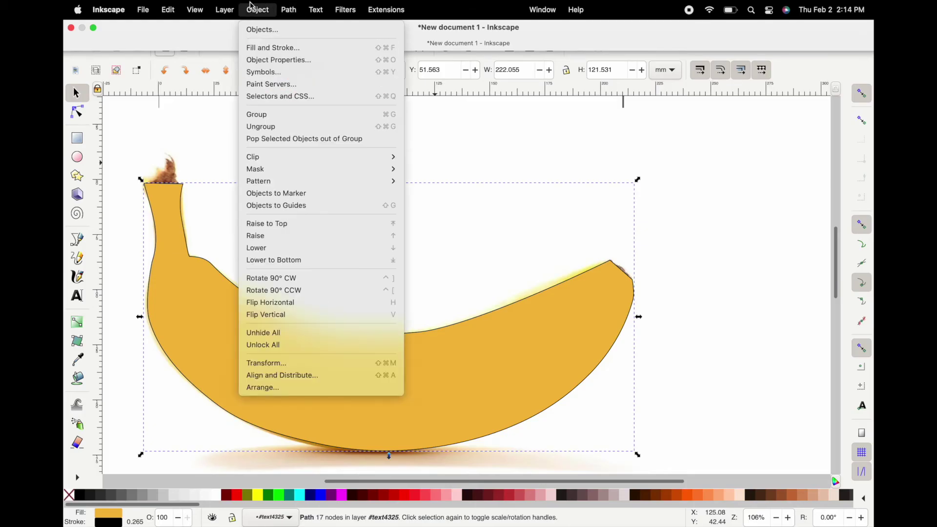
{"action": "left_click", "coordinate": [268, 49]}
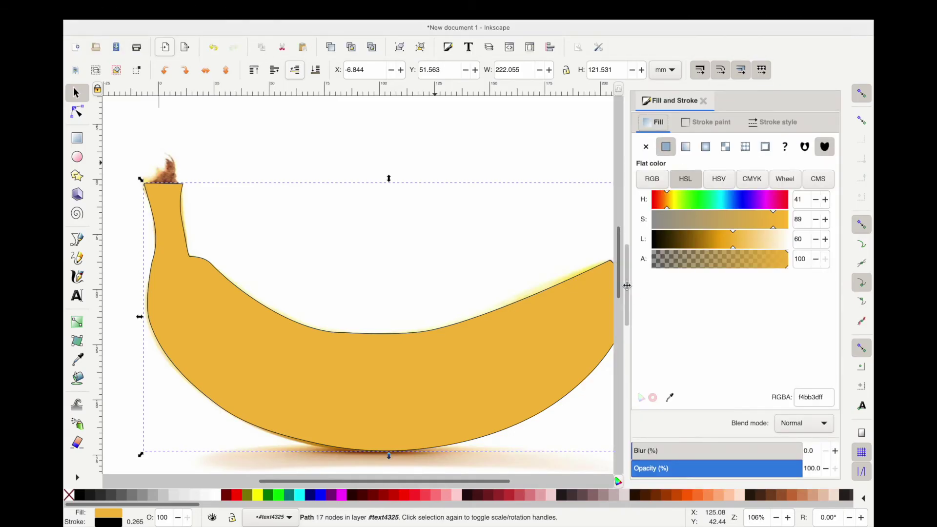
{"action": "left_click_drag", "start_coordinate": [626, 285], "coordinate": [572, 285]}
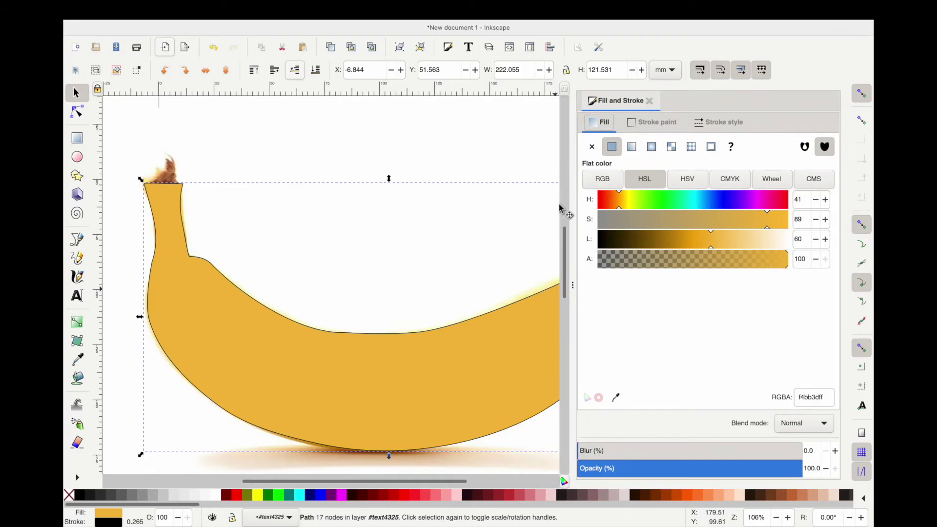
{"action": "scroll", "coordinate": [389, 266], "scroll_direction": "down", "scroll_amount": 3}
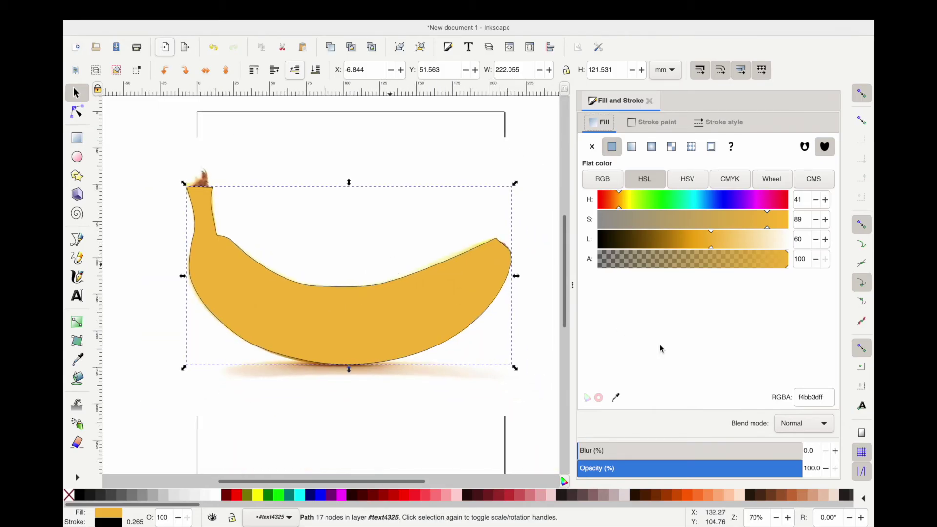
{"action": "left_click", "coordinate": [673, 259]}
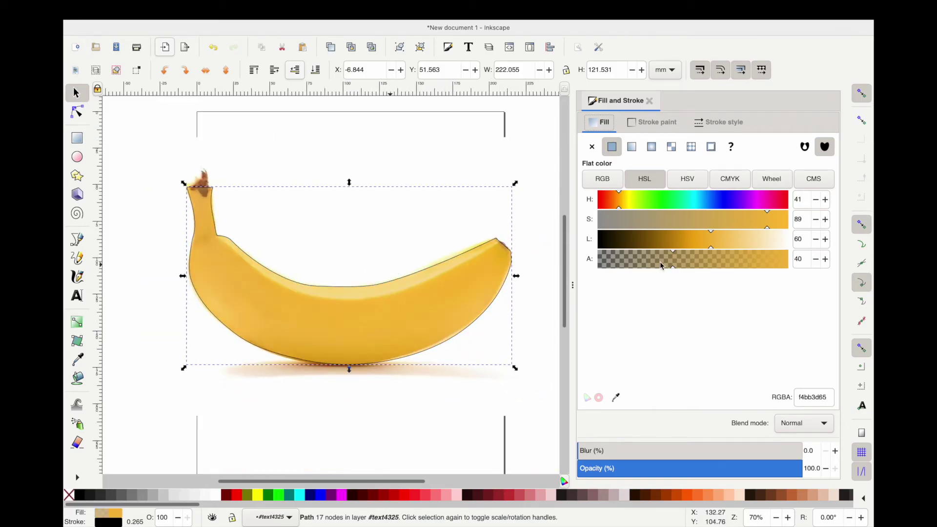
{"action": "left_click", "coordinate": [700, 267]}
Step: Remove the stroke paint from the banana shape
{"action": "right_click", "coordinate": [287, 282]}
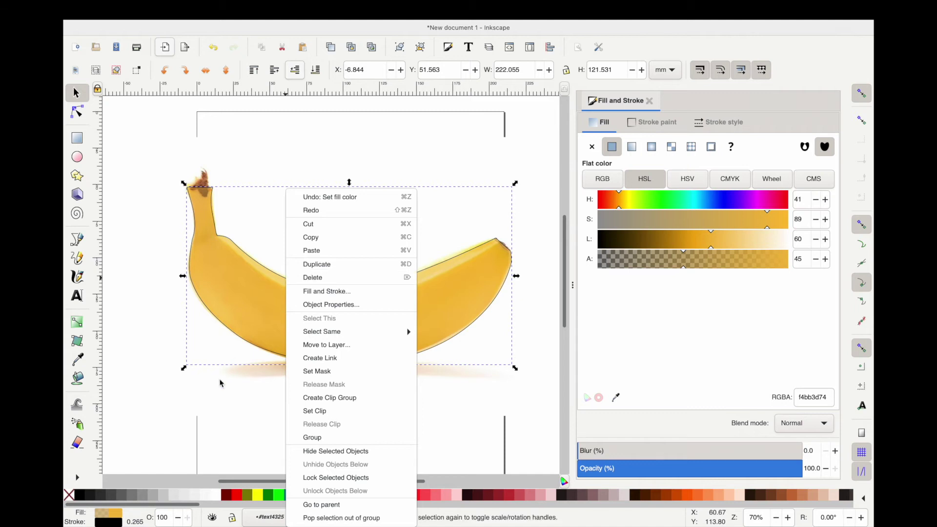
{"action": "left_click", "coordinate": [107, 522]}
{"action": "right_click", "coordinate": [106, 523]}
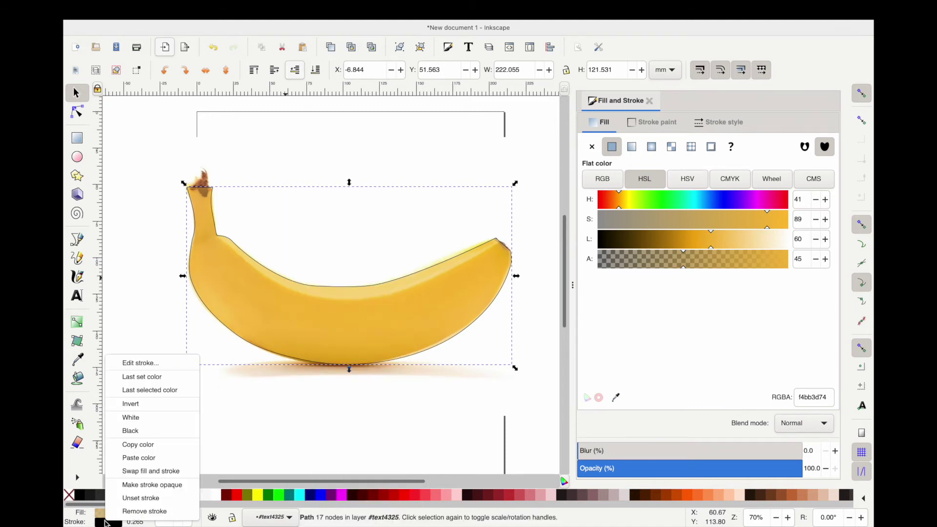
{"action": "left_click", "coordinate": [722, 128]}
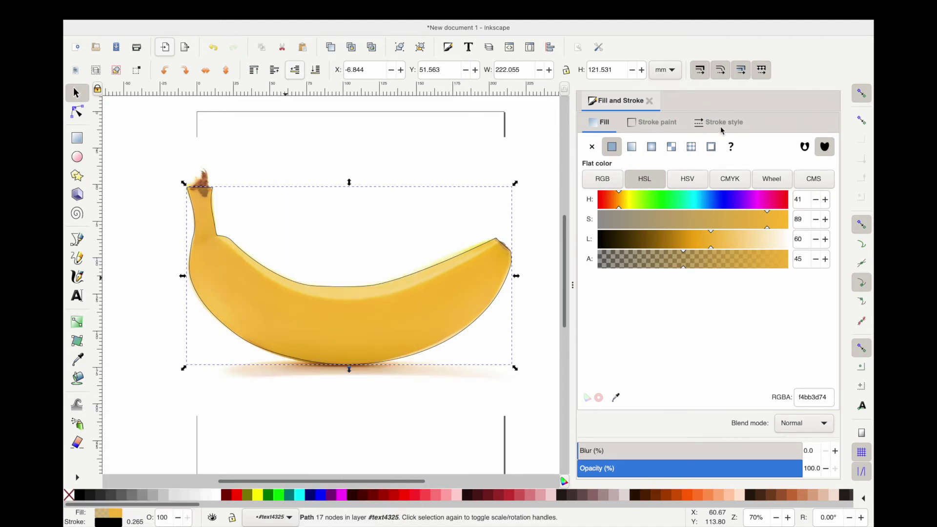
{"action": "left_click", "coordinate": [655, 123]}
{"action": "left_click", "coordinate": [590, 151]}
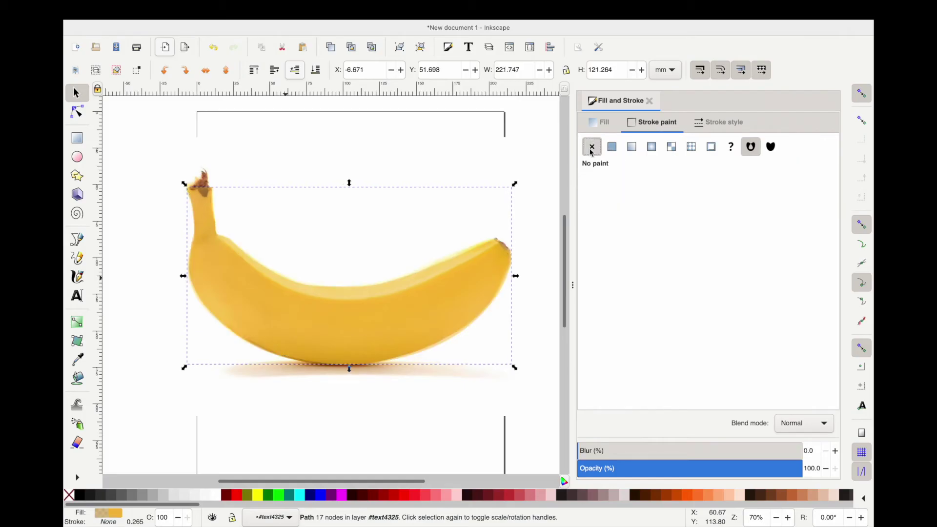
Step: Move the banana shape slightly off the photo, and undo the move
{"action": "left_click", "coordinate": [342, 332]}
{"action": "left_click_drag", "start_coordinate": [342, 332], "coordinate": [359, 303]}
{"action": "key", "text": "ctrl+z"}
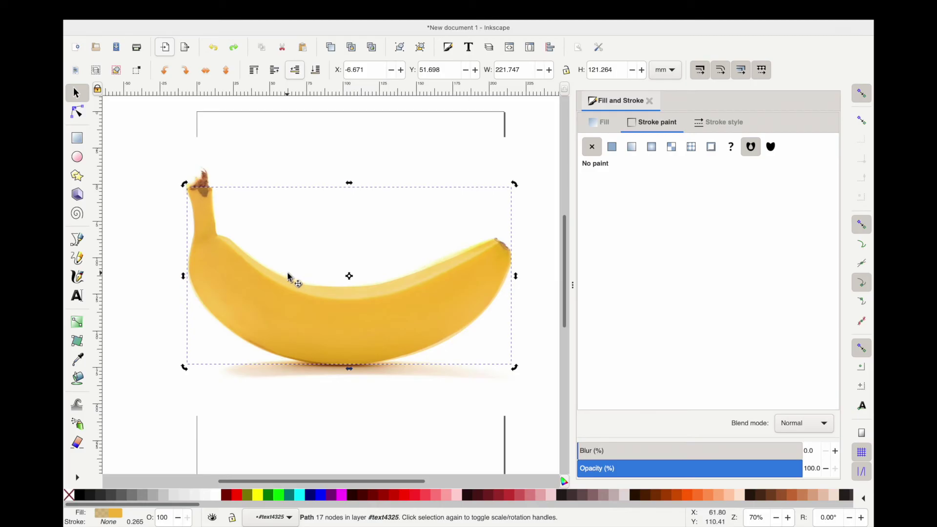
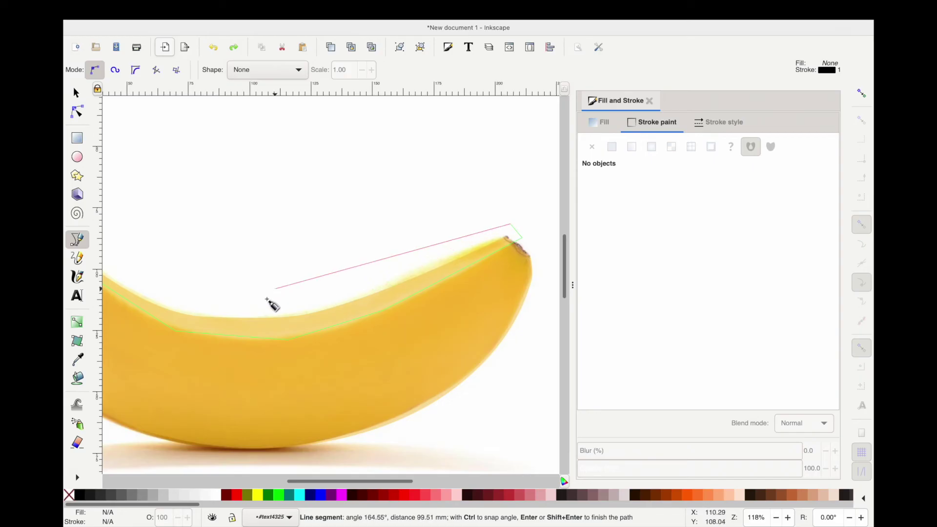
Step: Close the highlight path at the stem's base, and move its starting node slightly up onto the stem's corner
{"action": "scroll", "coordinate": [197, 274], "scroll_direction": "left", "scroll_amount": 8}
{"action": "scroll", "coordinate": [198, 274], "scroll_direction": "up", "scroll_amount": 2}
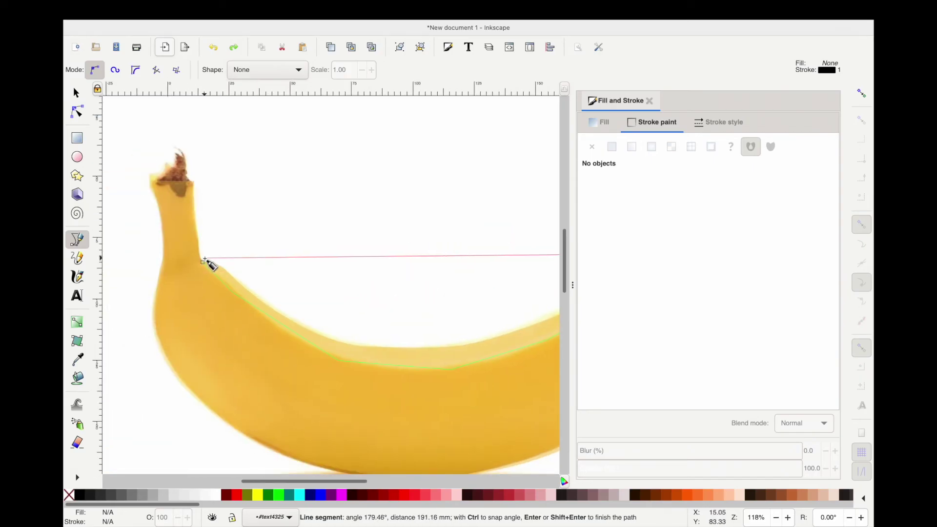
{"action": "left_click", "coordinate": [202, 263]}
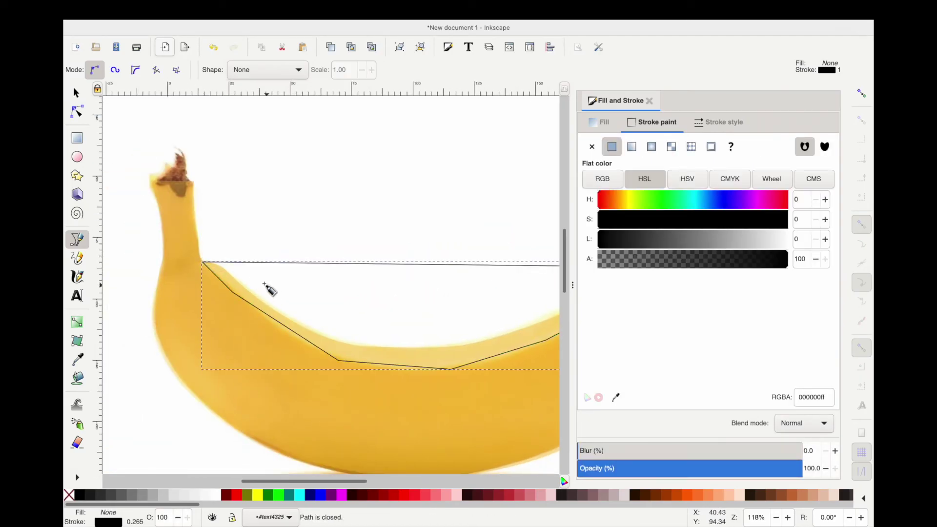
{"action": "key", "text": "s"}
{"action": "key", "text": "n"}
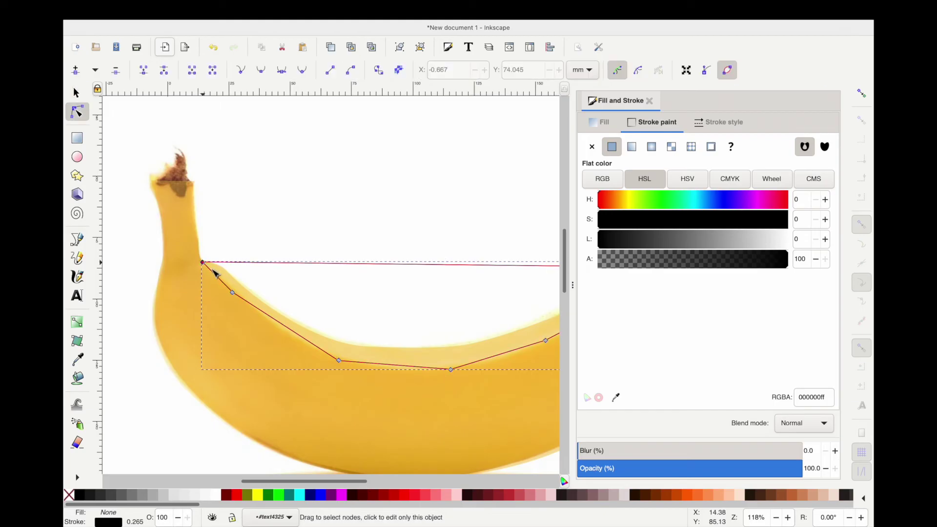
{"action": "left_click_drag", "start_coordinate": [205, 262], "coordinate": [204, 261]}
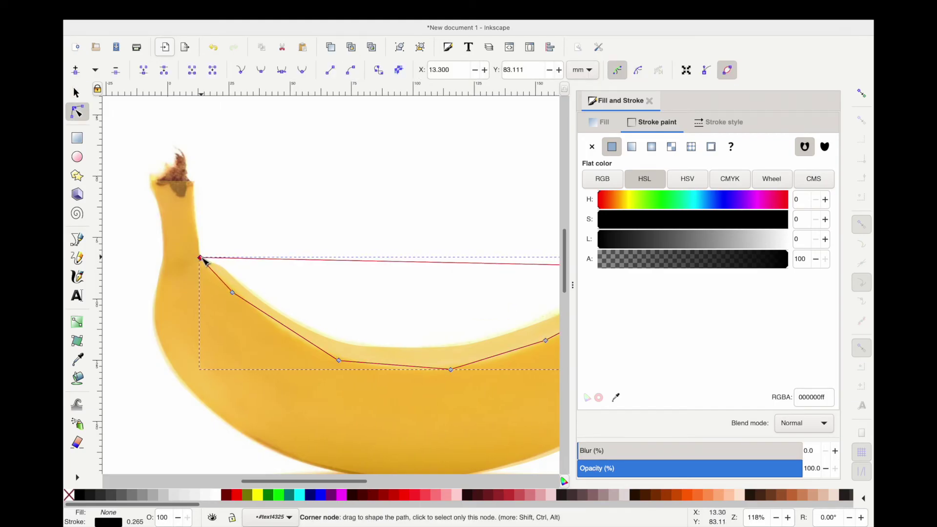
Step: Make the four nodes along the highlight path's lower edge smooth
{"action": "scroll", "coordinate": [289, 306], "scroll_direction": "down", "scroll_amount": 2}
{"action": "key", "text": "Escape"}
{"action": "scroll", "coordinate": [213, 302], "scroll_direction": "up", "scroll_amount": 2}
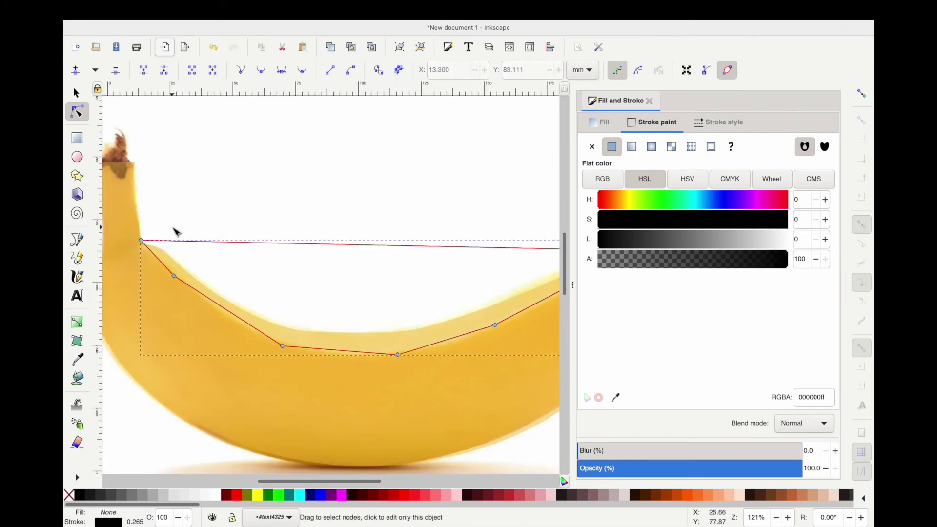
{"action": "scroll", "coordinate": [171, 229], "scroll_direction": "down", "scroll_amount": 2}
{"action": "left_click_drag", "start_coordinate": [164, 223], "coordinate": [380, 306]}
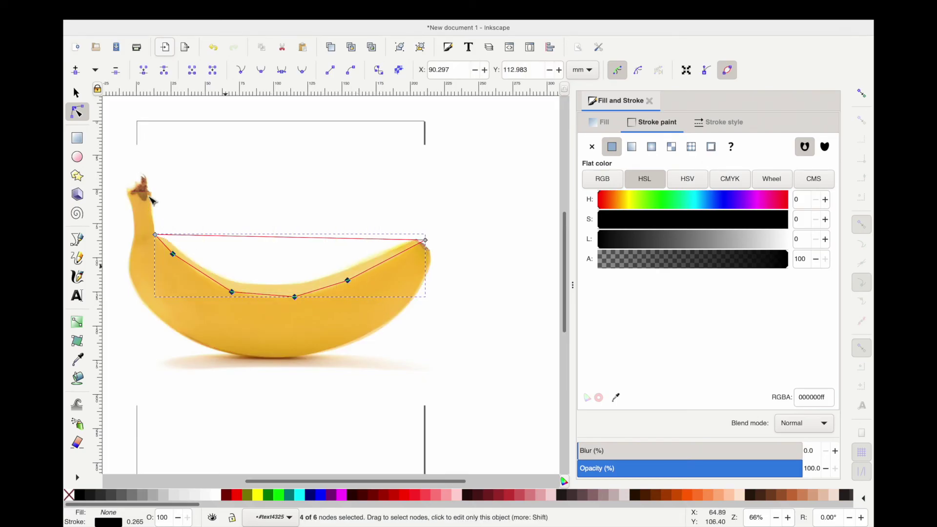
{"action": "left_click", "coordinate": [260, 70]}
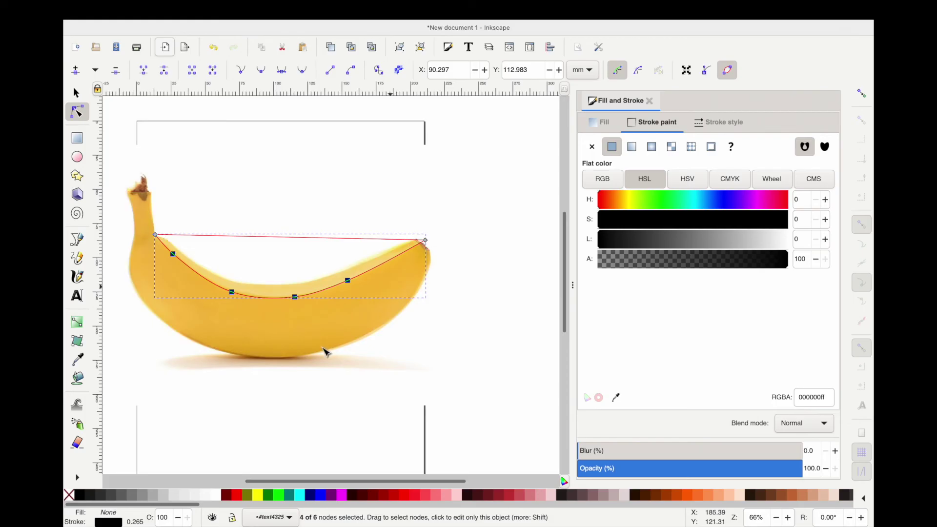
{"action": "key", "text": "Escape"}
Step: Select the banana shape and set its fill's alpha back to 100
{"action": "key", "text": "s"}
{"action": "left_click", "coordinate": [243, 347]}
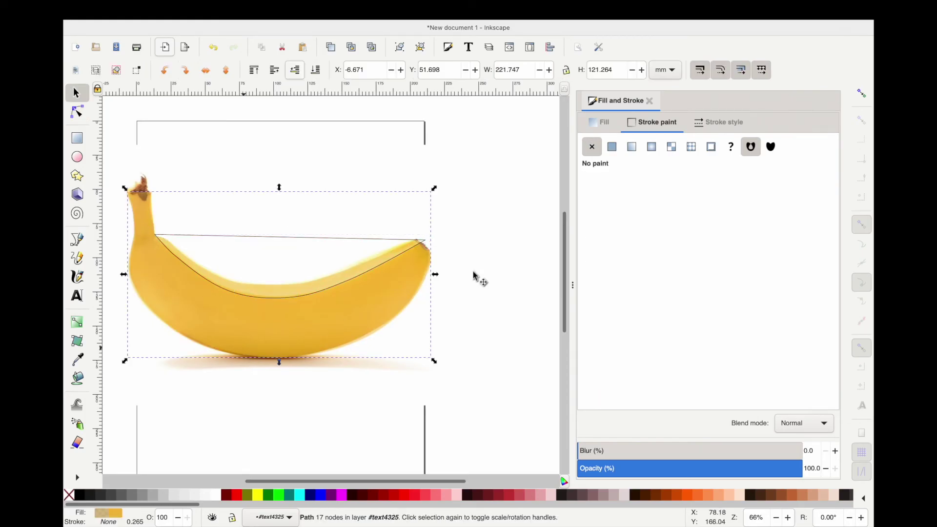
{"action": "key", "text": "ctrl+shift+f"}
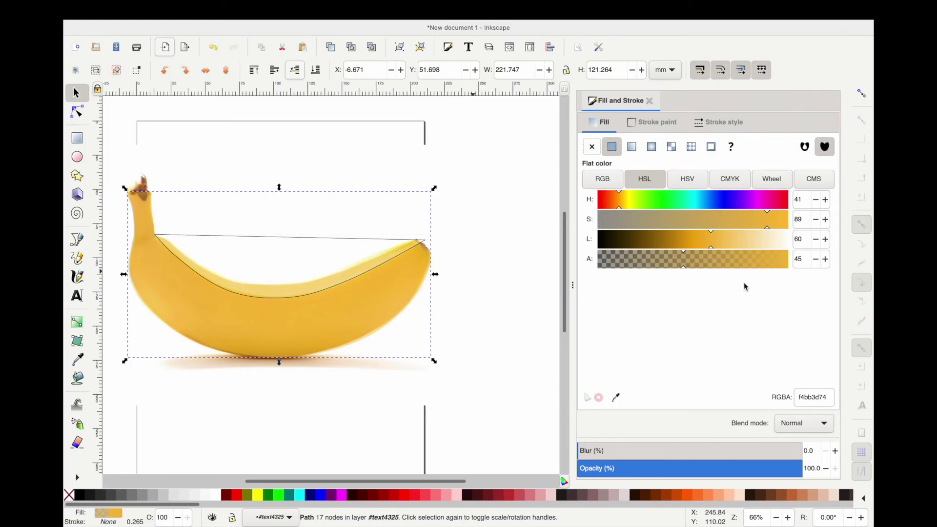
{"action": "left_click", "coordinate": [787, 259]}
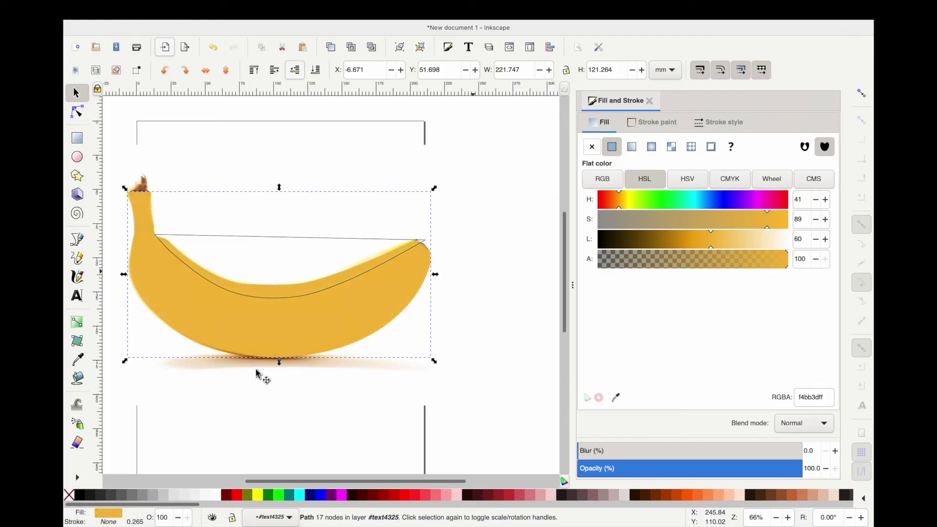
{"action": "left_click", "coordinate": [251, 294]}
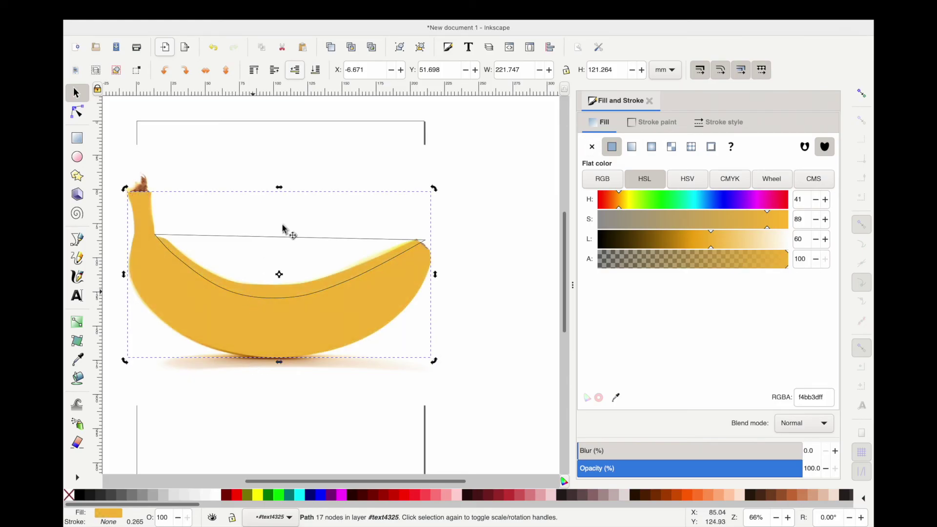
Step: Fill the highlight path with the banana's sampled colour at a lightness of 73, and remove its stroke
{"action": "left_click", "coordinate": [312, 193]}
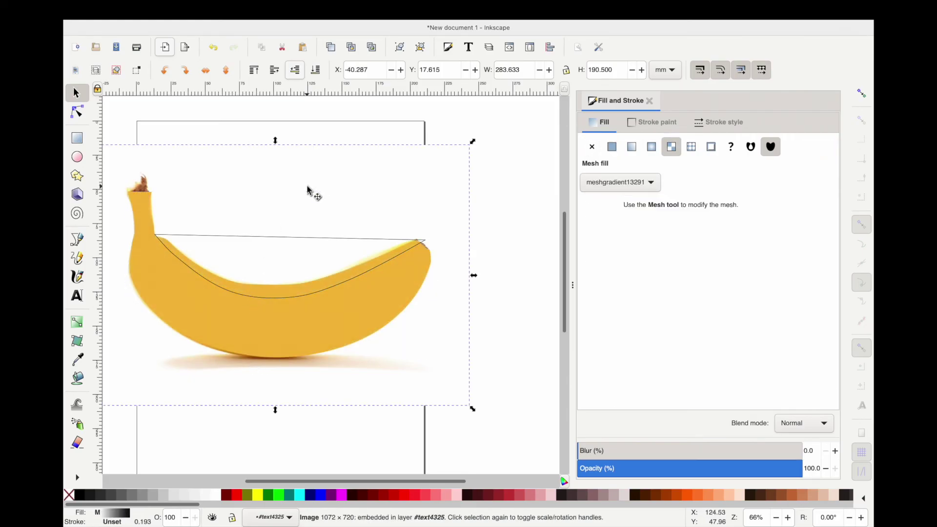
{"action": "left_click", "coordinate": [292, 240]}
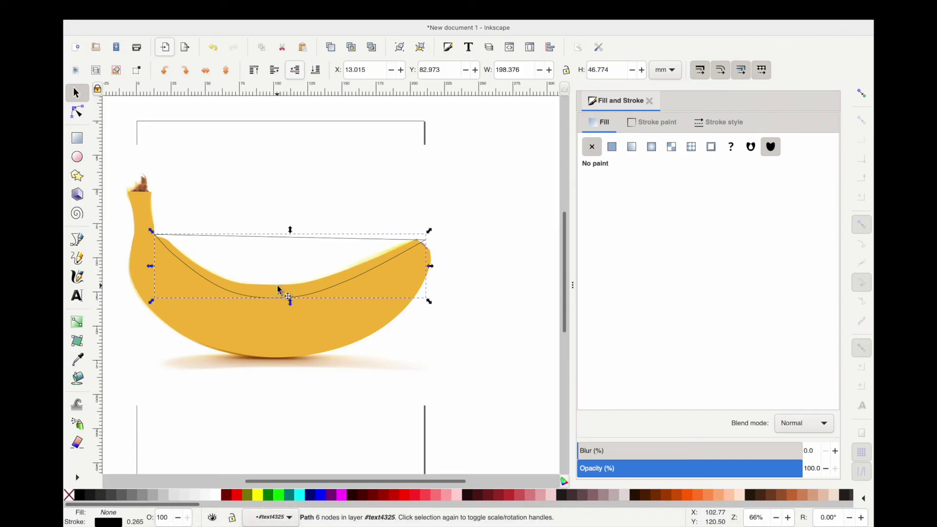
{"action": "key", "text": "d"}
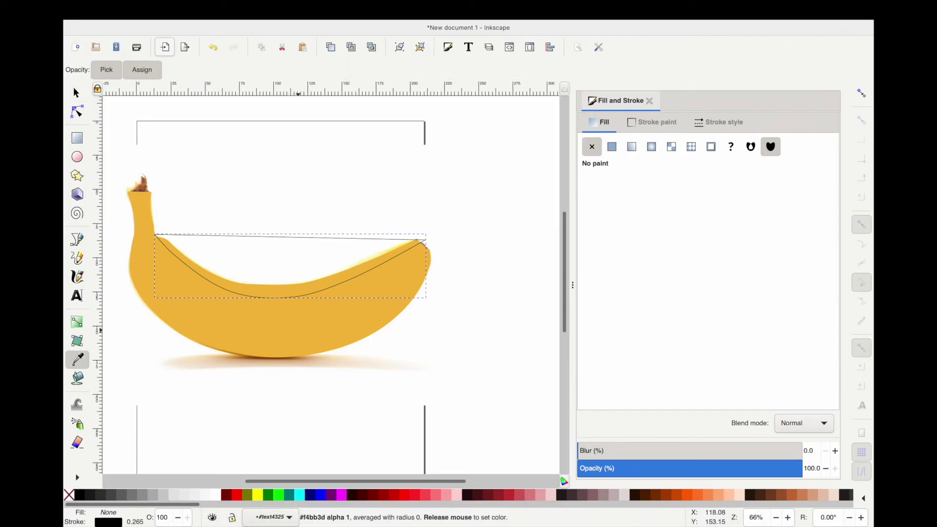
{"action": "left_click", "coordinate": [300, 331]}
{"action": "key", "text": "s"}
{"action": "left_click_drag", "start_coordinate": [721, 244], "coordinate": [737, 244]}
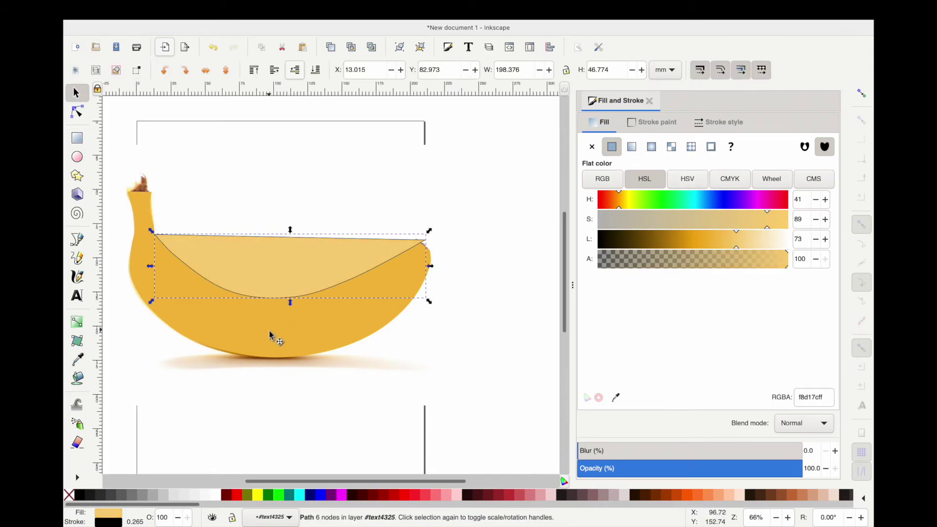
{"action": "right_click", "coordinate": [109, 522]}
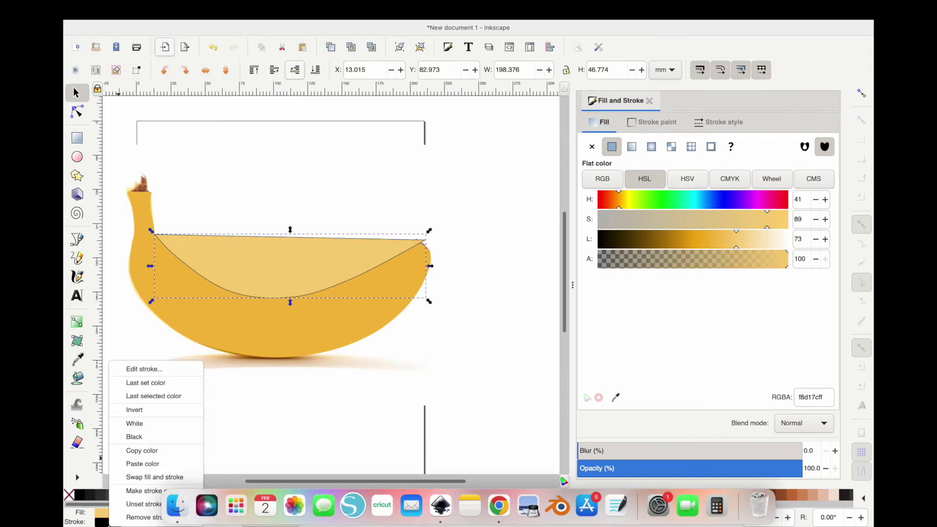
{"action": "left_click", "coordinate": [139, 517]}
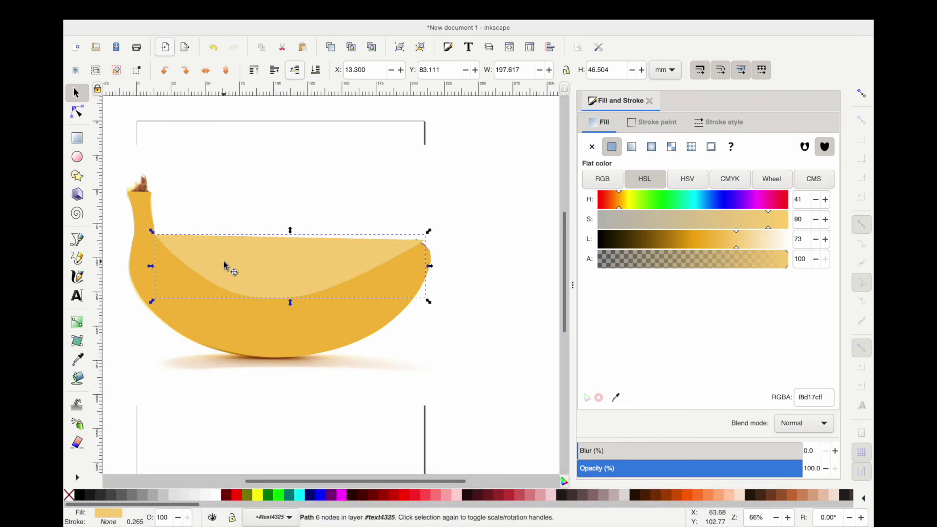
Step: Duplicate the banana shape, move the copy down and slightly left of the original, and select both banana shapes
{"action": "key", "text": "1"}
{"action": "right_click", "coordinate": [258, 334]}
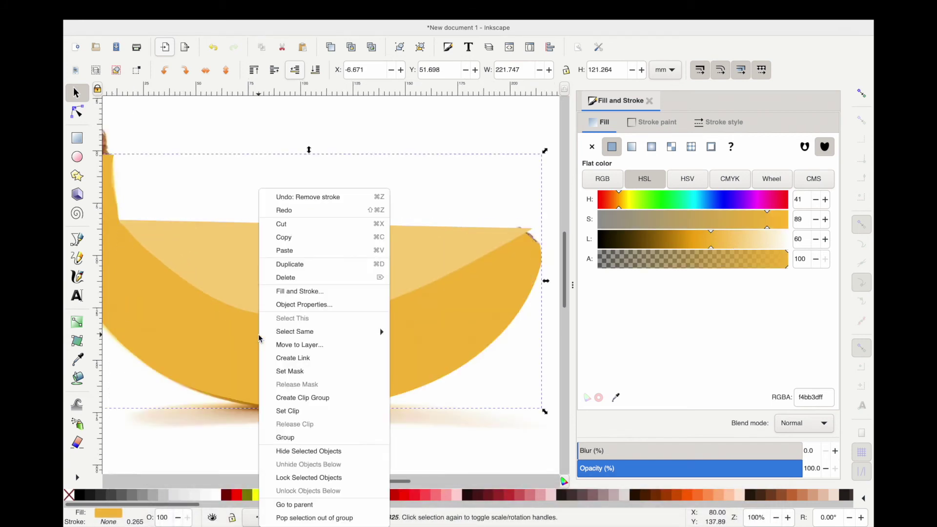
{"action": "left_click", "coordinate": [331, 265]}
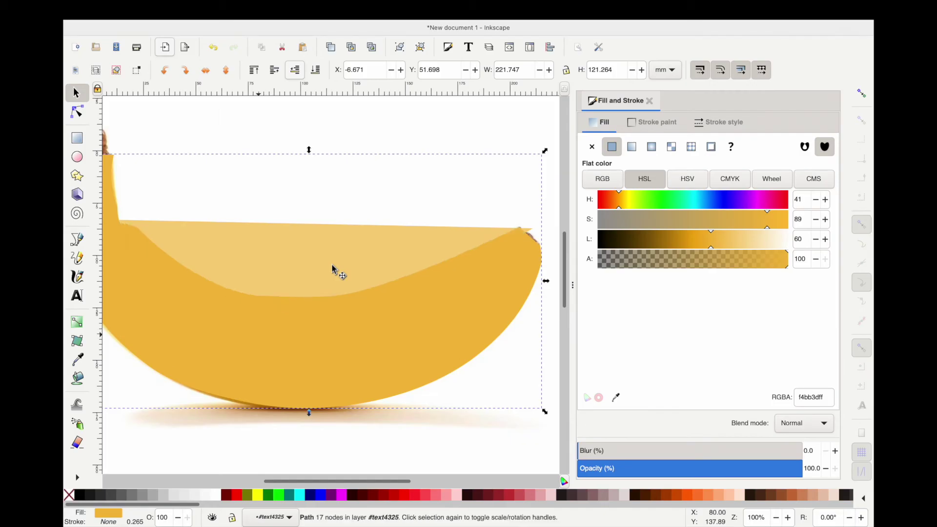
{"action": "scroll", "coordinate": [332, 267], "scroll_direction": "down", "scroll_amount": 3}
{"action": "left_click_drag", "start_coordinate": [288, 368], "coordinate": [271, 419]}
{"action": "key", "text": "ctrl+a"}
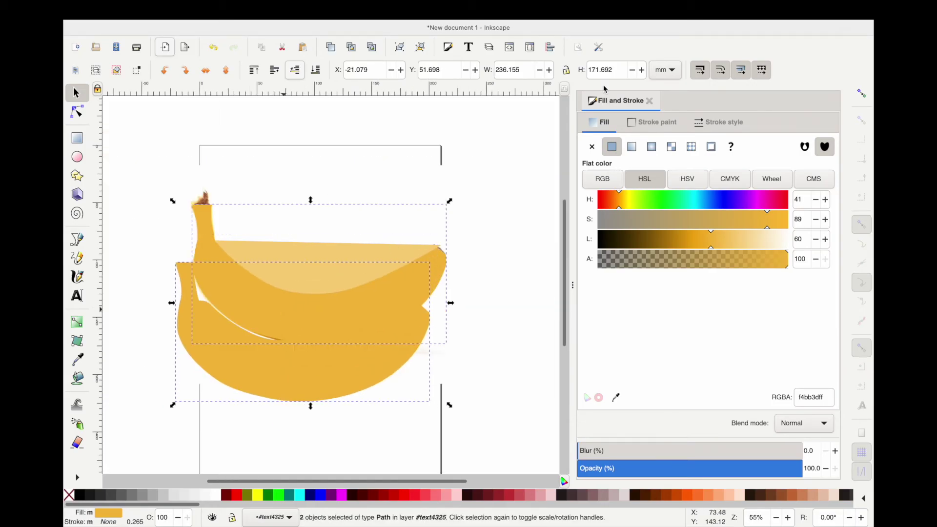
Step: Centre the banana copy on the original both horizontally and vertically, relative to the last selected object
{"action": "mouse_move", "coordinate": [226, 5]}
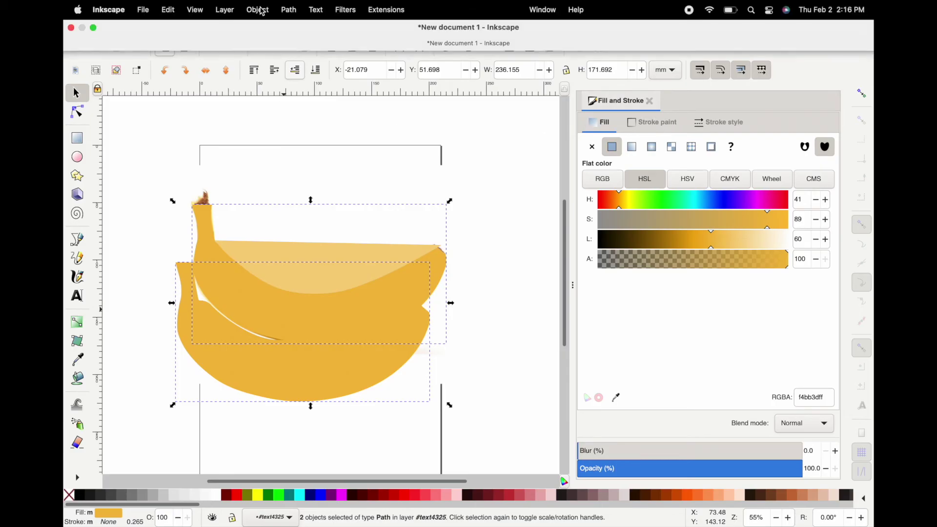
{"action": "left_click", "coordinate": [287, 10]}
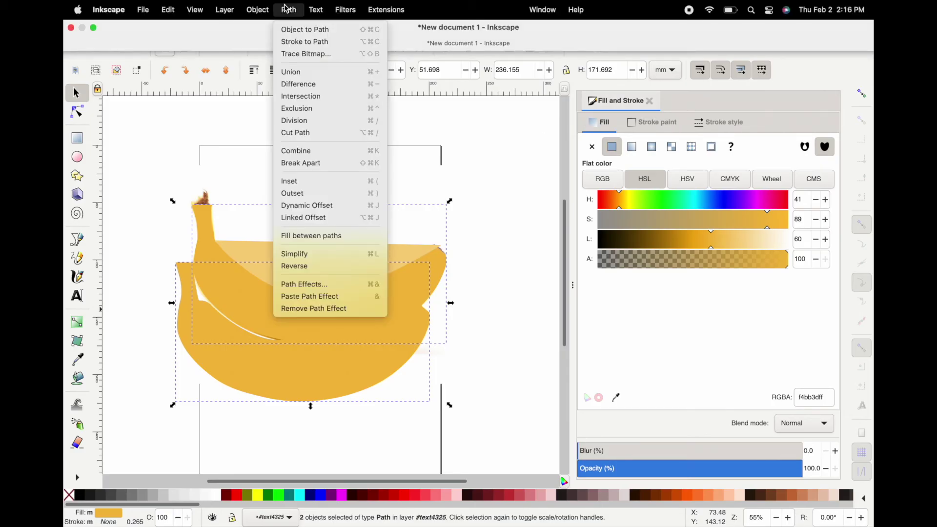
{"action": "mouse_move", "coordinate": [248, 13]}
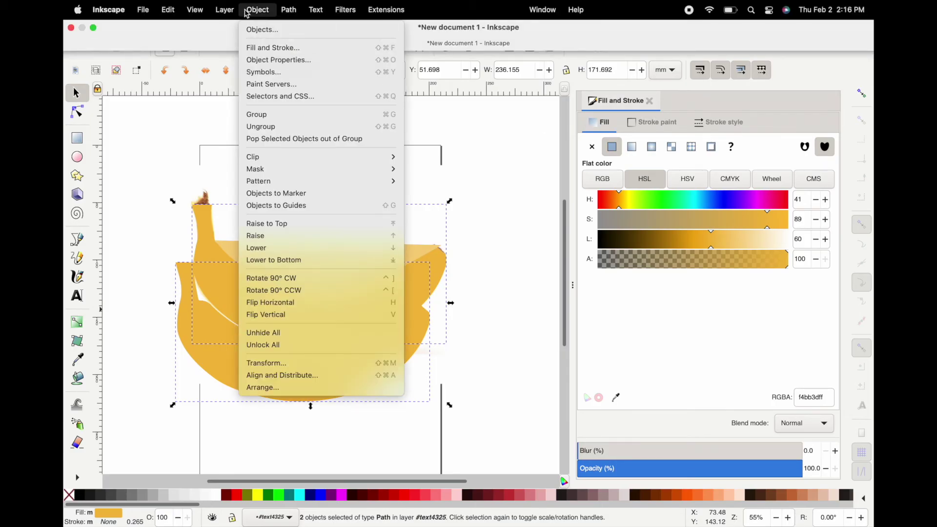
{"action": "left_click", "coordinate": [274, 376]}
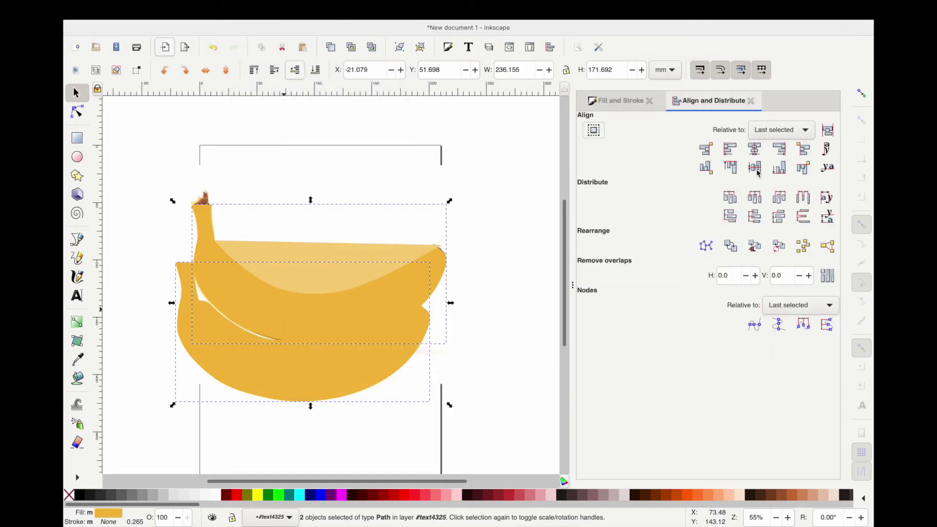
{"action": "left_click", "coordinate": [754, 149]}
{"action": "left_click", "coordinate": [754, 167]}
Step: Intersect the highlight with the banana copy, and undo both the intersection and the centring of the copy
{"action": "left_click", "coordinate": [496, 273]}
{"action": "left_click", "coordinate": [324, 284]}
{"action": "left_click", "coordinate": [312, 265], "text": "shift"}
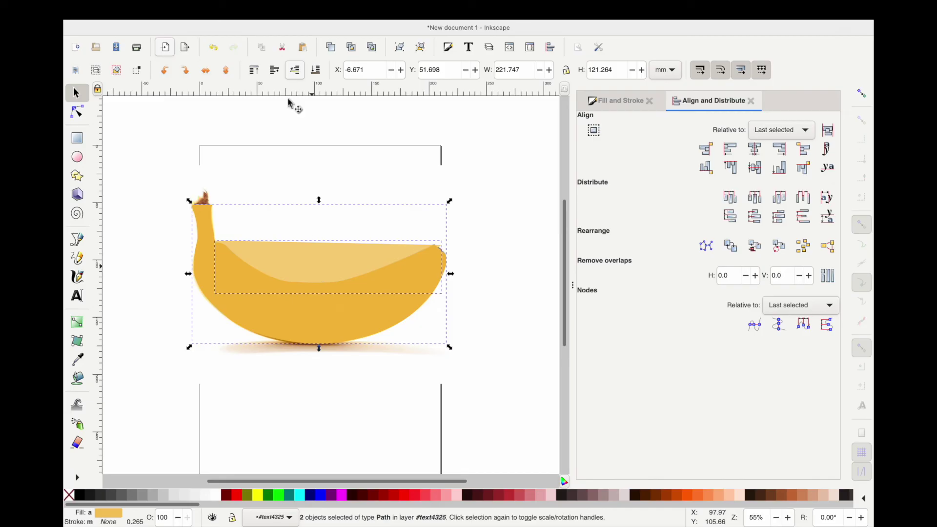
{"action": "left_click", "coordinate": [290, 9]}
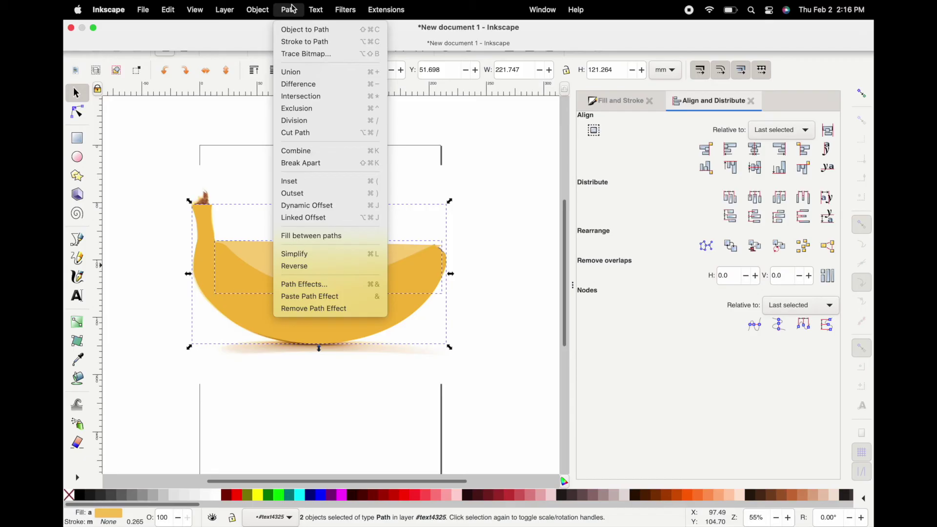
{"action": "left_click", "coordinate": [297, 96]}
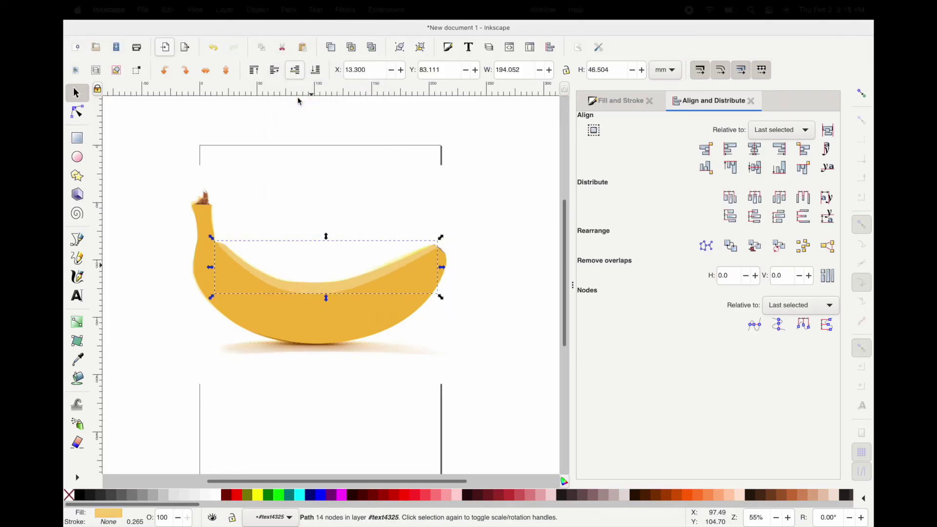
{"action": "key", "text": "super+z"}
Step: Align the two selected banana shapes on their horizontal and vertical centres relative to the last selected, and deselect them
{"action": "left_click", "coordinate": [287, 9]}
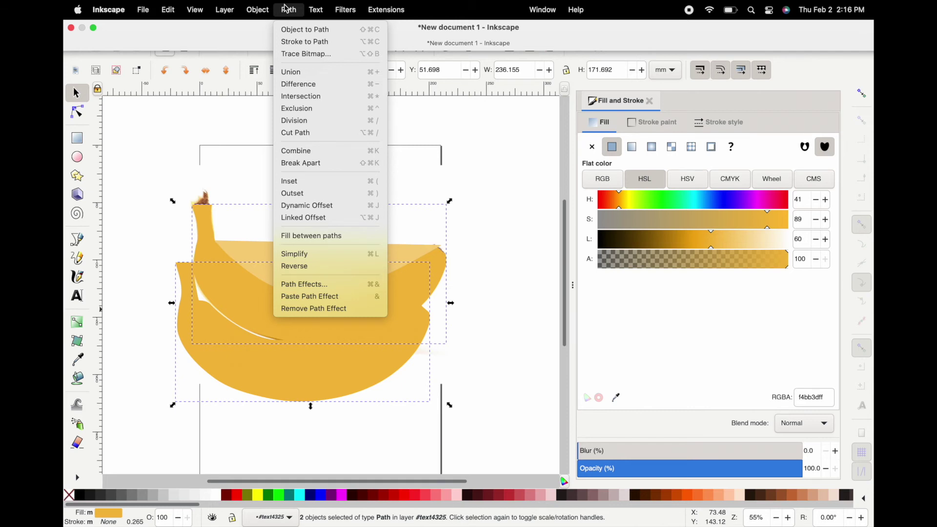
{"action": "mouse_move", "coordinate": [249, 13]}
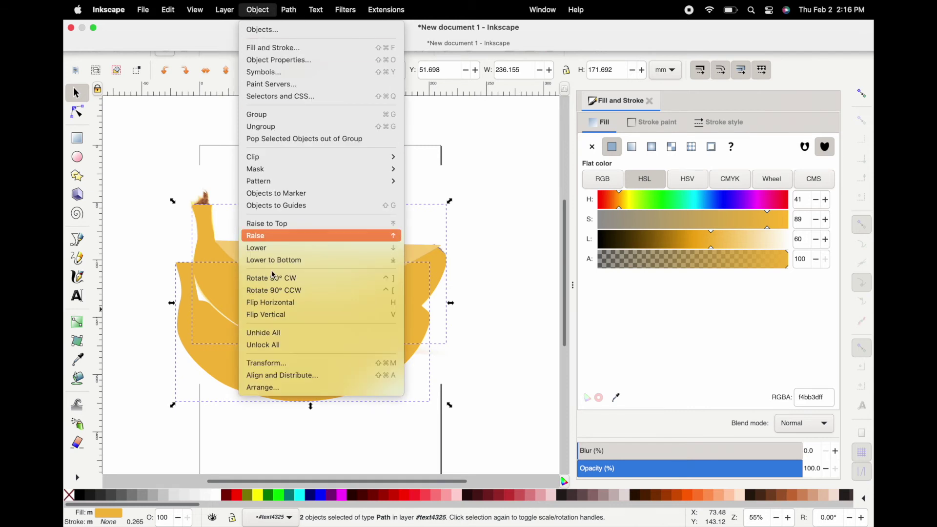
{"action": "left_click", "coordinate": [274, 377]}
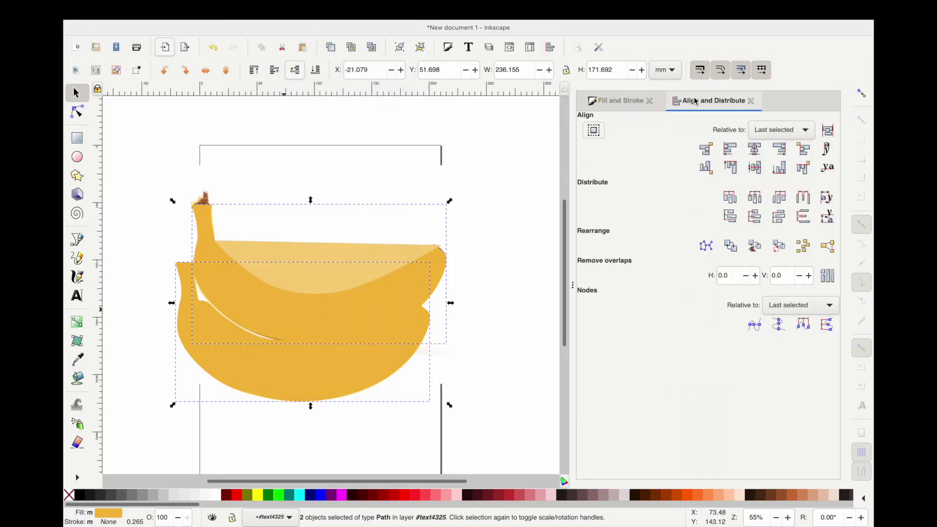
{"action": "left_click", "coordinate": [754, 150]}
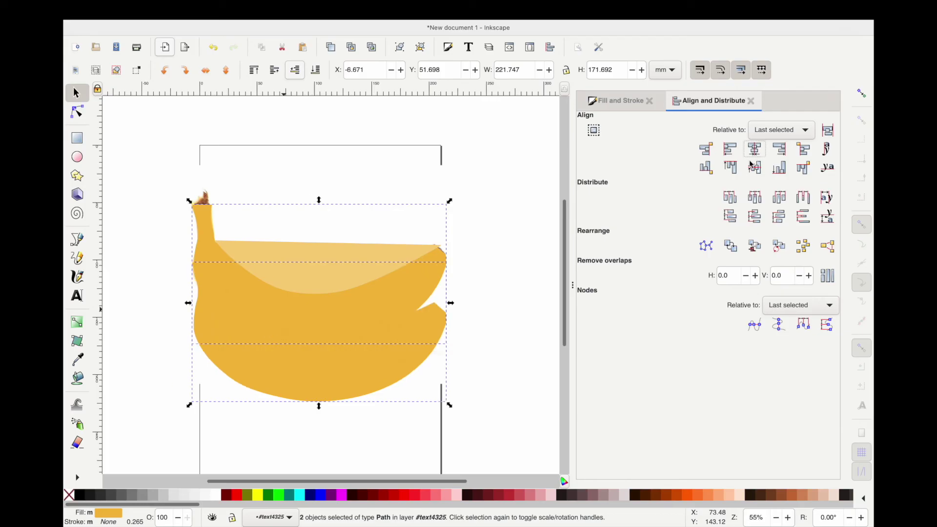
{"action": "left_click", "coordinate": [754, 167]}
{"action": "key", "text": "Escape"}
Step: Trim the highlight to the banana's outline by intersecting it with the banana copy on top
{"action": "left_click", "coordinate": [351, 305]}
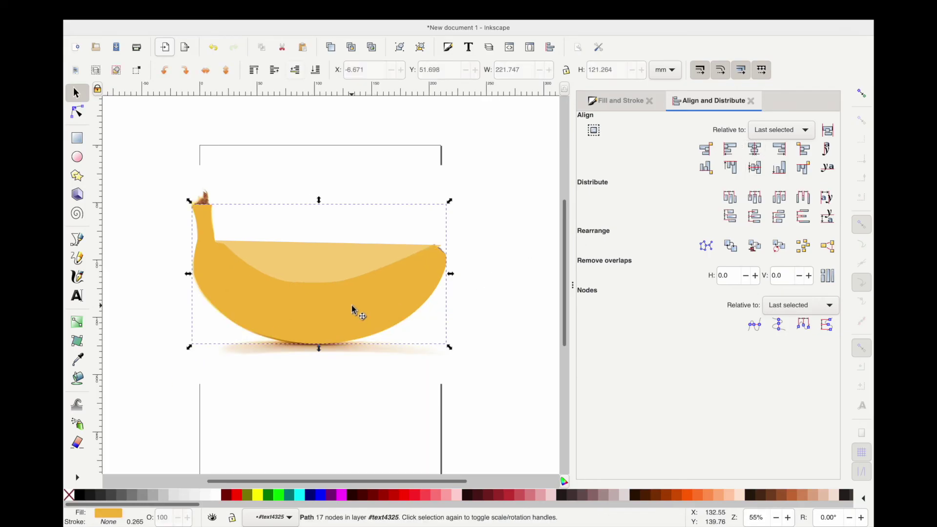
{"action": "left_click", "coordinate": [312, 265], "text": "shift"}
{"action": "mouse_move", "coordinate": [288, 3]}
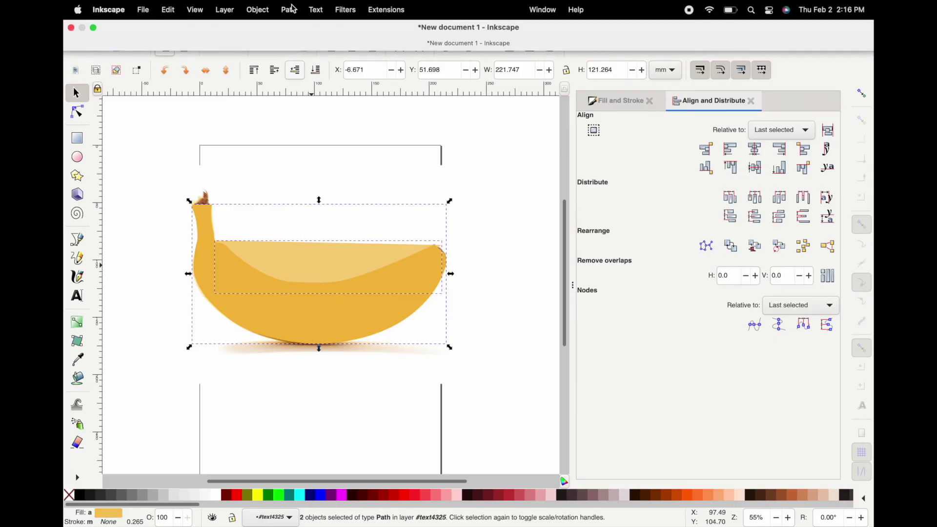
{"action": "left_click", "coordinate": [290, 10]}
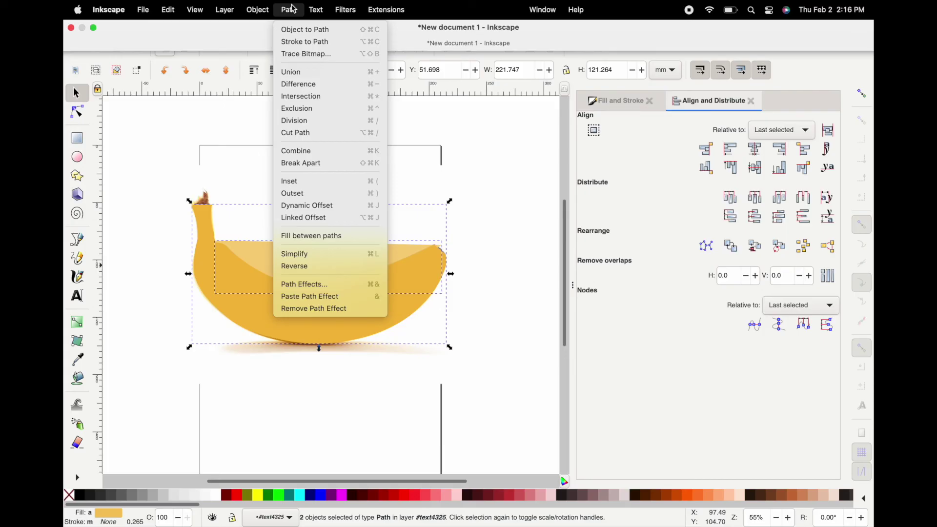
{"action": "left_click", "coordinate": [299, 101]}
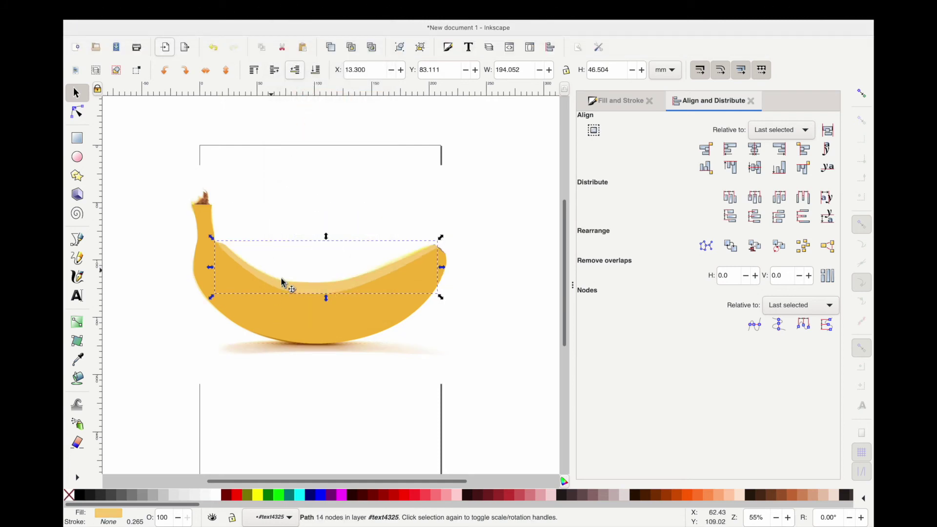
Step: Delete the banana photo behind the shapes, and undo the deletion
{"action": "scroll", "coordinate": [282, 282], "scroll_direction": "up", "scroll_amount": 2}
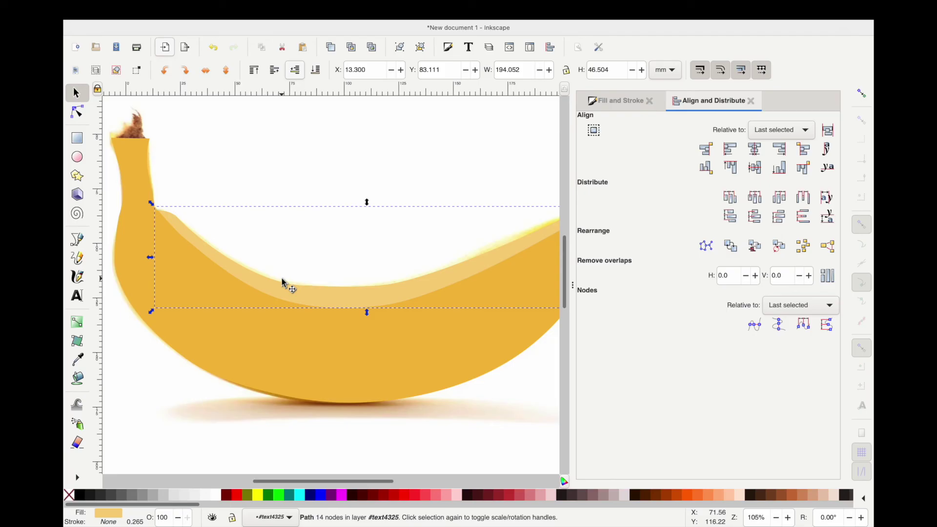
{"action": "scroll", "coordinate": [286, 284], "scroll_direction": "down", "scroll_amount": 1}
{"action": "scroll", "coordinate": [291, 207], "scroll_direction": "down", "scroll_amount": 1}
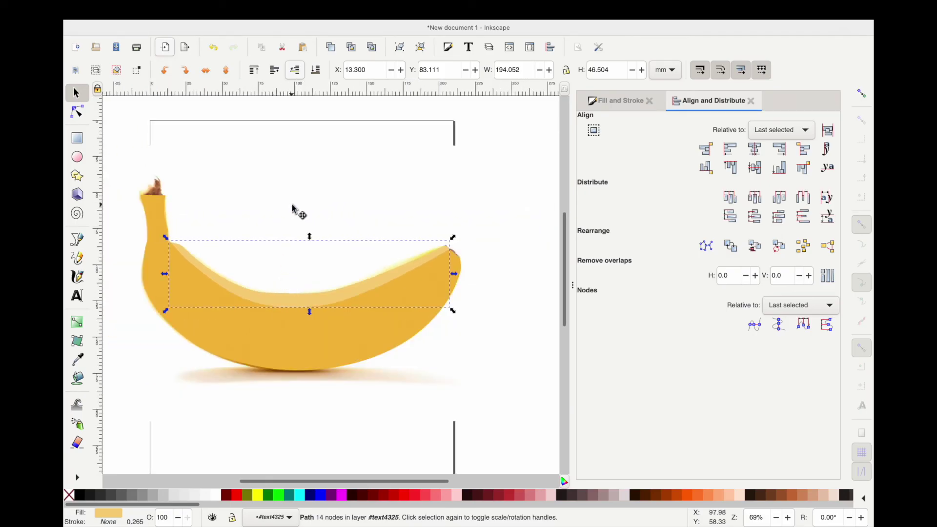
{"action": "left_click", "coordinate": [295, 209]}
{"action": "key", "text": "Delete"}
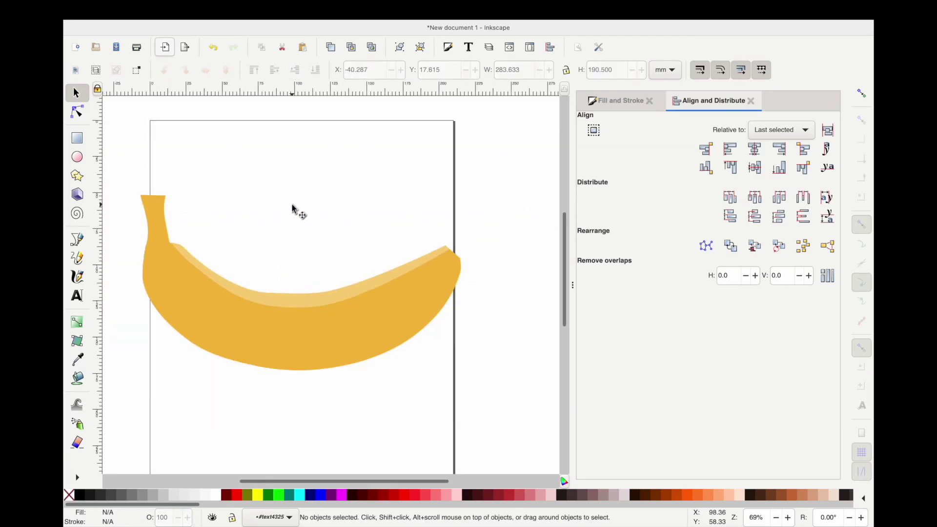
{"action": "key", "text": "ctrl+z"}
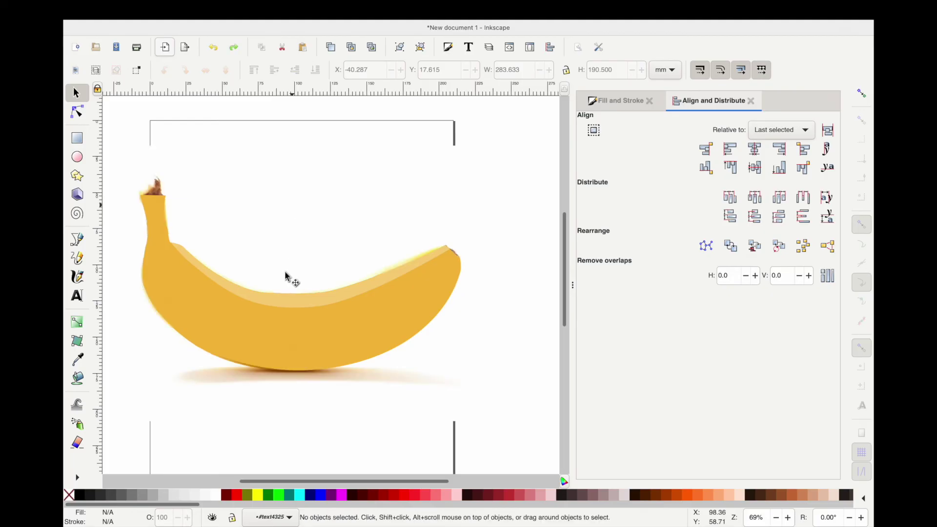
Step: Select the banana shape and its highlight together, move them off the photo, and undo the move
{"action": "left_click", "coordinate": [267, 312]}
{"action": "left_click", "coordinate": [253, 329], "text": "alt+shift"}
{"action": "mouse_move", "coordinate": [239, 331]}
{"action": "left_mouse_down"}
{"action": "mouse_move", "coordinate": [395, 301]}
{"action": "mouse_move", "coordinate": [421, 274]}
{"action": "left_mouse_up"}
{"action": "key", "text": "ctrl+z"}
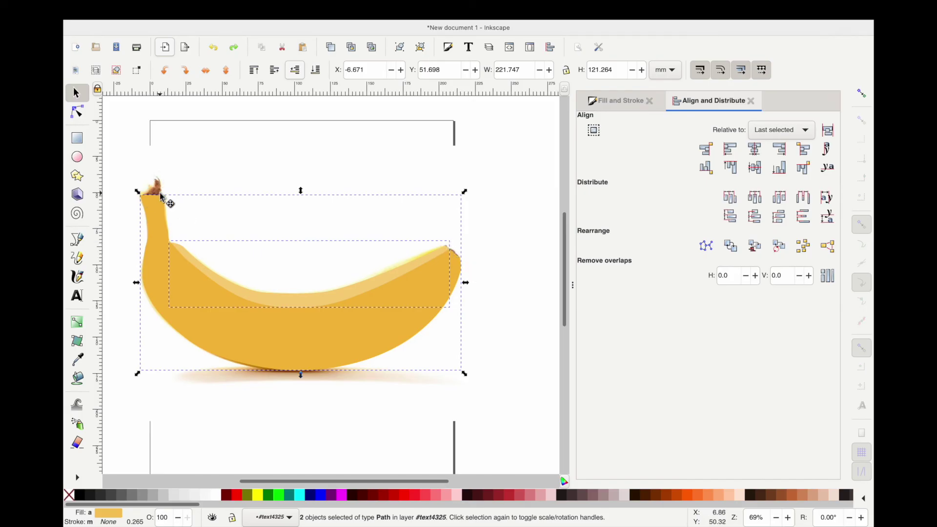
Step: Set the fill alpha of the selected banana and highlight shapes to 58, and select the photo instead
{"action": "left_click", "coordinate": [620, 105]}
{"action": "left_click", "coordinate": [708, 258]}
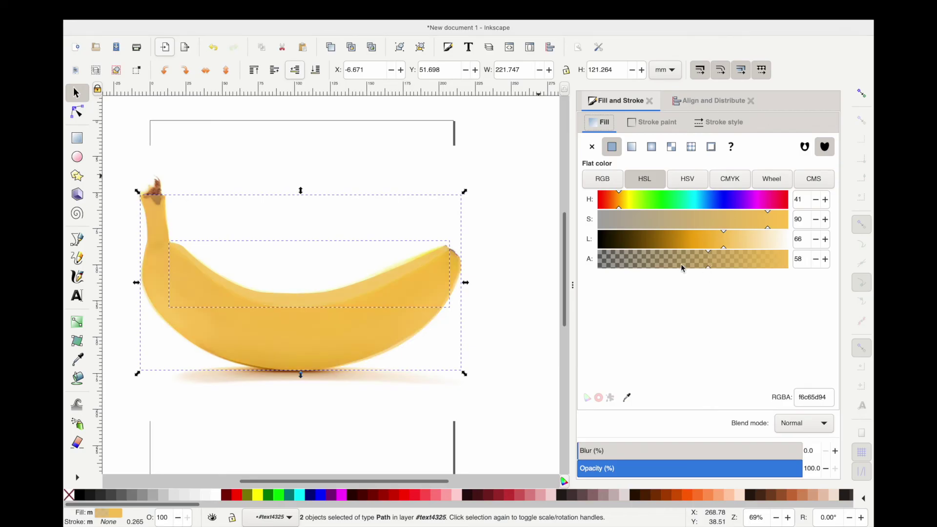
{"action": "left_click", "coordinate": [192, 204]}
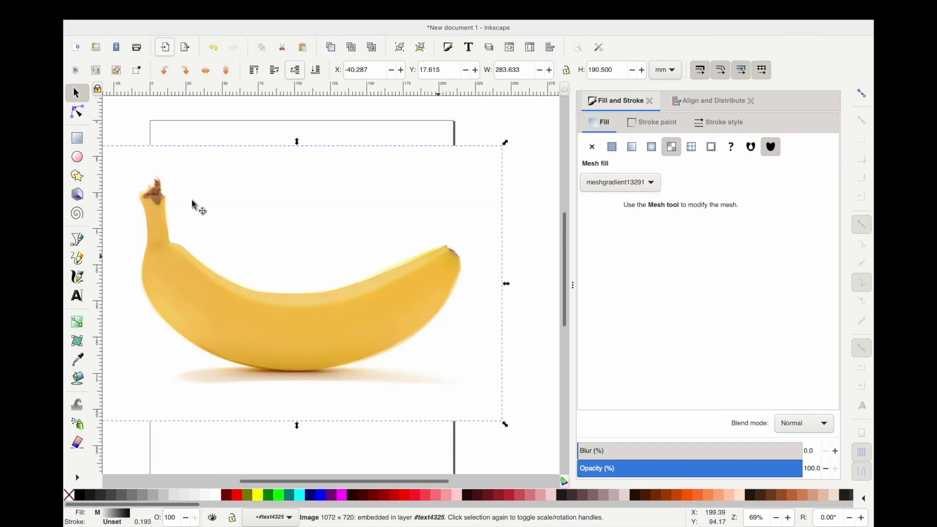
Step: Draw a closed outline around the banana's stem tip with the Pen tool and fill it with brown sampled from the photo
{"action": "scroll", "coordinate": [157, 195], "scroll_direction": "up", "scroll_amount": 3}
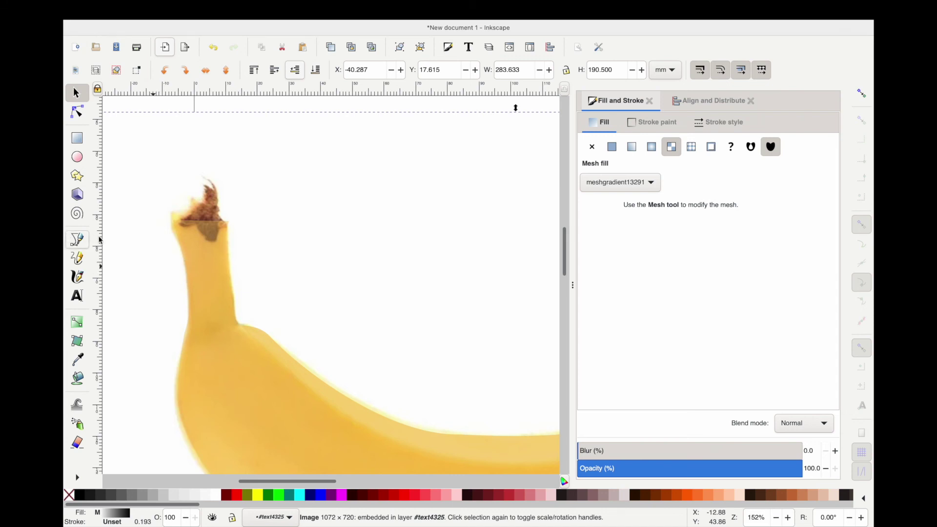
{"action": "left_click", "coordinate": [77, 239]}
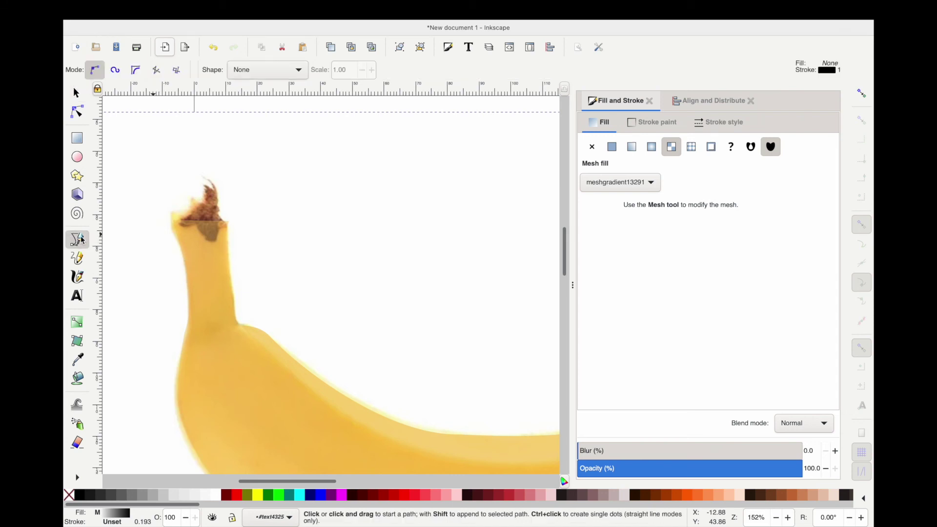
{"action": "left_click", "coordinate": [207, 186]}
{"action": "left_click", "coordinate": [181, 220]}
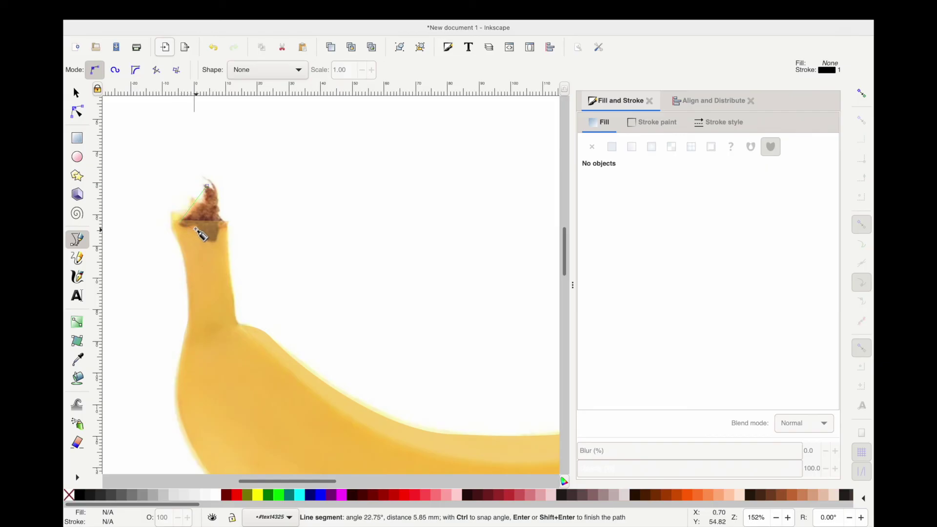
{"action": "left_click", "coordinate": [195, 226]}
{"action": "left_click", "coordinate": [213, 246]}
{"action": "left_click", "coordinate": [219, 231]}
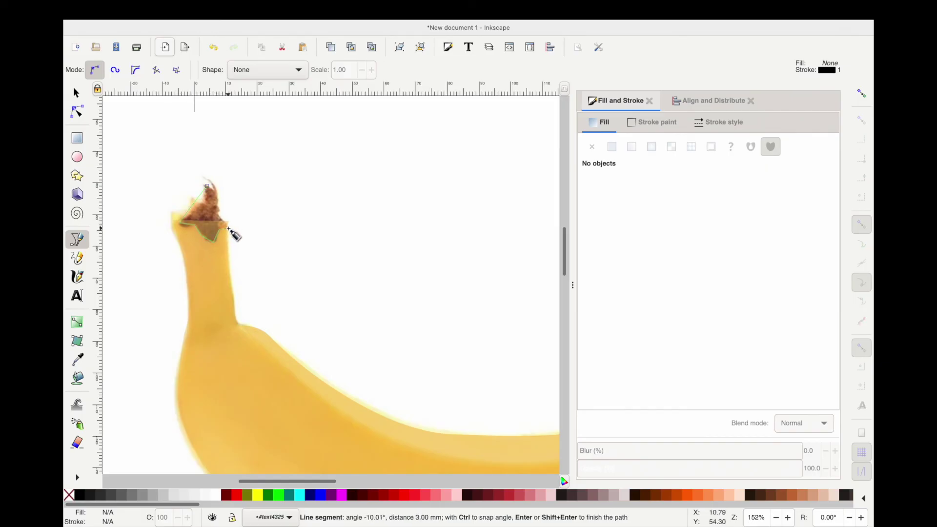
{"action": "left_click", "coordinate": [223, 221]}
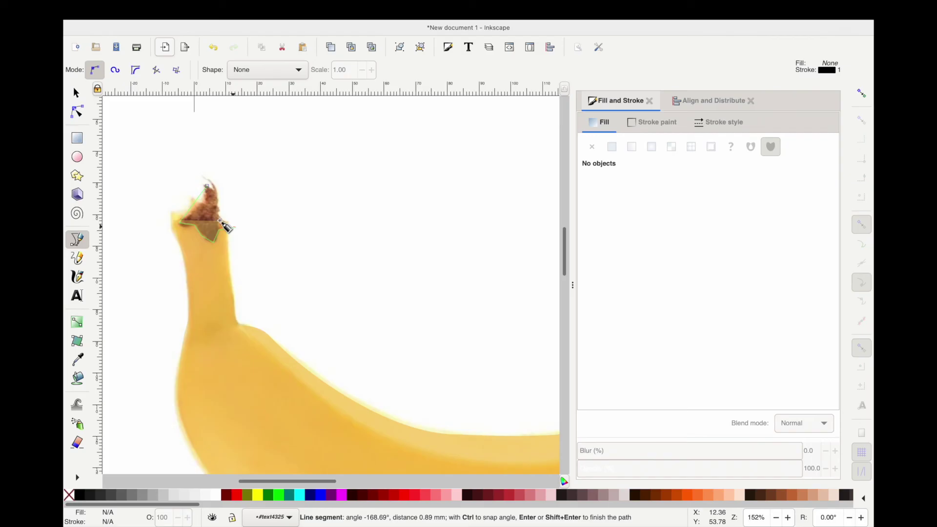
{"action": "left_click", "coordinate": [208, 186]}
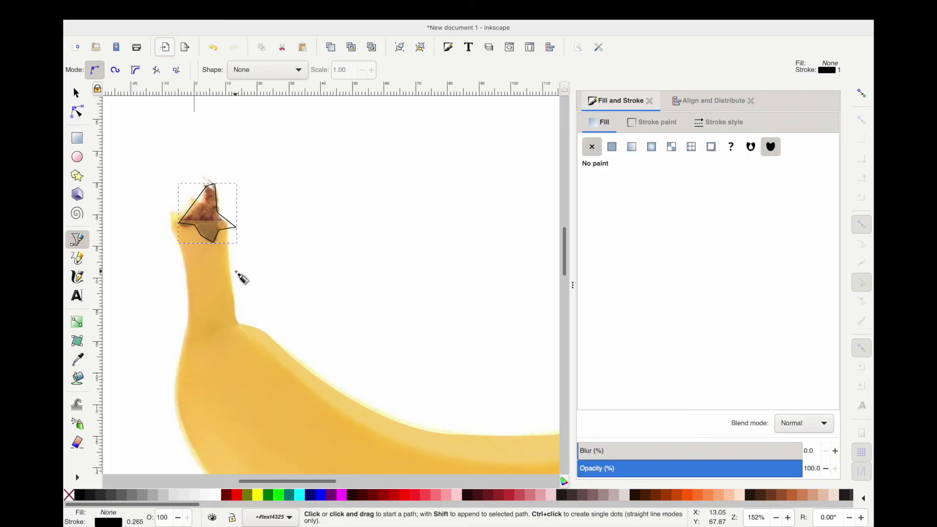
{"action": "key", "text": "d"}
{"action": "left_click", "coordinate": [203, 211]}
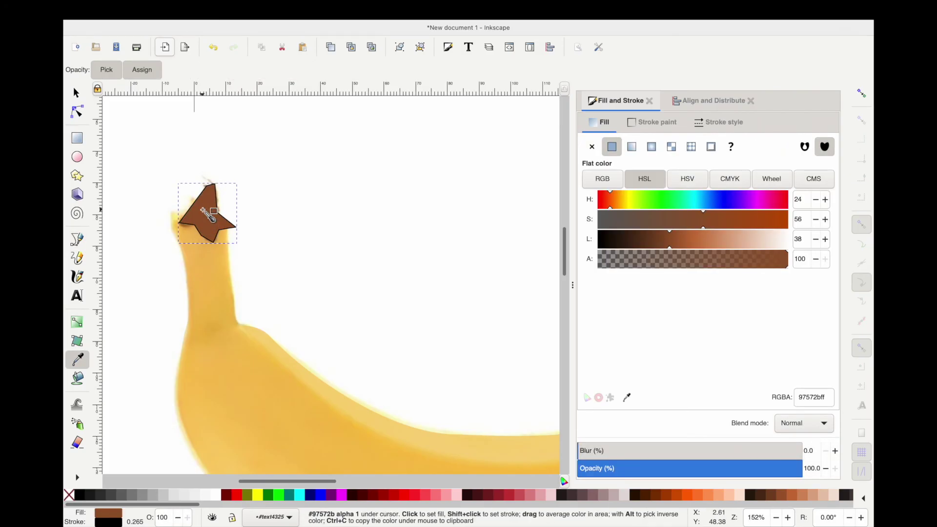
Step: Remove the stem tip's fill and reshape its nodes and edges to follow the brown area in the photo
{"action": "key", "text": "n"}
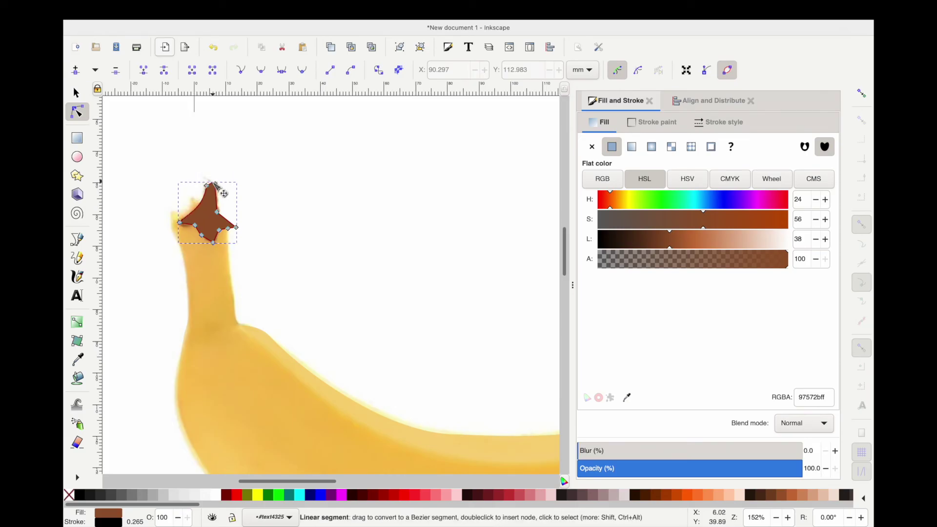
{"action": "left_click", "coordinate": [211, 186]}
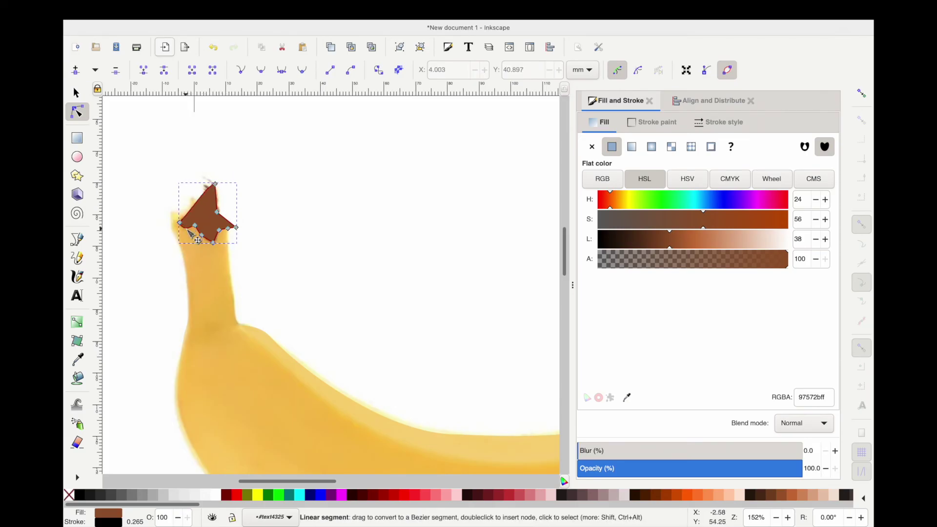
{"action": "left_click", "coordinate": [201, 235]}
{"action": "right_click", "coordinate": [110, 513]}
{"action": "left_click", "coordinate": [146, 514]}
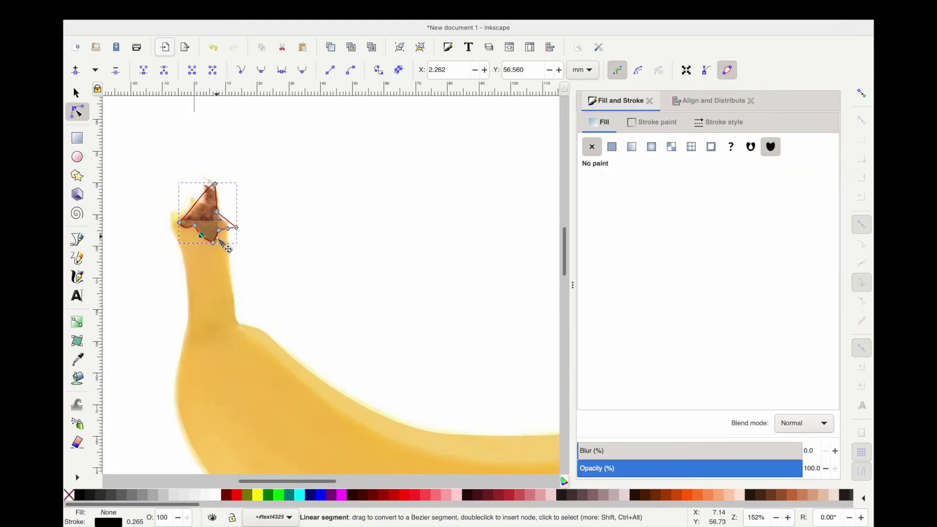
{"action": "left_click_drag", "start_coordinate": [236, 228], "coordinate": [227, 230]}
{"action": "key", "text": "Escape"}
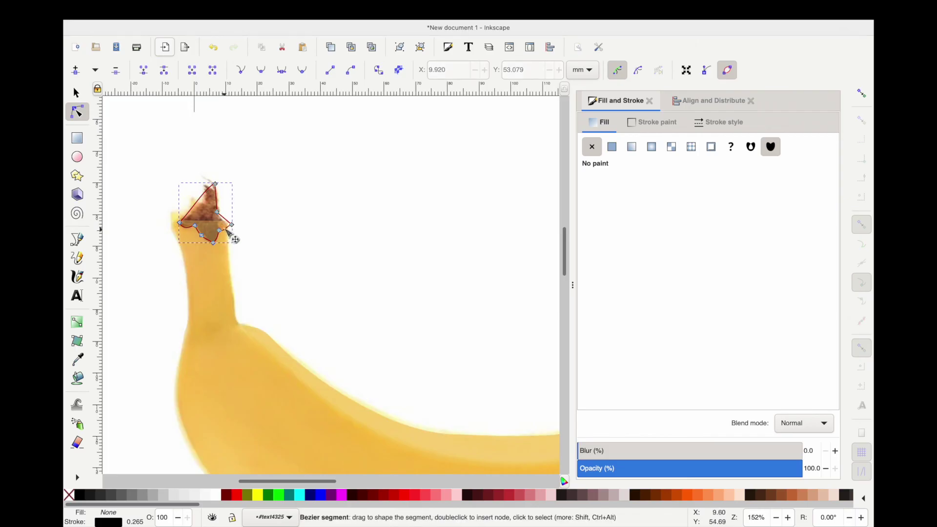
{"action": "double_click", "coordinate": [201, 201]}
{"action": "left_click_drag", "start_coordinate": [201, 200], "coordinate": [209, 181]}
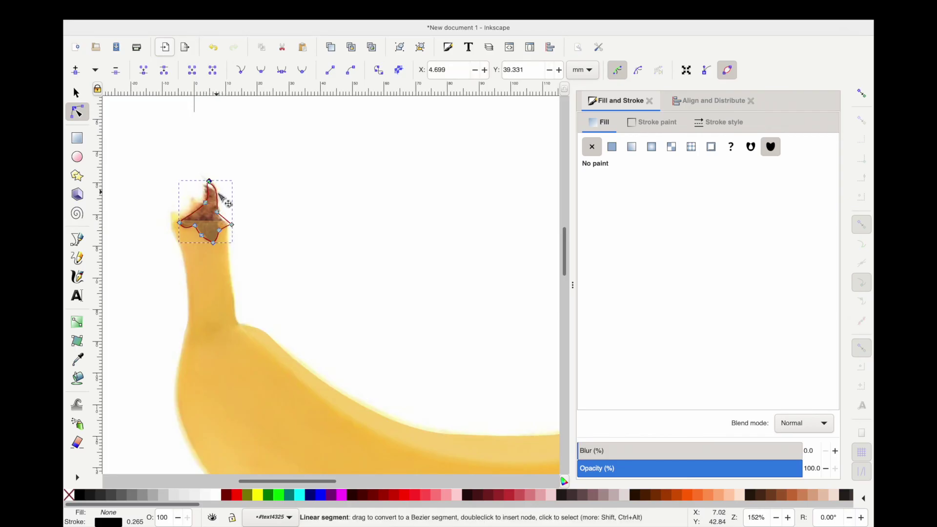
Step: Fill the stem tip with brown sampled from the photo and remove its stroke
{"action": "scroll", "coordinate": [215, 222], "scroll_direction": "down", "scroll_amount": 1}
{"action": "left_click", "coordinate": [77, 360]}
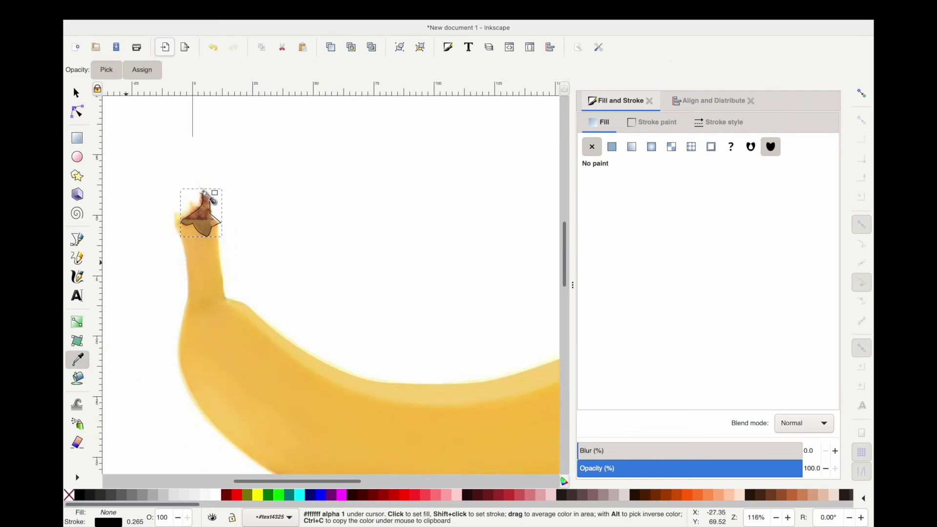
{"action": "left_click", "coordinate": [200, 205]}
{"action": "key", "text": "s"}
{"action": "right_click", "coordinate": [113, 523]}
{"action": "left_click", "coordinate": [146, 508]}
Step: Paste a copy of the banana shape and centre it horizontally and vertically on the original
{"action": "left_click", "coordinate": [202, 267]}
{"action": "key", "text": "alt"}
{"action": "key", "text": "ctrl+c"}
{"action": "key", "text": "ctrl+v"}
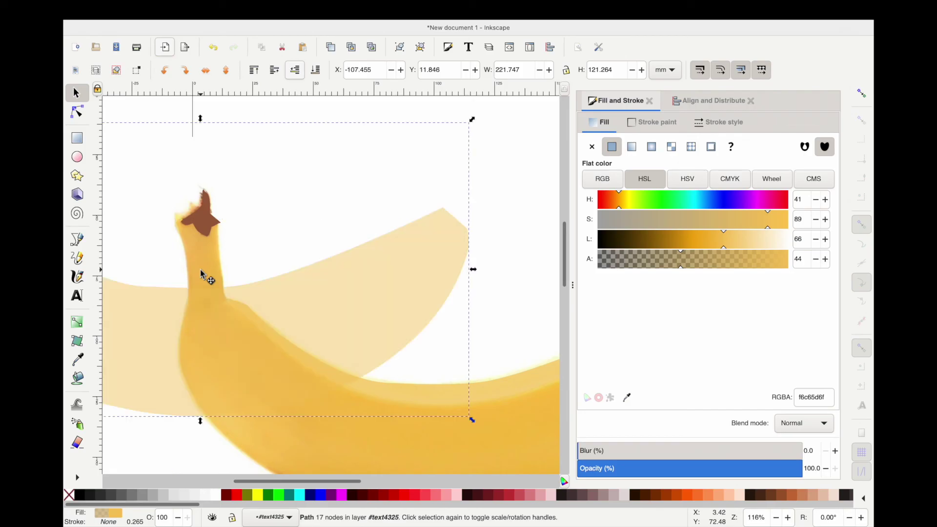
{"action": "left_click", "coordinate": [227, 267], "text": "shift"}
{"action": "left_click", "coordinate": [688, 103]}
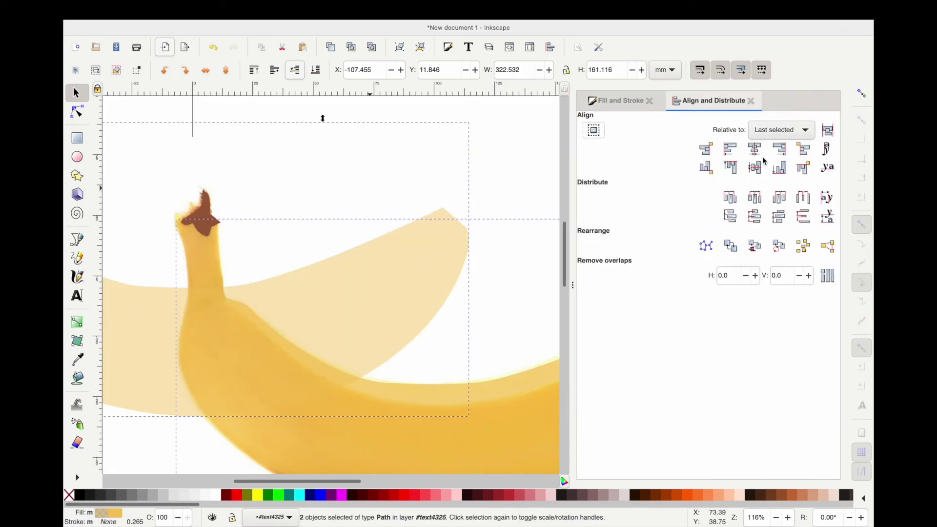
{"action": "left_click", "coordinate": [755, 149]}
{"action": "left_click", "coordinate": [754, 167]}
Step: Try to trim the brown stem tip with the banana copy, undo the attempt and discard the copy
{"action": "left_click", "coordinate": [197, 266]}
{"action": "left_click", "coordinate": [204, 213]}
{"action": "left_click", "coordinate": [204, 213], "text": "shift"}
{"action": "key", "text": "alt"}
{"action": "left_click", "coordinate": [204, 213]}
{"action": "key", "text": "ctrl+z"}
{"action": "left_click", "coordinate": [216, 222]}
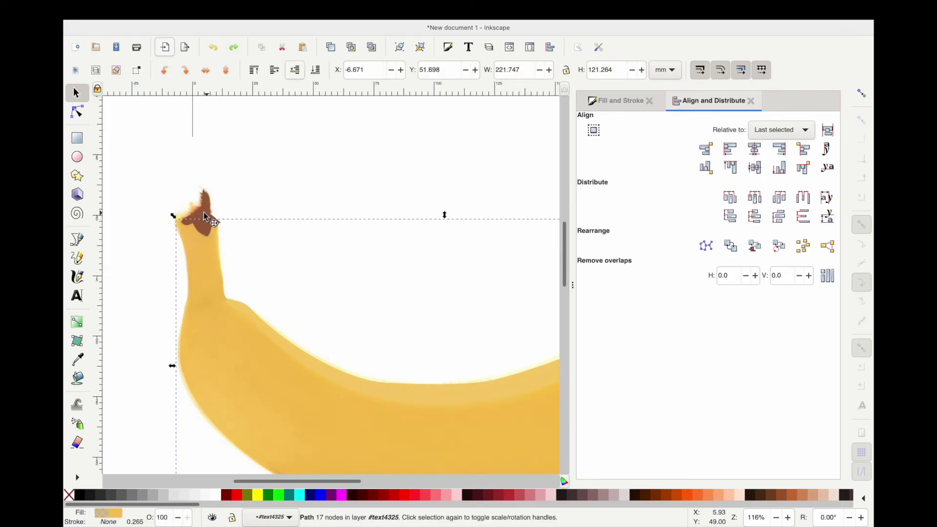
{"action": "left_click", "coordinate": [209, 218]}
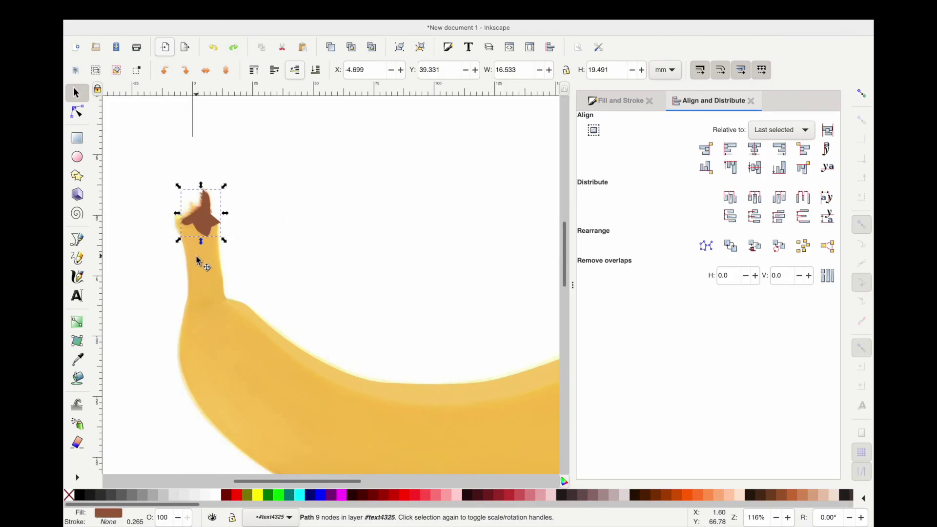
{"action": "left_click", "coordinate": [197, 259]}
{"action": "key", "text": "Escape"}
Step: Move the stem tip's right corner node inward to the edge of the banana's stem
{"action": "left_click", "coordinate": [204, 221]}
{"action": "key", "text": "3"}
{"action": "scroll", "coordinate": [204, 220], "scroll_direction": "up", "scroll_amount": 2, "text": "ctrl"}
{"action": "key", "text": "n"}
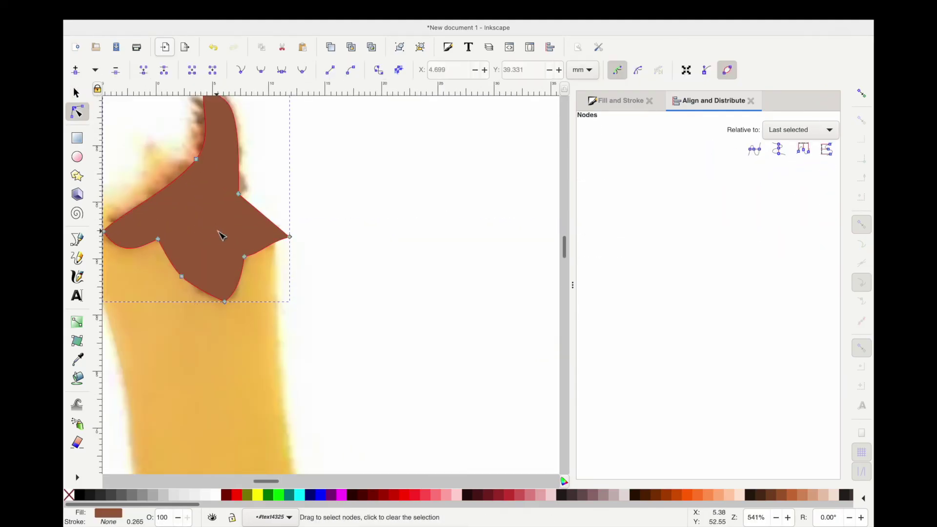
{"action": "left_click_drag", "start_coordinate": [290, 237], "coordinate": [278, 228]}
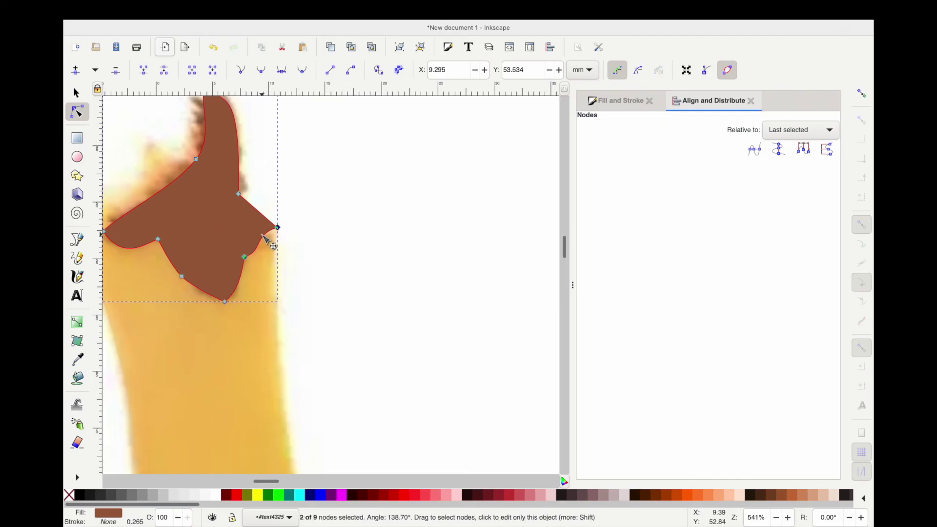
{"action": "key", "text": "s"}
{"action": "scroll", "coordinate": [287, 233], "scroll_direction": "down", "scroll_amount": 3, "text": "ctrl"}
{"action": "scroll", "coordinate": [292, 236], "scroll_direction": "down", "scroll_amount": 2, "text": "ctrl"}
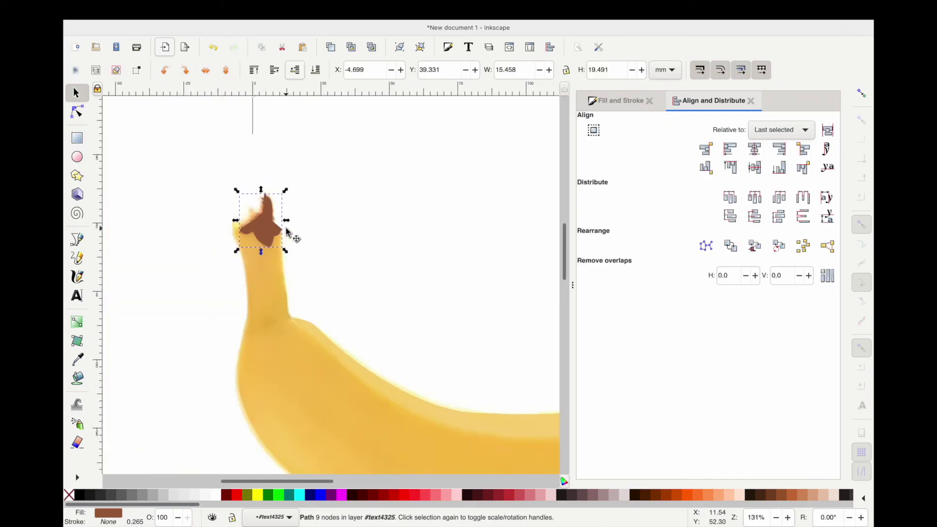
Step: Draw a closed four-sided outline about 14 mm wide and 11.4 mm high over the banana's right end with the Pen tool
{"action": "scroll", "coordinate": [272, 266], "scroll_direction": "right", "scroll_amount": 10}
{"action": "scroll", "coordinate": [241, 322], "scroll_direction": "up", "scroll_amount": 2, "text": "ctrl"}
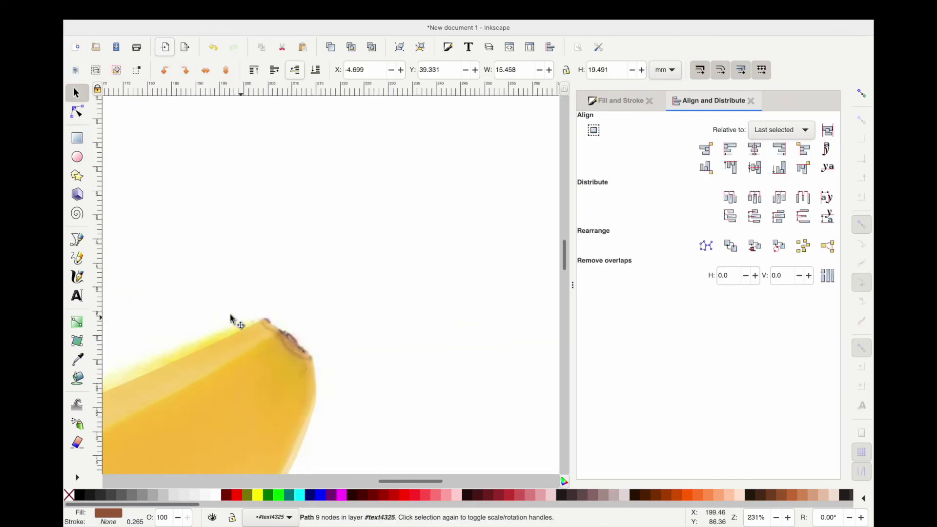
{"action": "left_click", "coordinate": [76, 239]}
{"action": "left_click", "coordinate": [266, 319]}
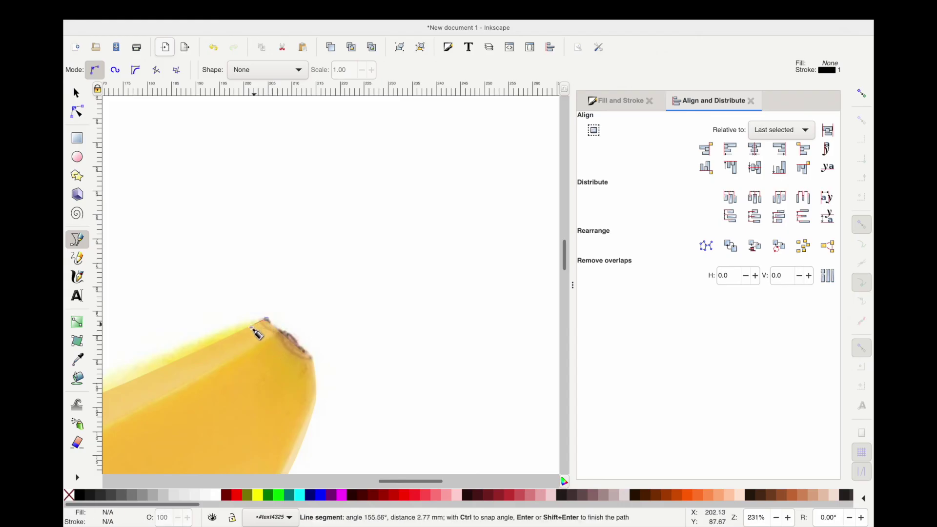
{"action": "left_click", "coordinate": [315, 372]}
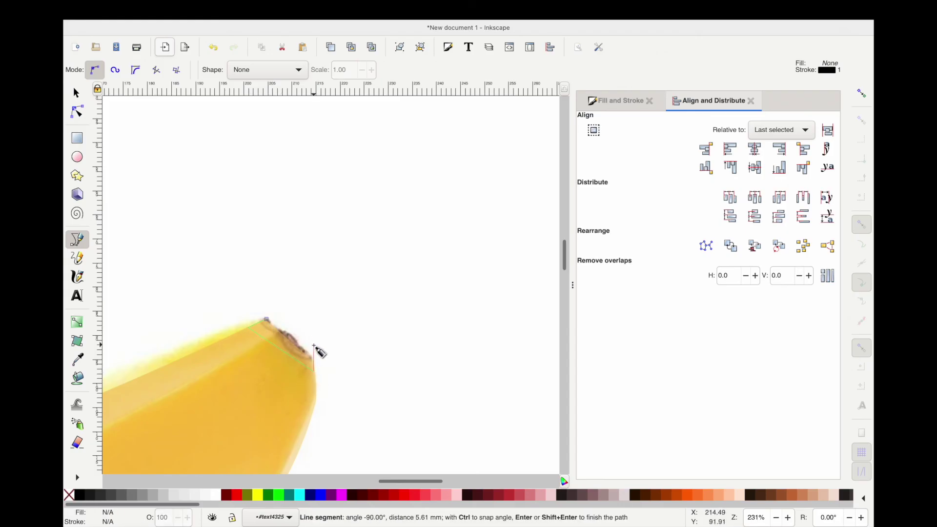
{"action": "left_click", "coordinate": [313, 345]}
{"action": "key", "text": "BackSpace"}
{"action": "left_click", "coordinate": [313, 352]}
{"action": "left_click", "coordinate": [267, 320]}
{"action": "key", "text": "s"}
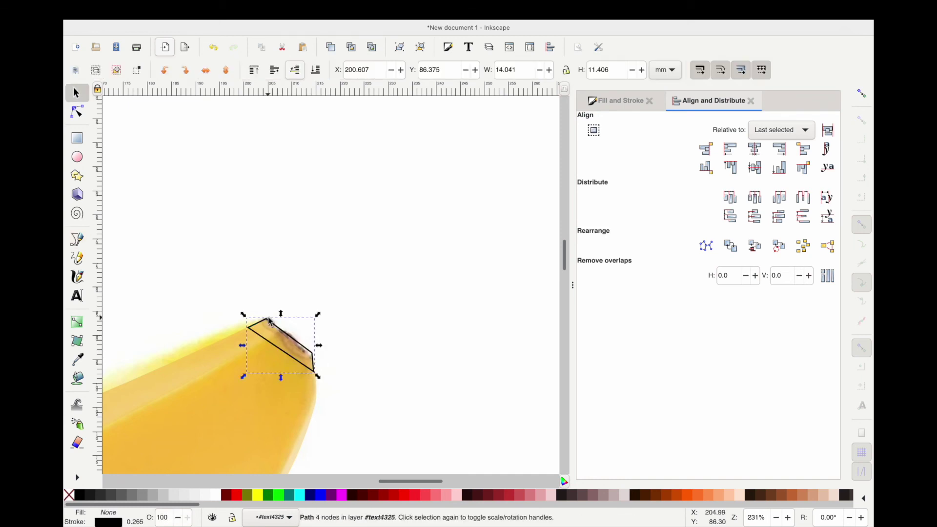
Step: Fill the new end shape with the brown sampled from the stem tip
{"action": "scroll", "coordinate": [257, 366], "scroll_direction": "down", "scroll_amount": 5}
{"action": "scroll", "coordinate": [274, 347], "scroll_direction": "left", "scroll_amount": 5}
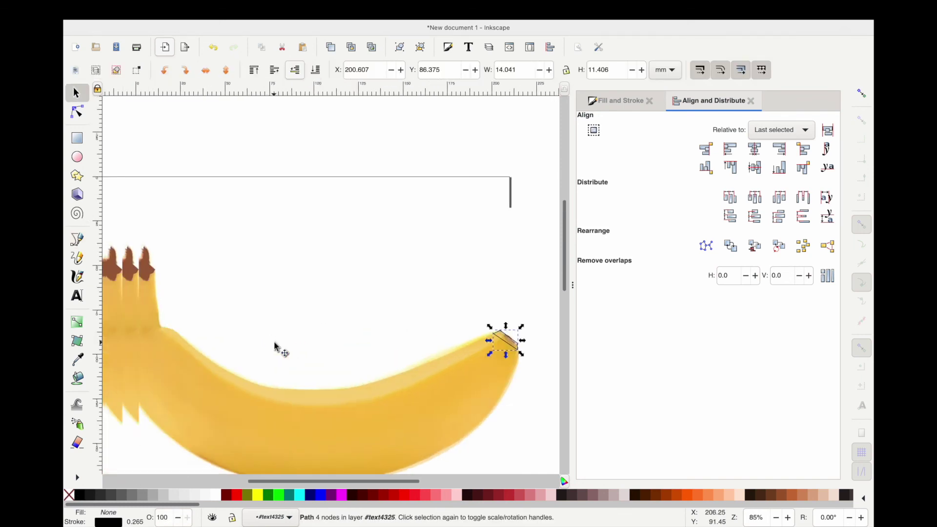
{"action": "key", "text": "d"}
{"action": "left_click", "coordinate": [255, 266]}
{"action": "key", "text": "s"}
{"action": "scroll", "coordinate": [343, 302], "scroll_direction": "right", "scroll_amount": 8}
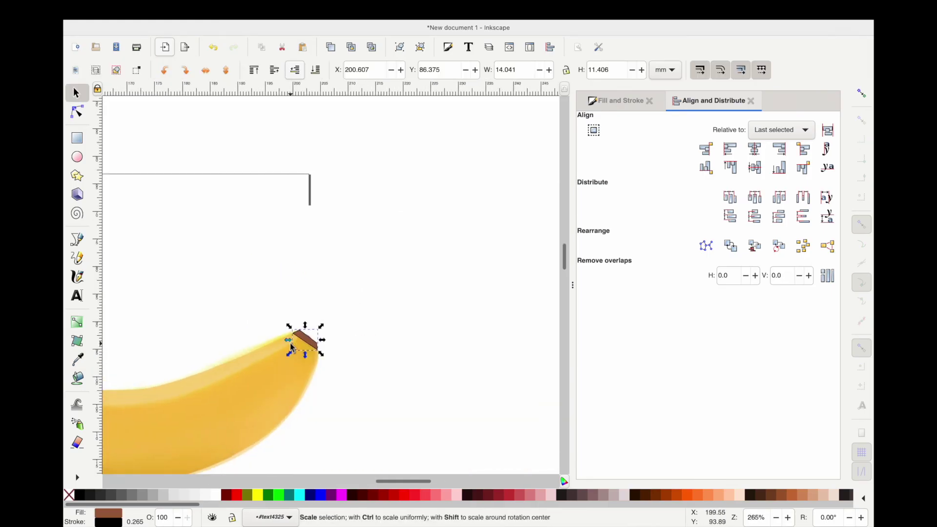
Step: Bend the end shape's two long edges outward into curves and move its lower right node onto the banana's edge
{"action": "scroll", "coordinate": [289, 346], "scroll_direction": "up", "scroll_amount": 5}
{"action": "scroll", "coordinate": [291, 347], "scroll_direction": "right", "scroll_amount": 3}
{"action": "scroll", "coordinate": [317, 346], "scroll_direction": "up", "scroll_amount": 2}
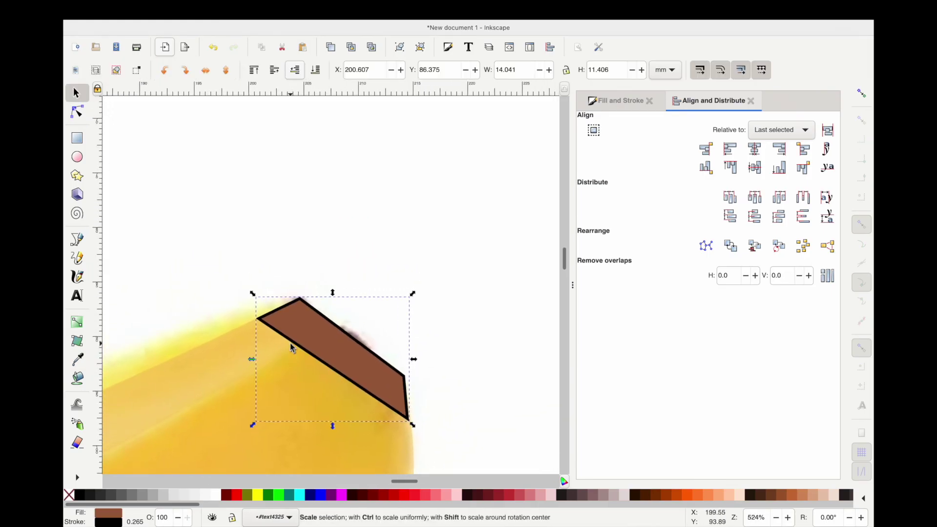
{"action": "key", "text": "n"}
{"action": "left_click_drag", "start_coordinate": [352, 340], "coordinate": [370, 336]}
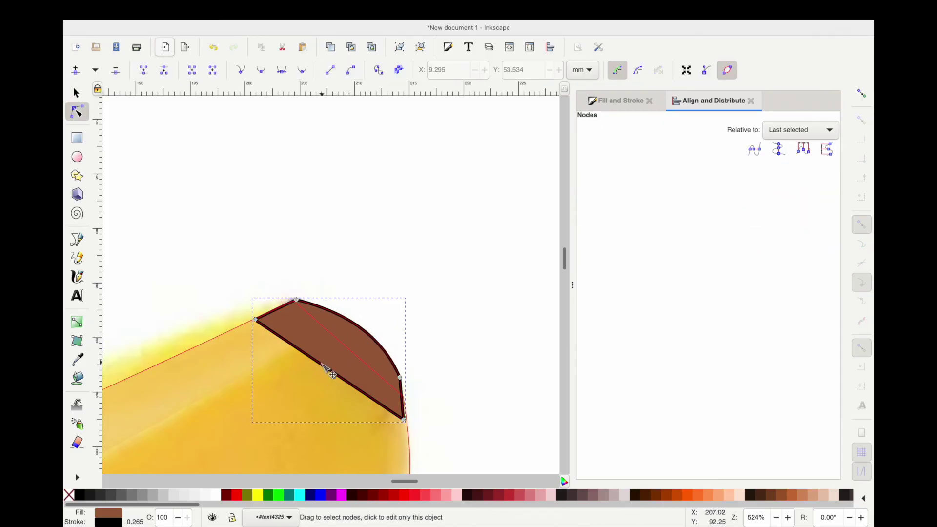
{"action": "left_click_drag", "start_coordinate": [326, 370], "coordinate": [318, 386]}
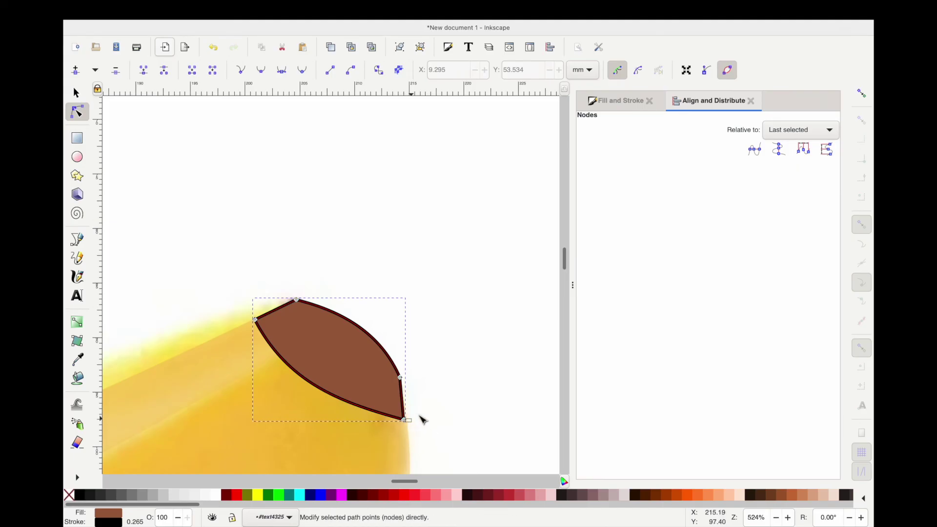
{"action": "mouse_move", "coordinate": [406, 421]}
{"action": "left_mouse_down"}
{"action": "mouse_move", "coordinate": [418, 425]}
{"action": "mouse_move", "coordinate": [408, 421]}
{"action": "left_mouse_up"}
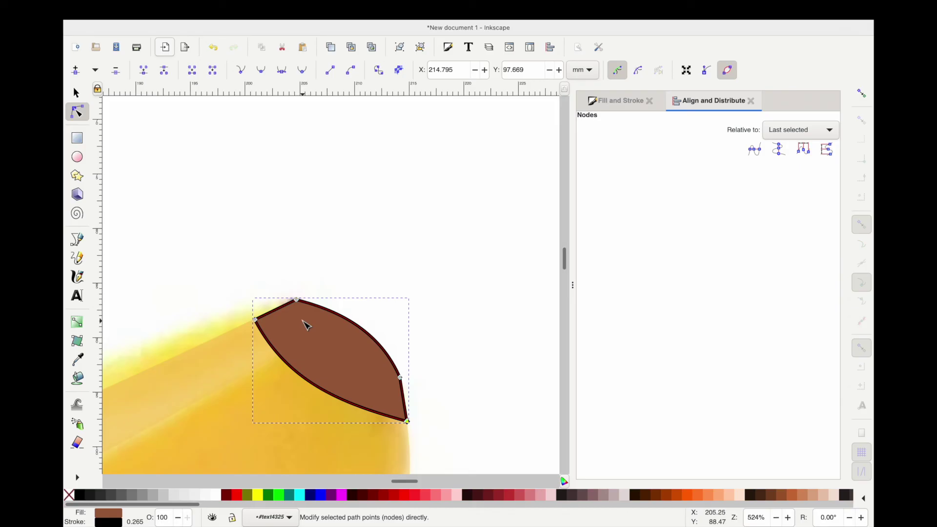
Step: Remove the stroke from the brown end shape
{"action": "key", "text": "s"}
{"action": "scroll", "coordinate": [311, 310], "scroll_direction": "down", "scroll_amount": 1}
{"action": "right_click", "coordinate": [111, 521]}
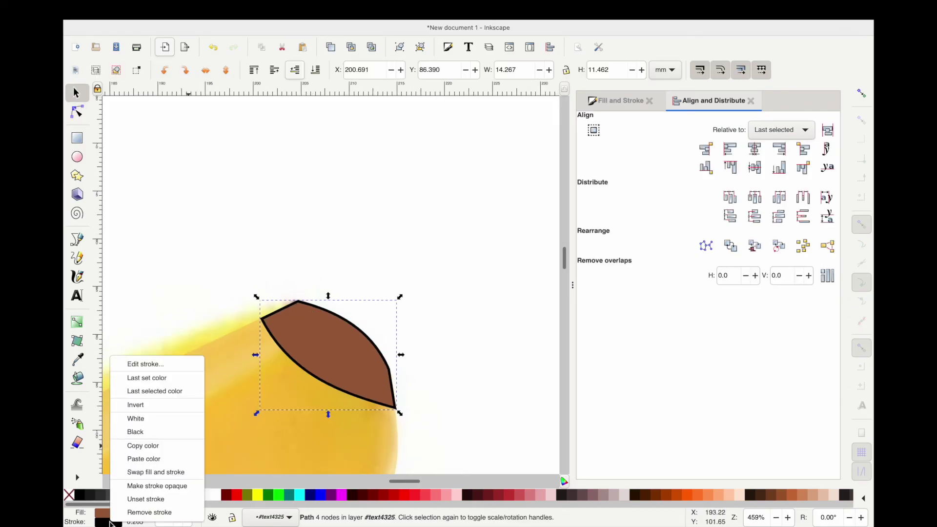
{"action": "left_click", "coordinate": [149, 512]}
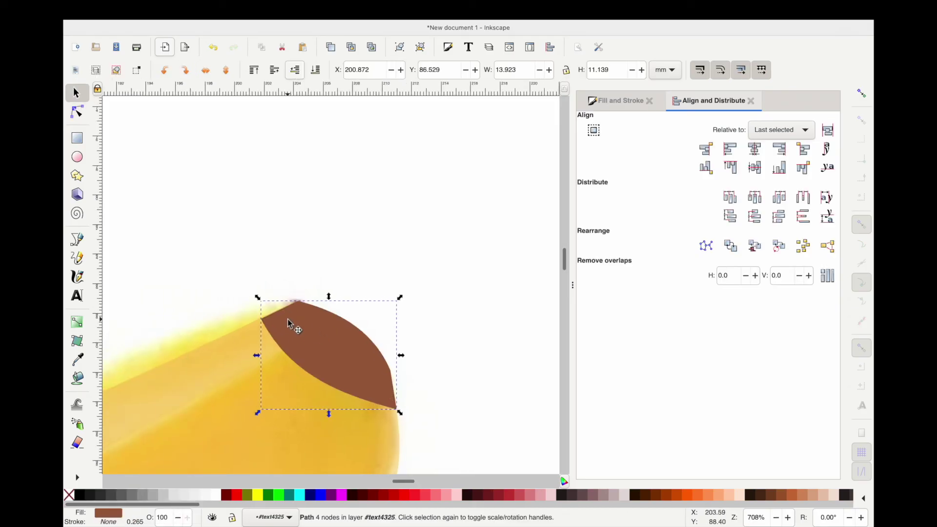
Step: Make the fills of the banana body and its highlight fully opaque by setting their alpha to 100
{"action": "scroll", "coordinate": [288, 319], "scroll_direction": "up", "scroll_amount": 1}
{"action": "scroll", "coordinate": [300, 303], "scroll_direction": "down", "scroll_amount": 2}
{"action": "scroll", "coordinate": [300, 303], "scroll_direction": "down", "scroll_amount": 5}
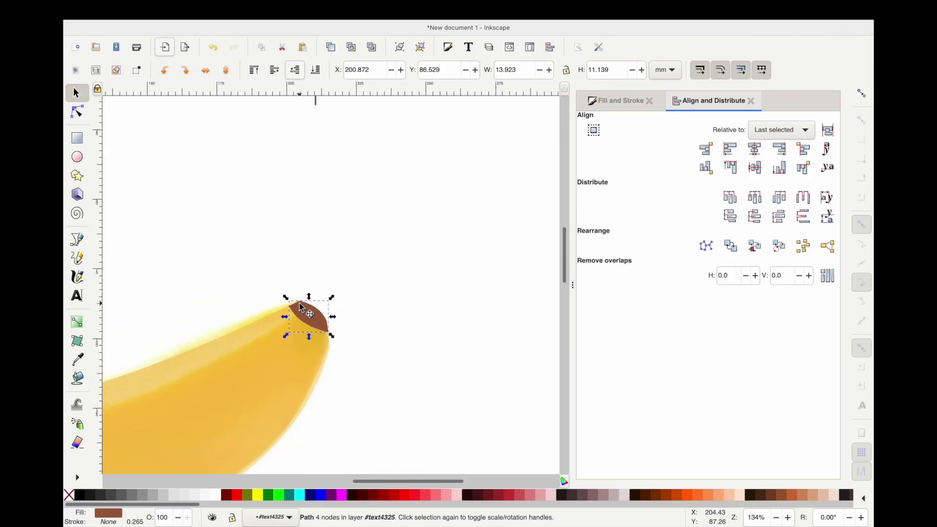
{"action": "left_click", "coordinate": [294, 388], "text": "shift"}
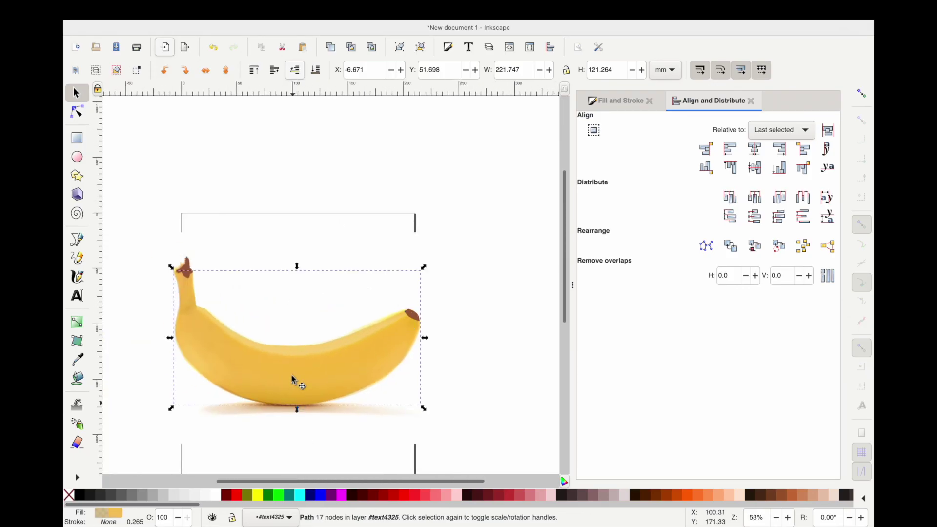
{"action": "left_click", "coordinate": [287, 354], "text": "shift"}
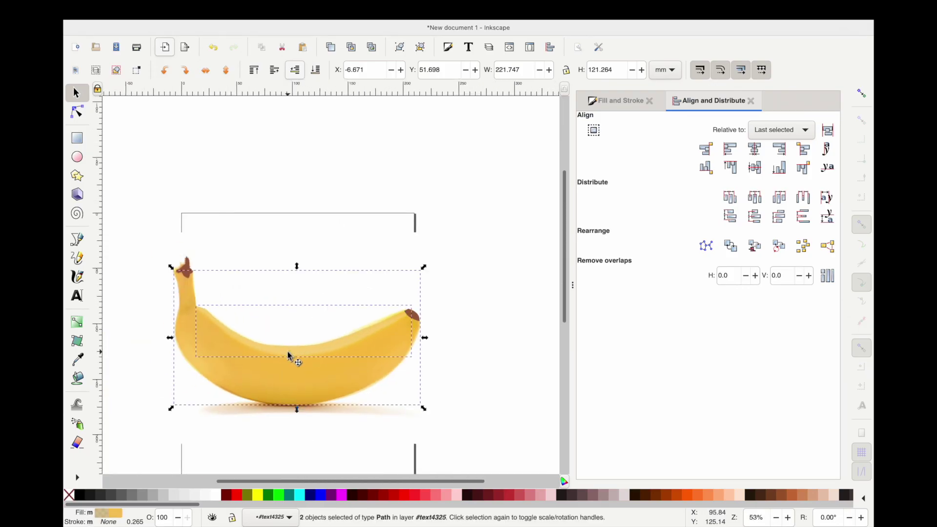
{"action": "left_click", "coordinate": [631, 105]}
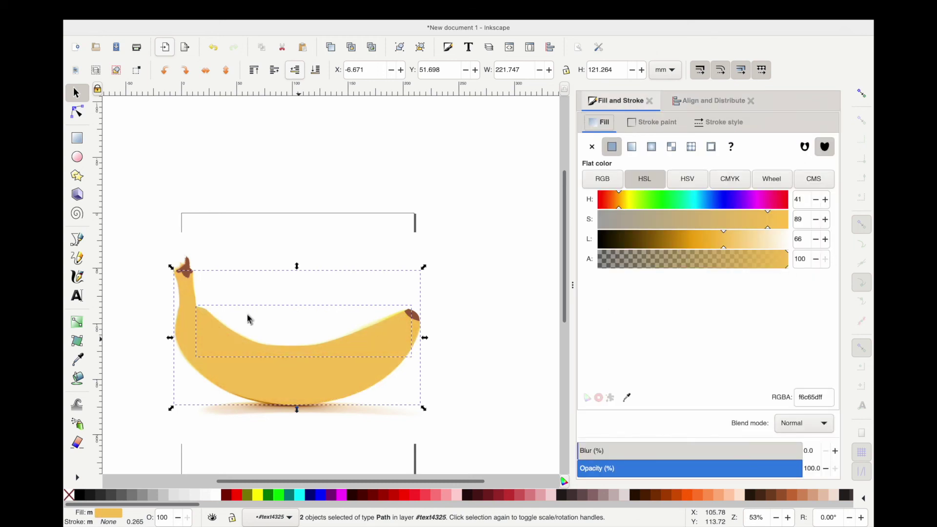
{"action": "key", "text": "Escape"}
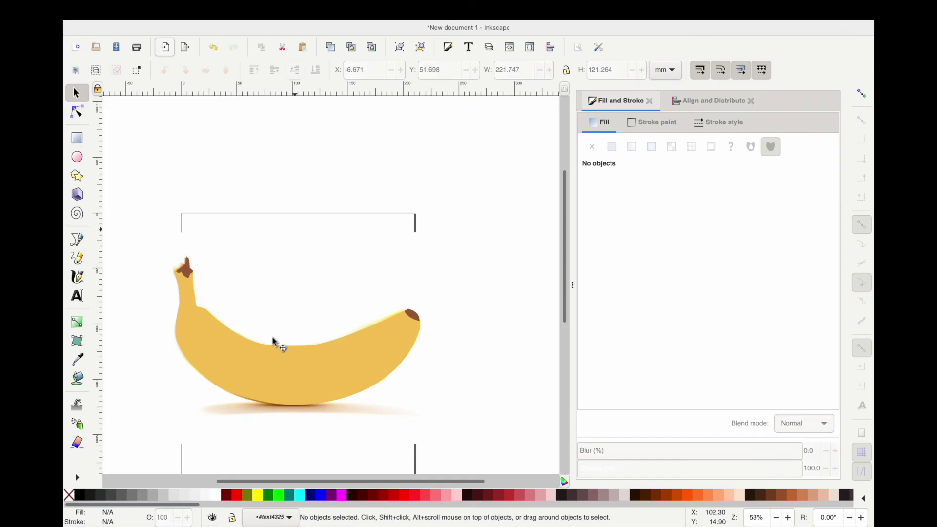
Step: Lighten the highlight strip's fill to a lightness of 82 and set its alpha to 100
{"action": "left_click", "coordinate": [274, 341]}
{"action": "left_click", "coordinate": [270, 368], "text": "alt"}
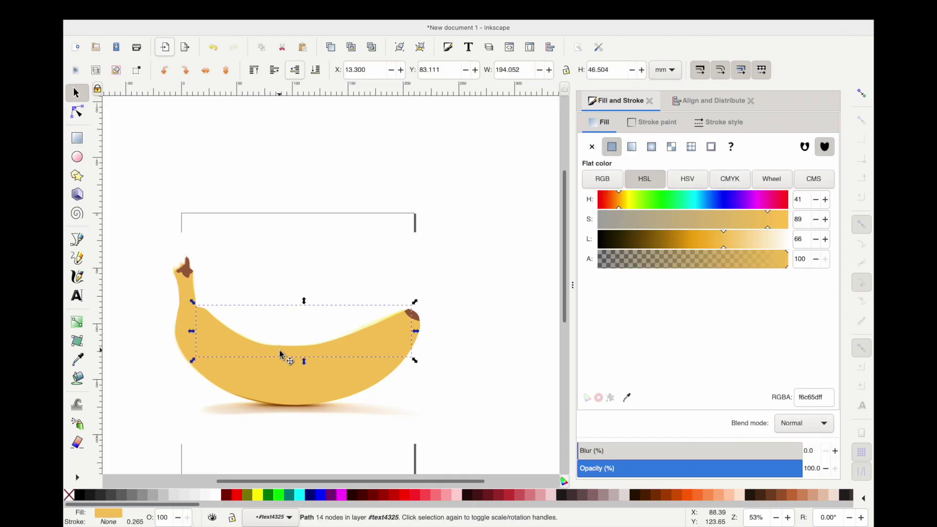
{"action": "left_click", "coordinate": [741, 246]}
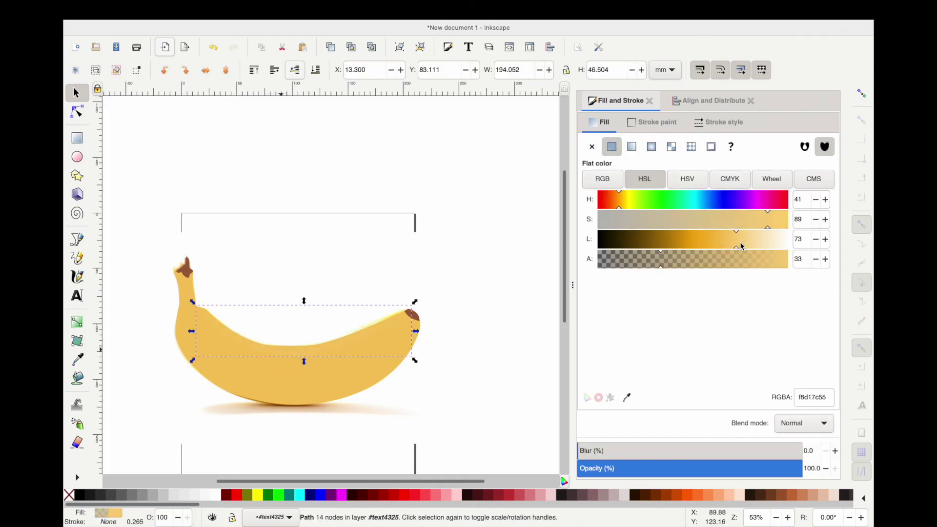
{"action": "left_click", "coordinate": [755, 246]}
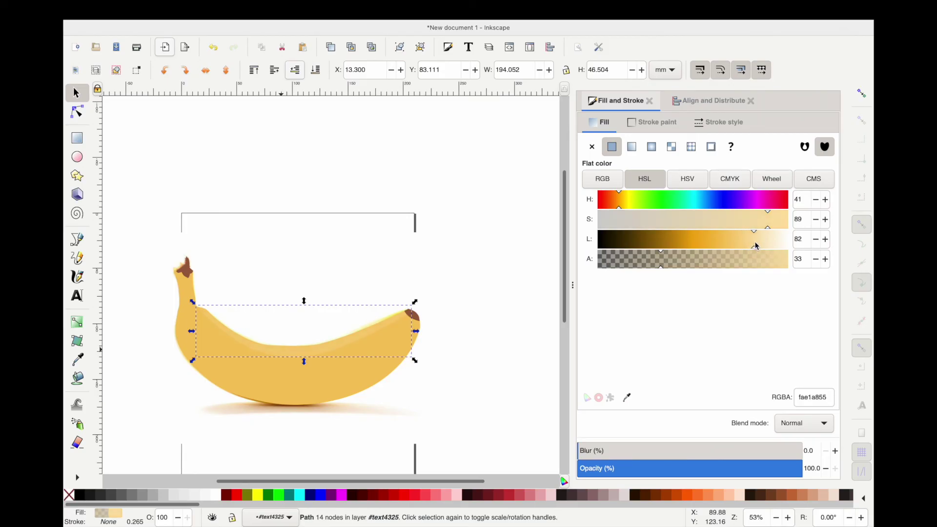
{"action": "left_click", "coordinate": [395, 415]}
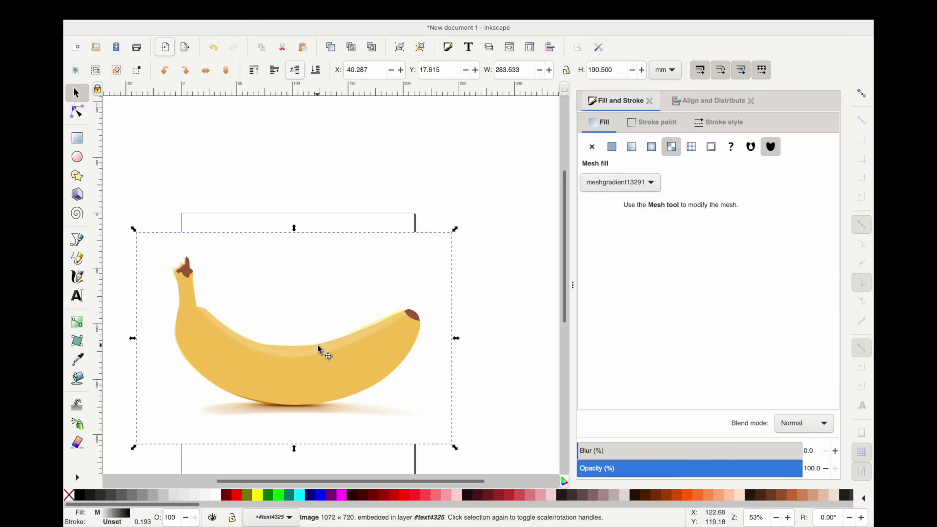
{"action": "left_click", "coordinate": [317, 346], "text": "alt"}
{"action": "left_click", "coordinate": [737, 259]}
{"action": "left_click_drag", "start_coordinate": [781, 264], "coordinate": [815, 266]}
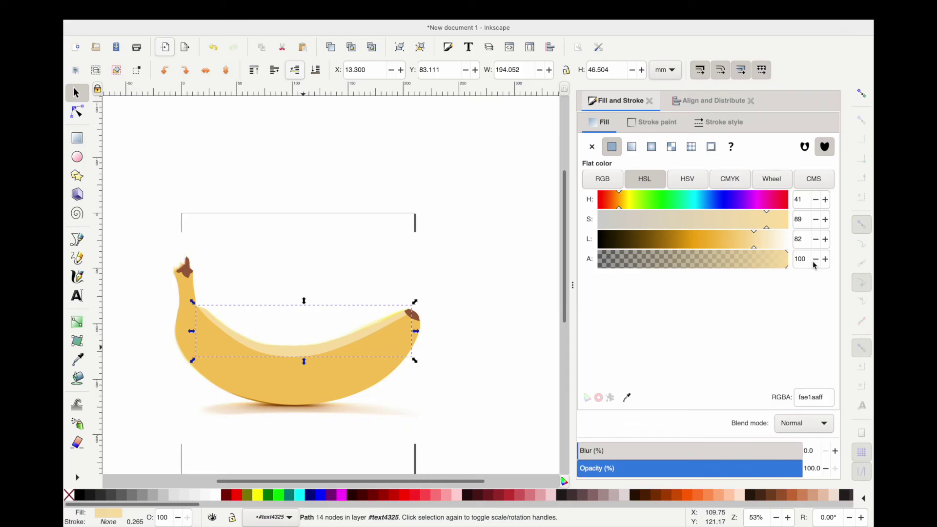
Step: Delete the embedded banana photo behind the traced shapes
{"action": "left_click", "coordinate": [381, 279]}
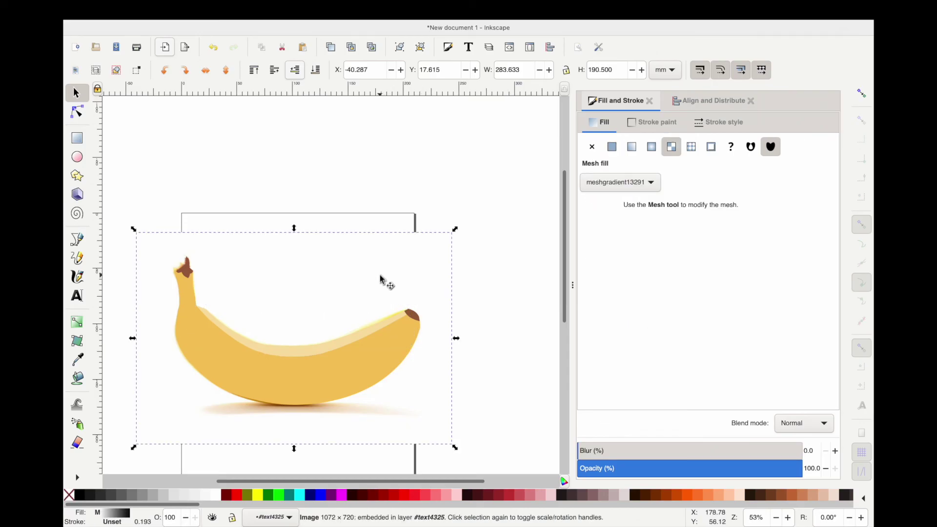
{"action": "key", "text": "Delete"}
Step: Rotate all four banana shapes together clockwise into a diagonal pose and move them inside the page, to about X 20.8, Y 24.9 mm
{"action": "left_click_drag", "start_coordinate": [151, 233], "coordinate": [499, 428]}
{"action": "left_click", "coordinate": [215, 342]}
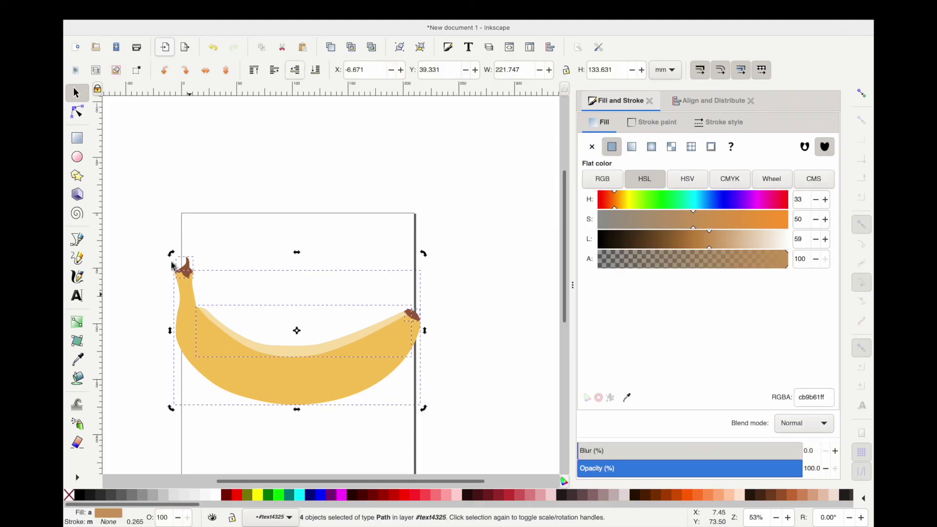
{"action": "left_click_drag", "start_coordinate": [171, 255], "coordinate": [269, 245]}
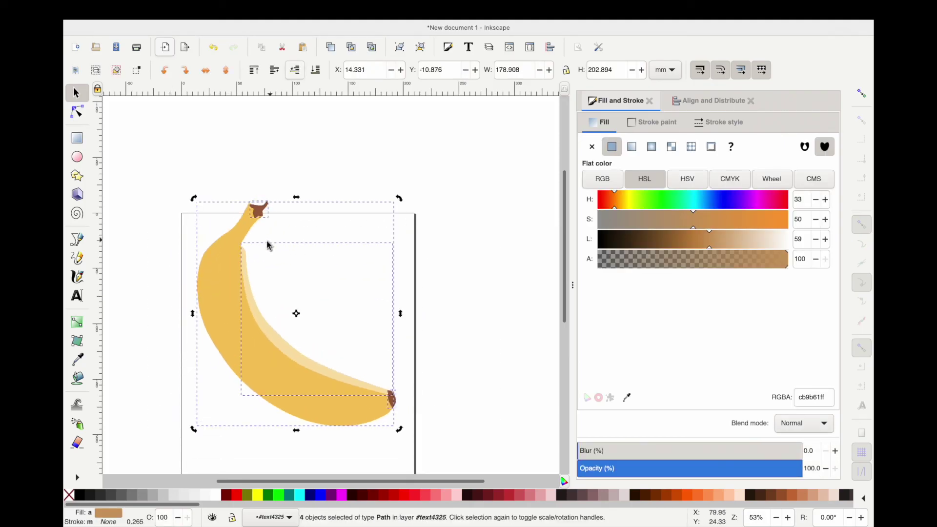
{"action": "left_click_drag", "start_coordinate": [225, 340], "coordinate": [229, 362]}
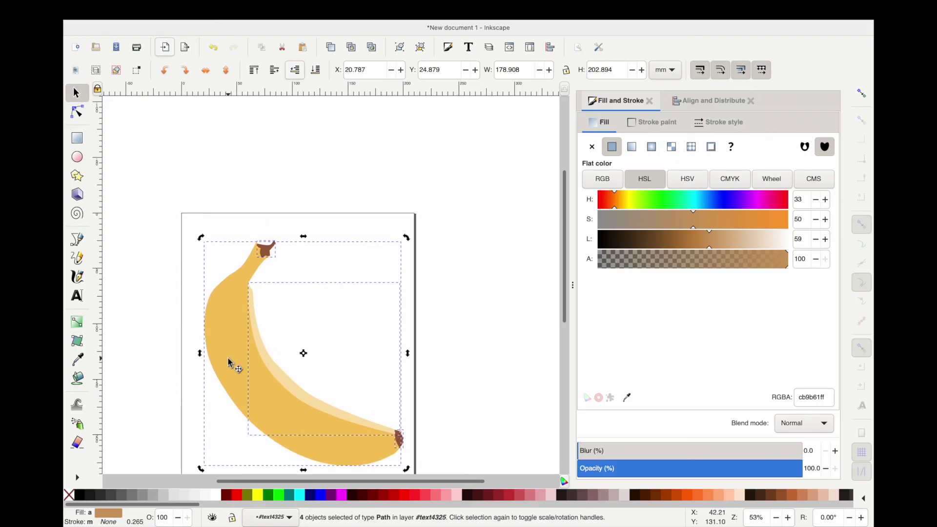
{"action": "scroll", "coordinate": [229, 362], "scroll_direction": "down", "scroll_amount": 2}
{"action": "scroll", "coordinate": [230, 362], "scroll_direction": "down", "scroll_amount": 2}
{"action": "left_click", "coordinate": [245, 377]}
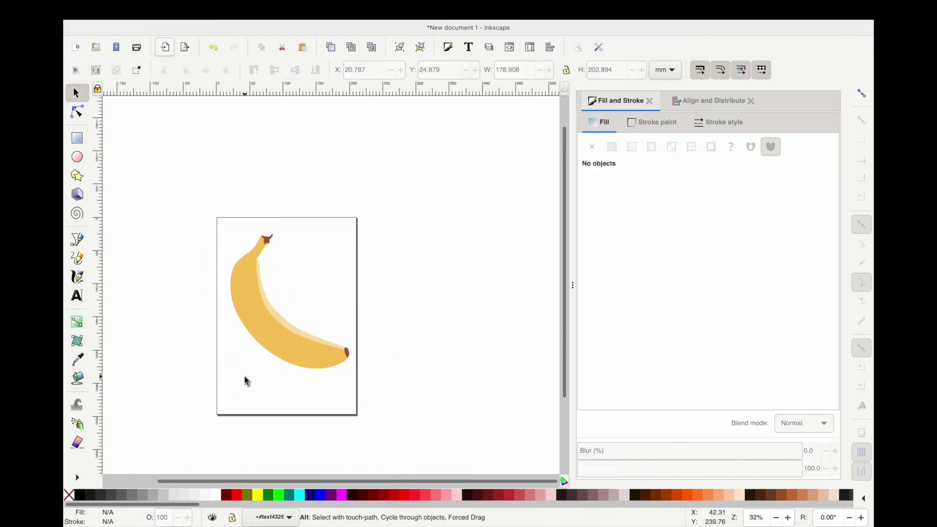
Step: Save the drawing to the Desktop as banana.svg in Inkscape SVG format
{"action": "key", "text": "ctrl+s"}
{"action": "type", "text": "ba"}
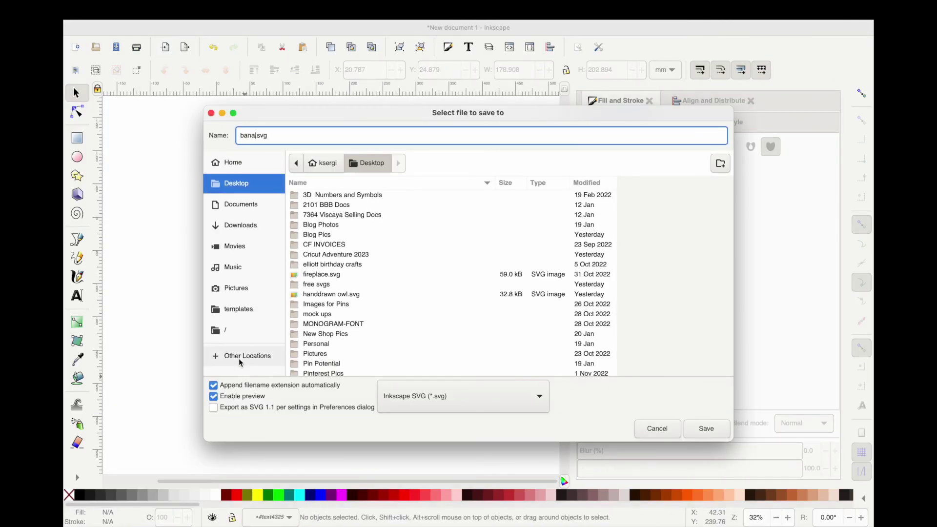
{"action": "type", "text": "nana"}
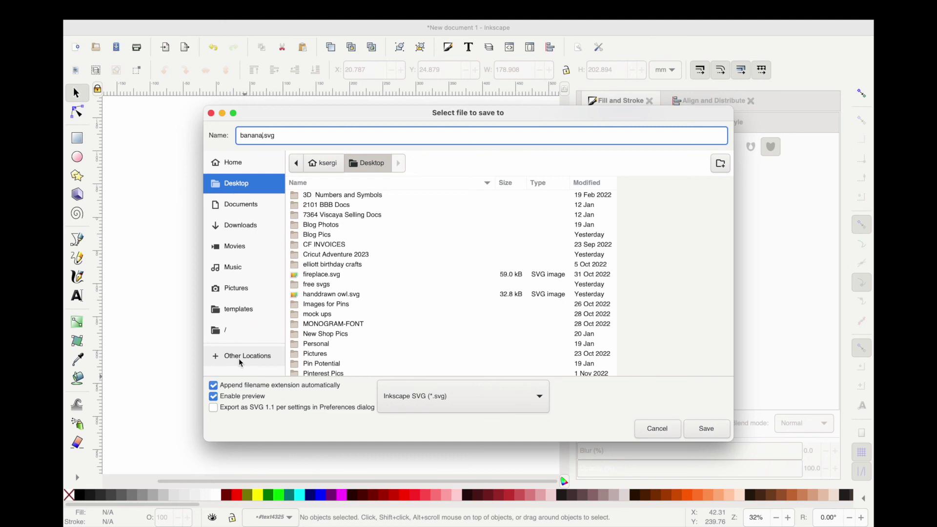
{"action": "left_click", "coordinate": [706, 430]}
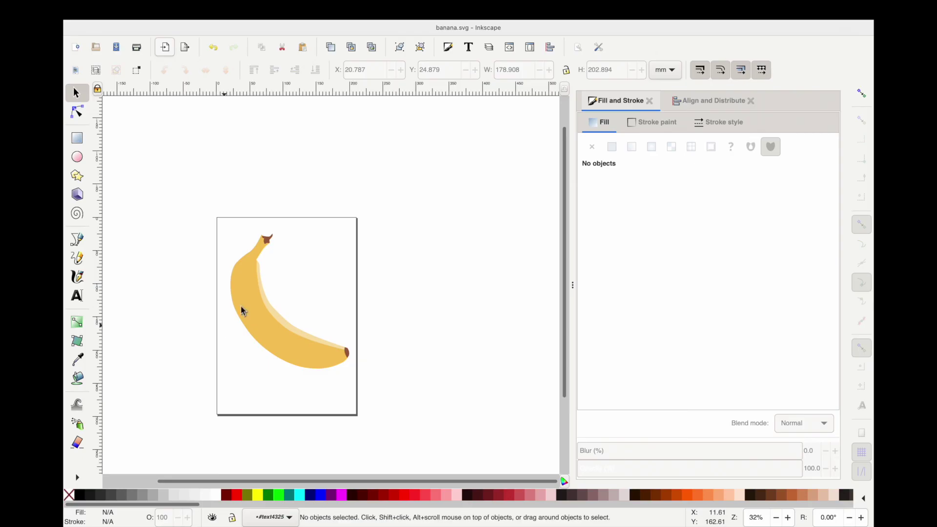
{"action": "scroll", "coordinate": [283, 298], "scroll_direction": "up", "scroll_amount": 2}
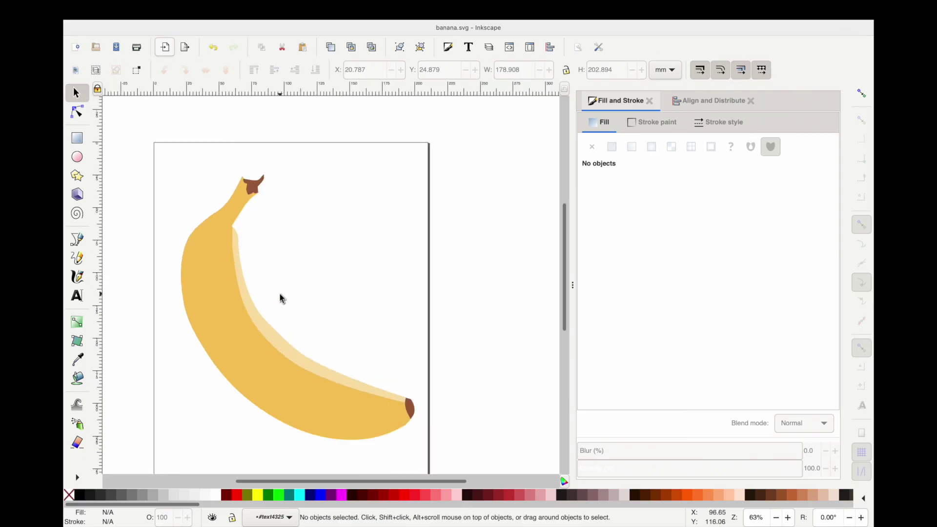
{"action": "scroll", "coordinate": [296, 396], "scroll_direction": "down", "scroll_amount": 1}
{"action": "scroll", "coordinate": [296, 396], "scroll_direction": "down", "scroll_amount": 2}
{"action": "key", "text": "alt"}
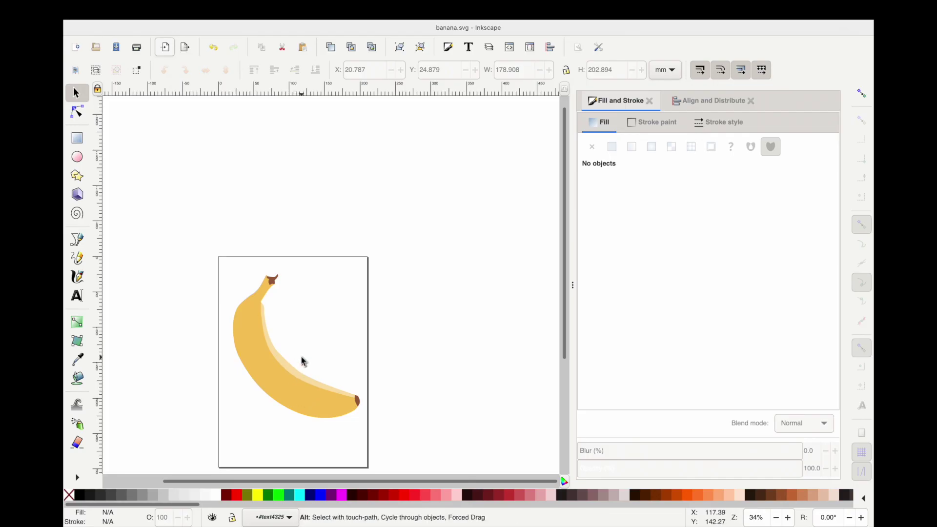
{"action": "mouse_move", "coordinate": [667, 29]}
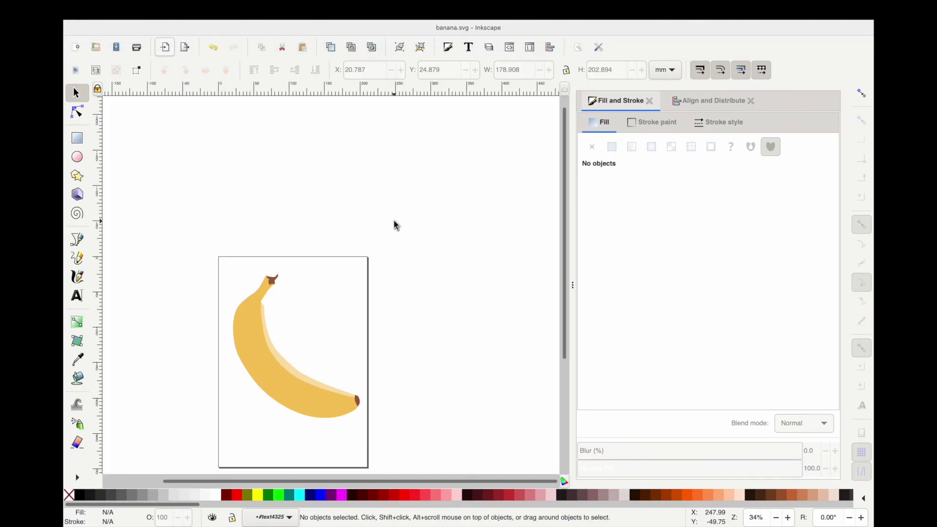